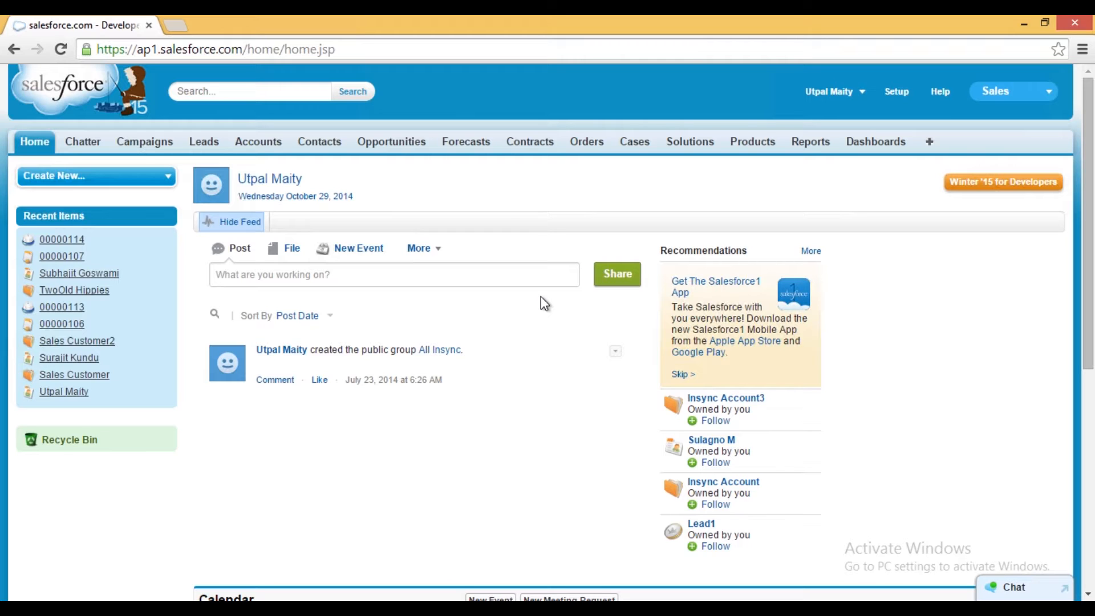
- Switch to SAP Business One and open Item Master Data from Inventory in add mode
mouse_move(264, 608)
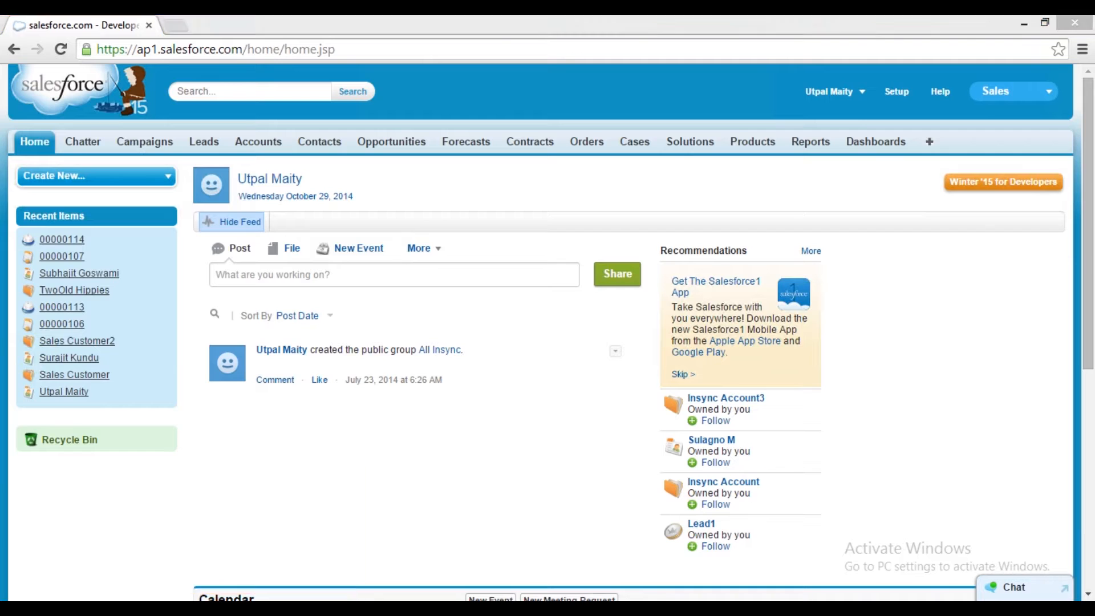
left_click(191, 483)
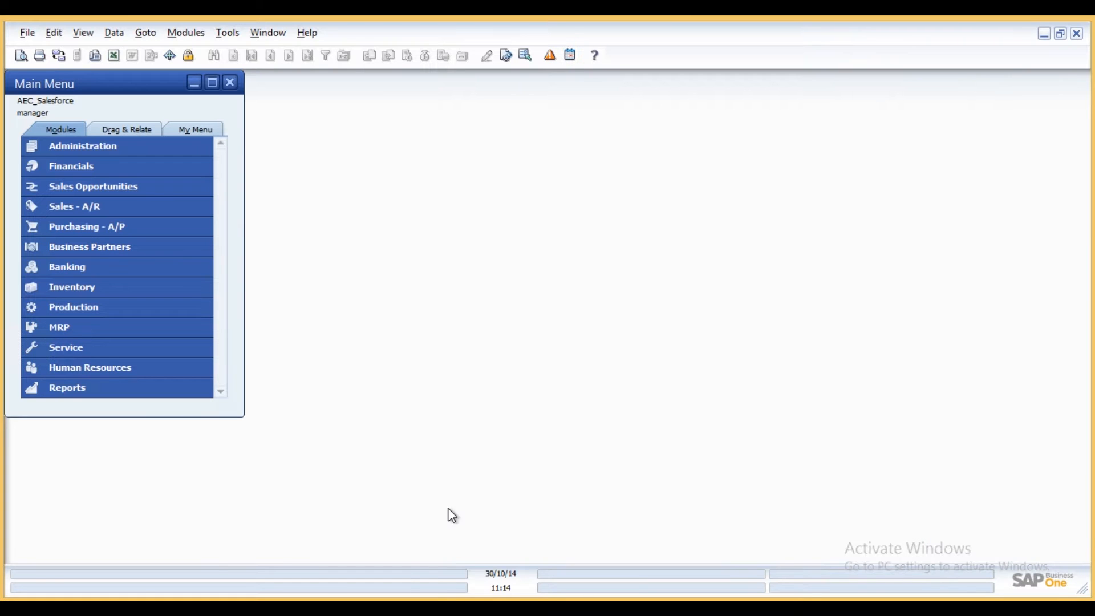
left_click(140, 291)
left_click(135, 290)
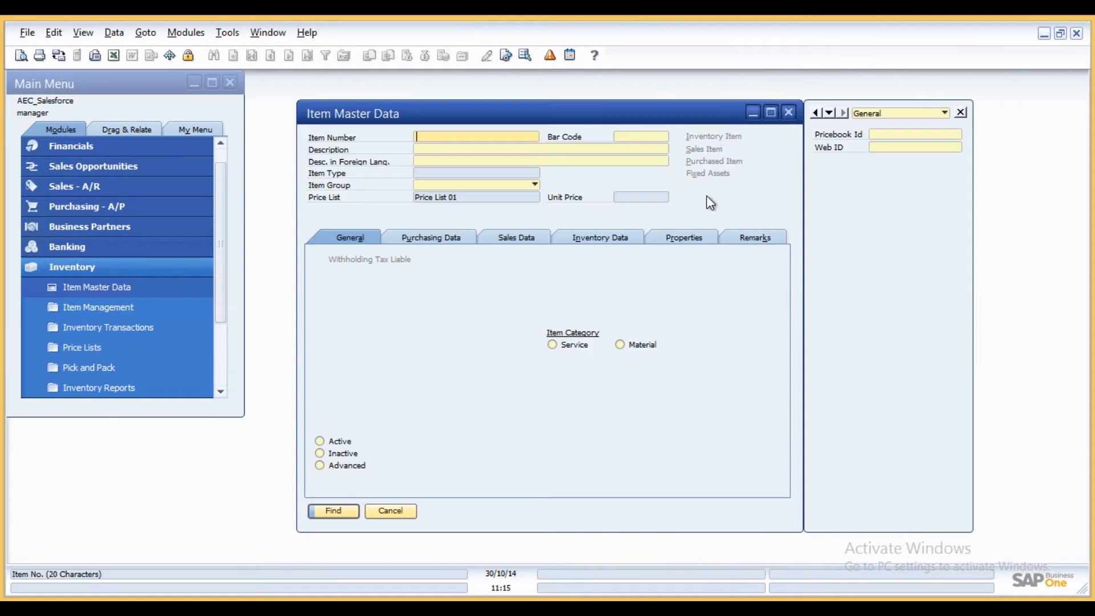
left_click(233, 55)
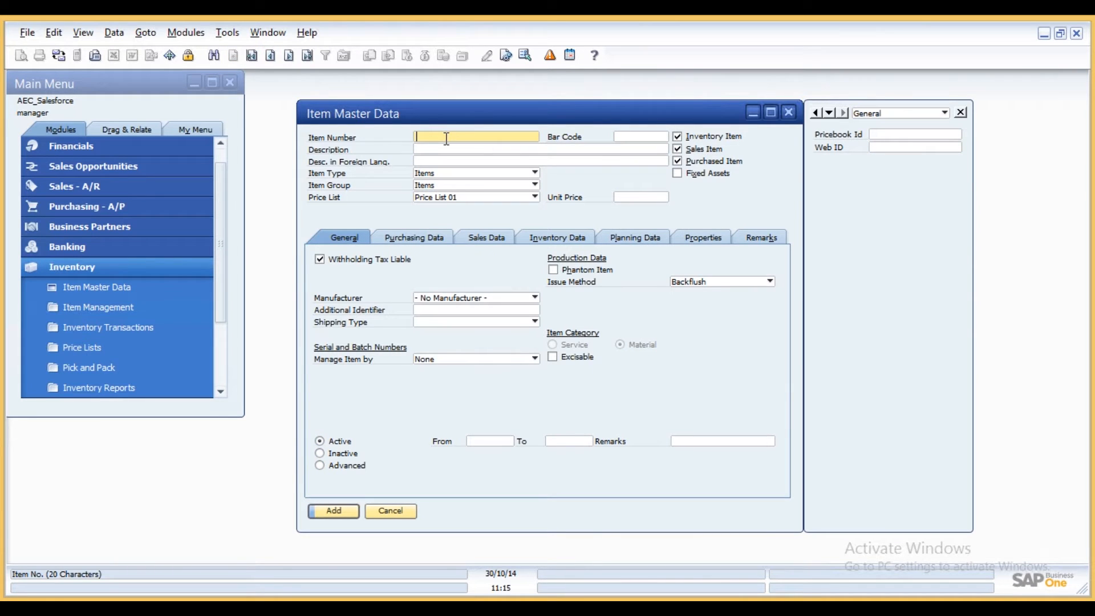
- Enter item number SM00987 with description Samsung Galaxy Note 4
type("SM00987")
left_click(445, 149)
type("Sam")
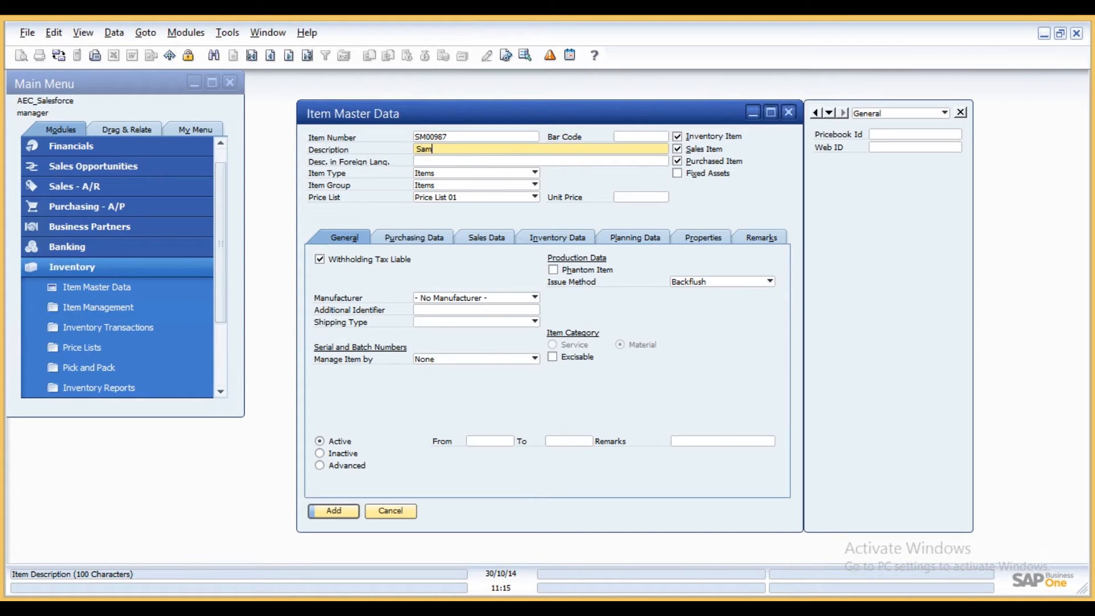
type("sung Galaxy Note 4")
- Set the item's unit price to 5,600
left_click_drag(502, 149, 424, 154)
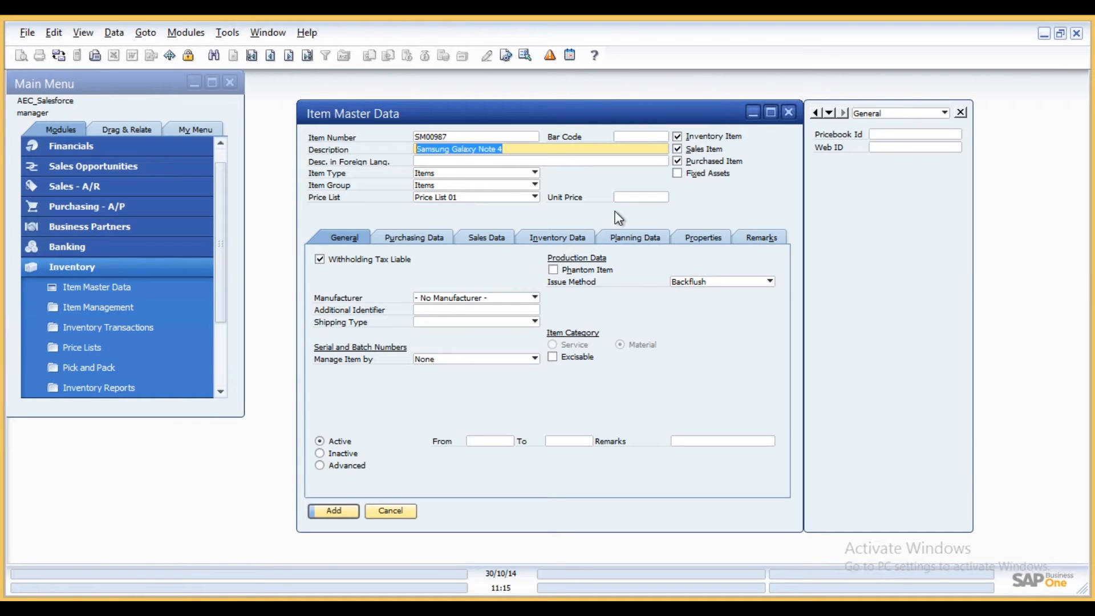
left_click(630, 199)
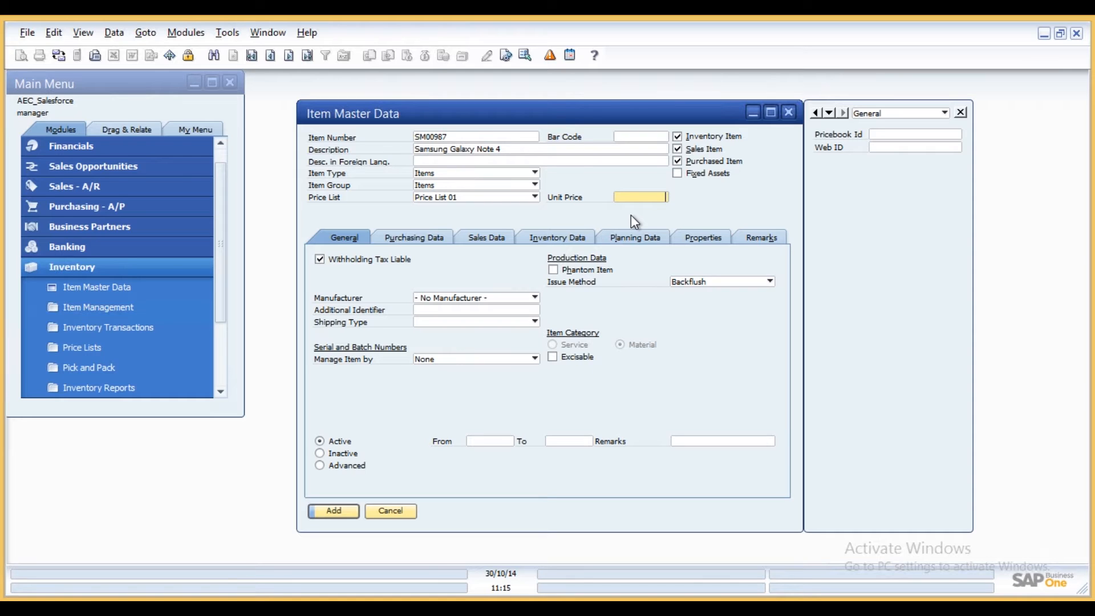
type("5600")
- Copy the description into the item's remarks and add the item
left_click(477, 149)
key("ctrl+c")
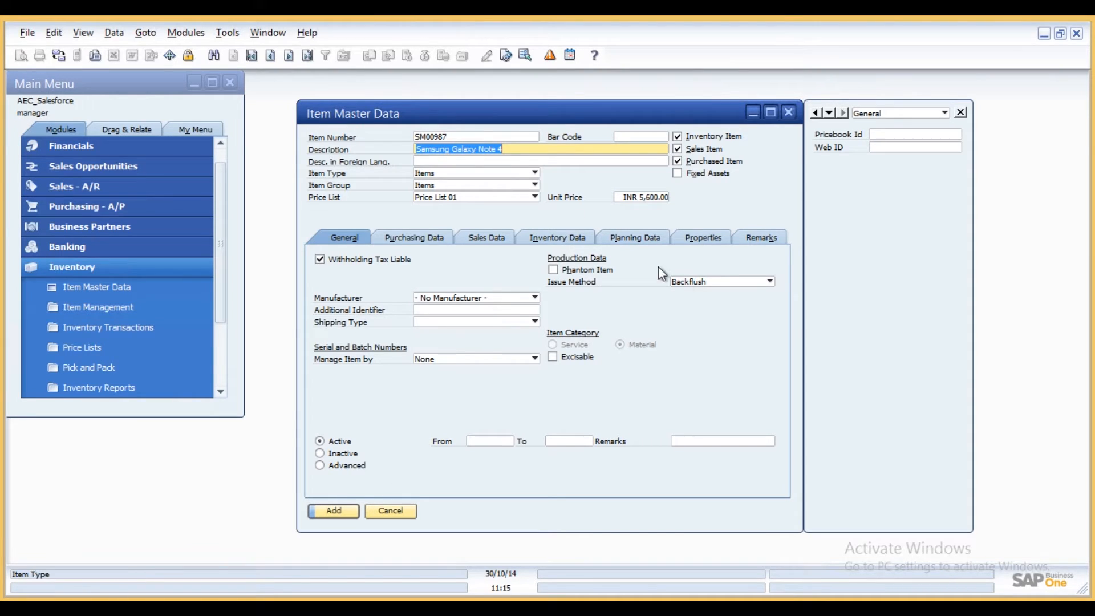
left_click(776, 237)
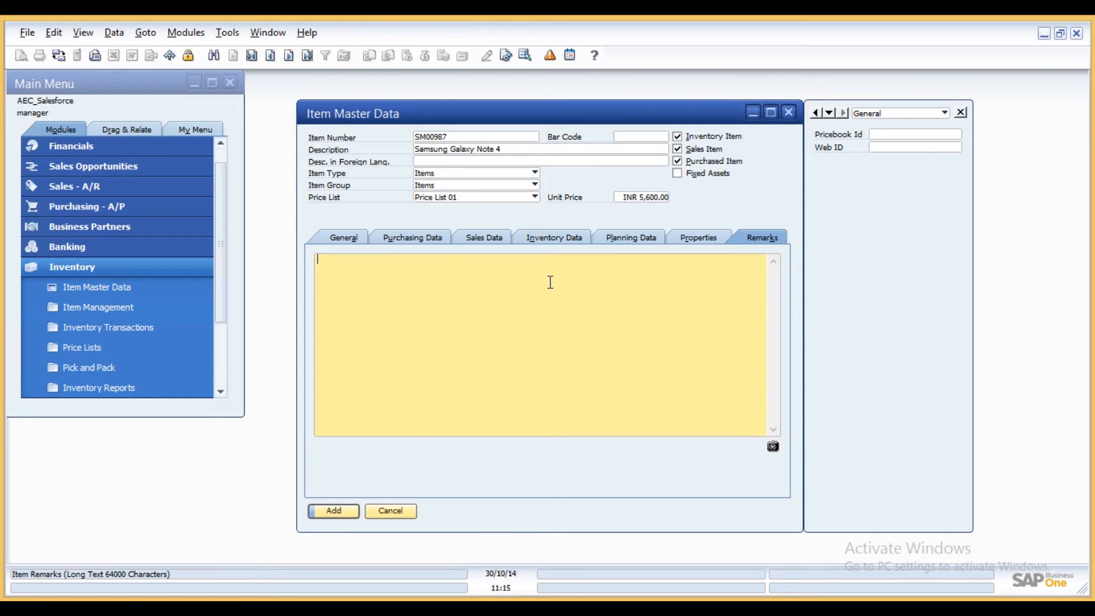
key("ctrl+v")
left_click(352, 511)
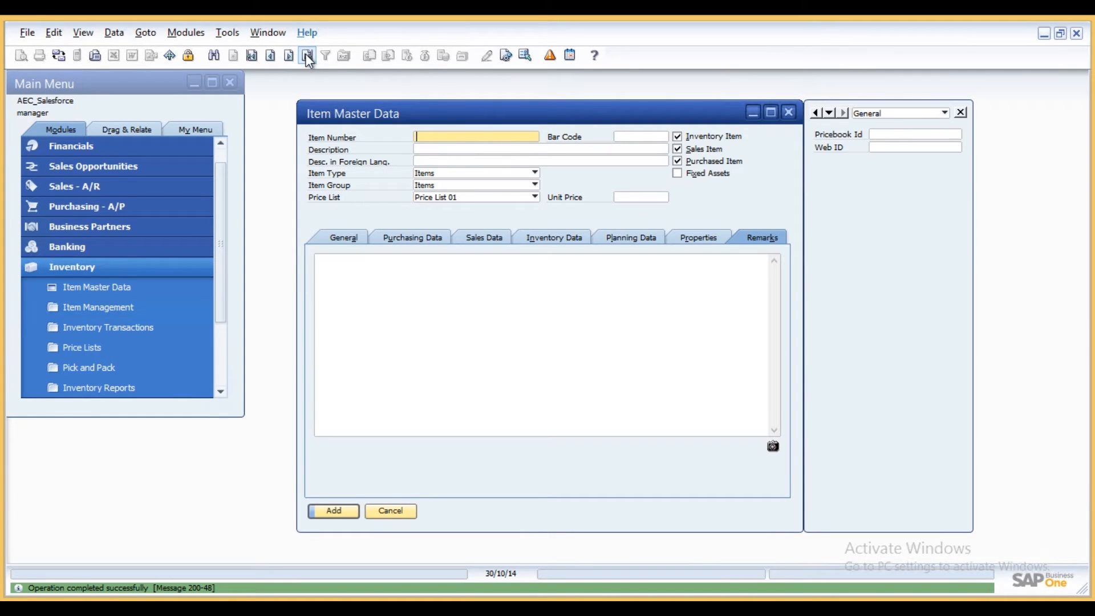
- Look up item SM00987 in the item master data and view its general details
left_click(214, 56)
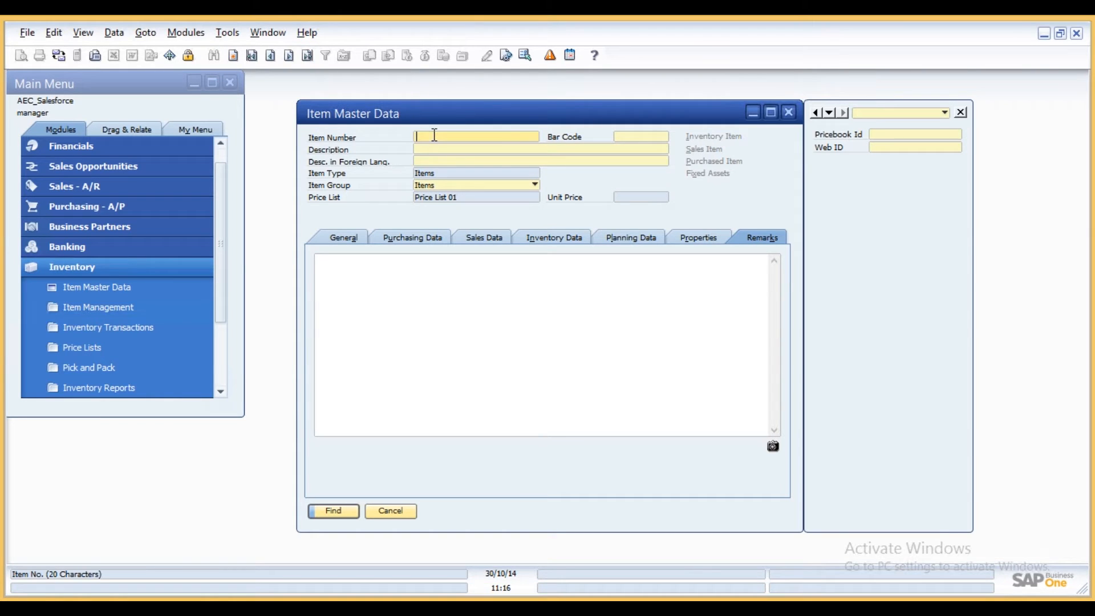
type("SM")
key("Return")
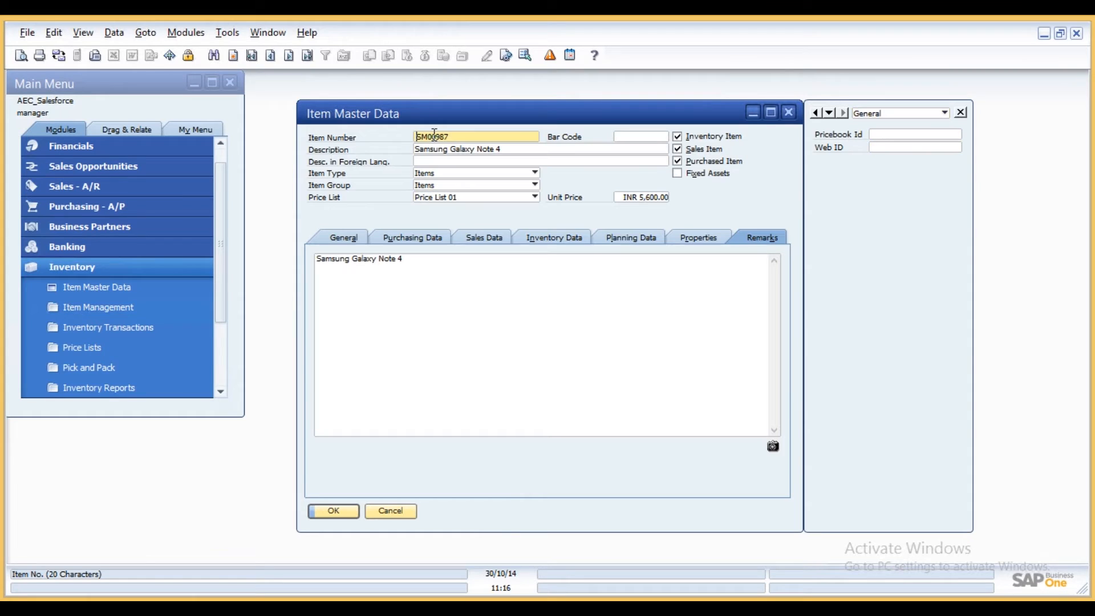
left_click(350, 236)
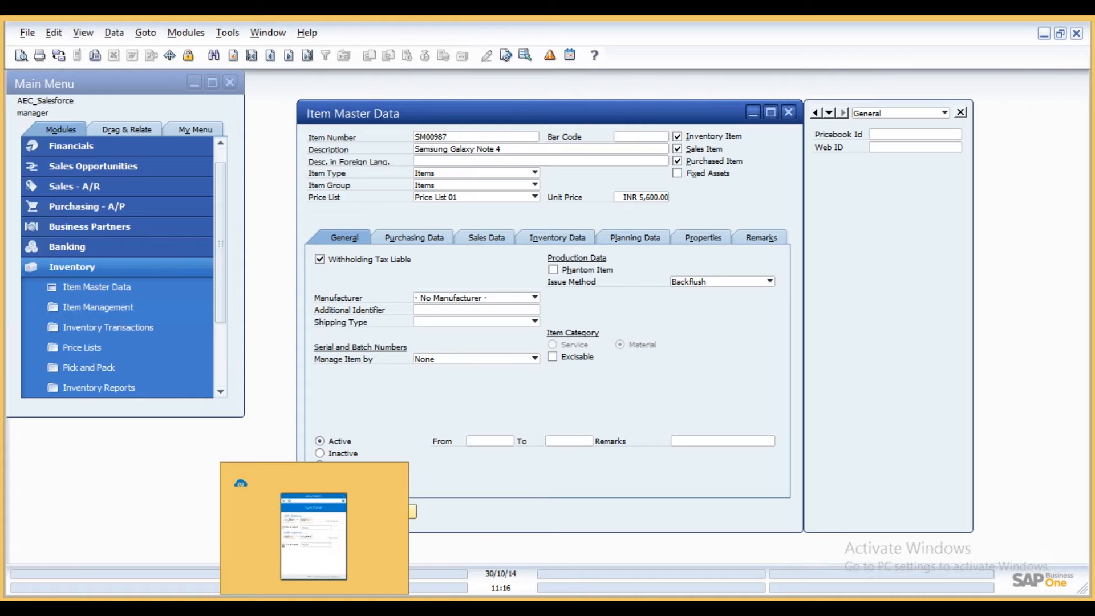
- In the APPSeCONNECT sync panel, expand the SAP to Salesforce flows and run Add Product manually
left_click(314, 608)
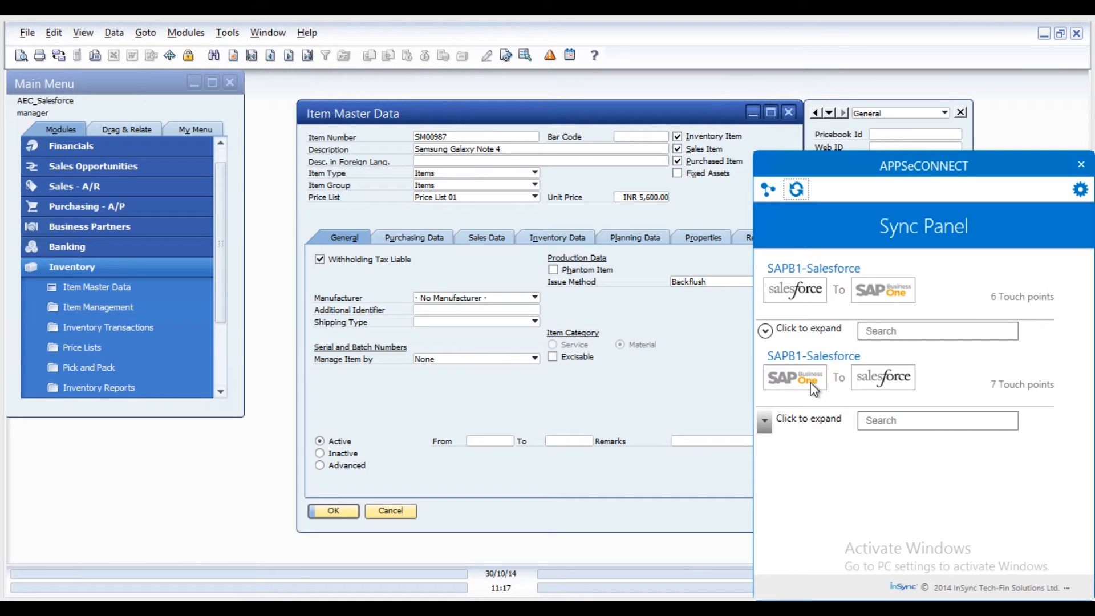
left_click(765, 422)
left_click_drag(1084, 411, 1085, 505)
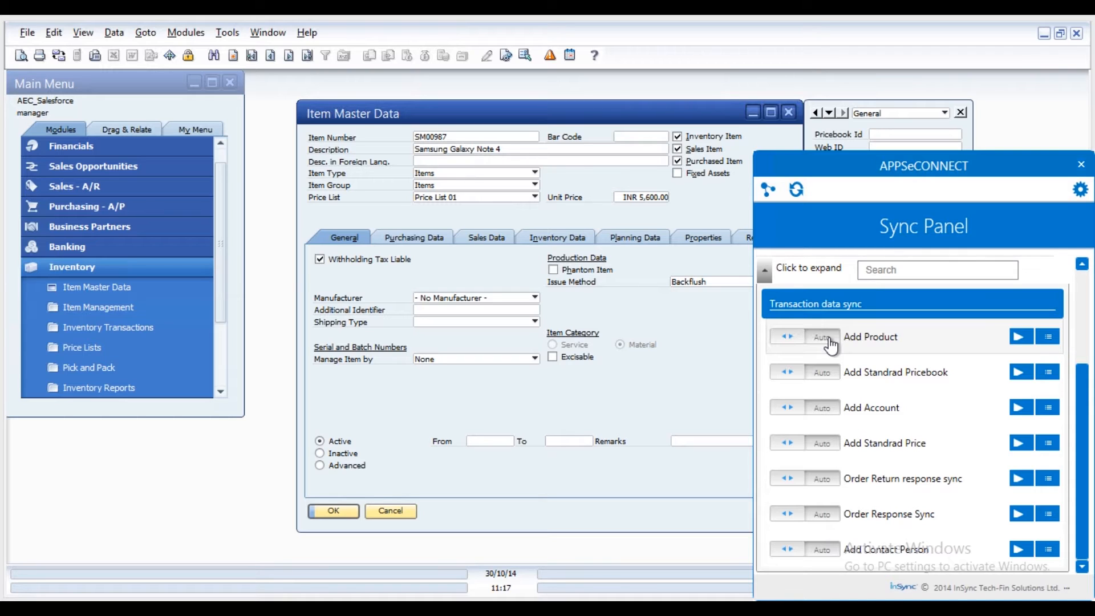
left_click(788, 342)
left_click(1021, 337)
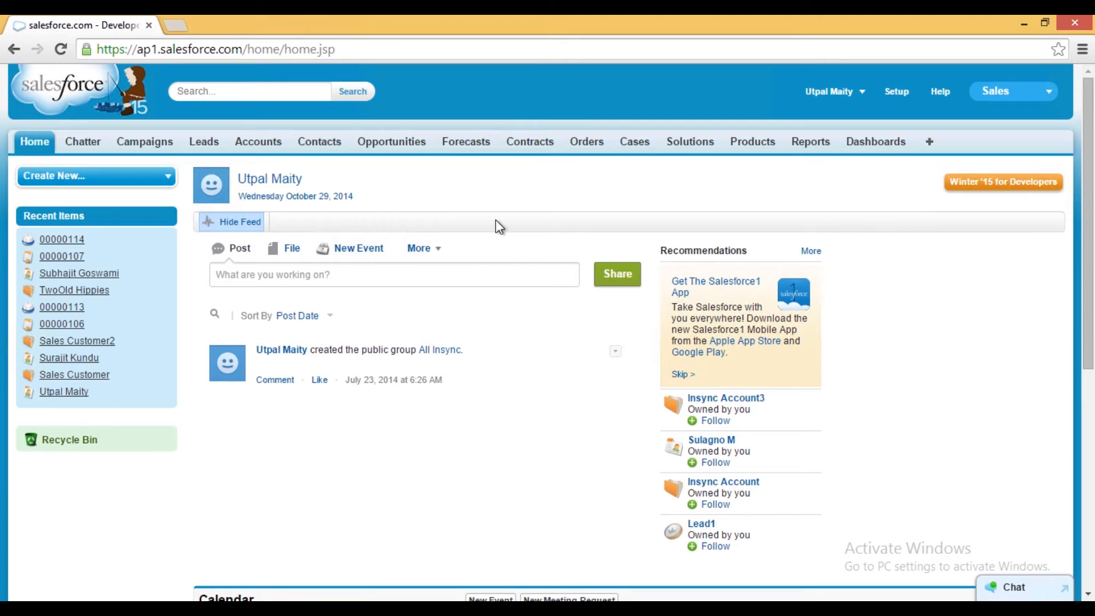
- Open the synced Samsung Galaxy Note 4 product record from Salesforce's Products list
left_click(753, 143)
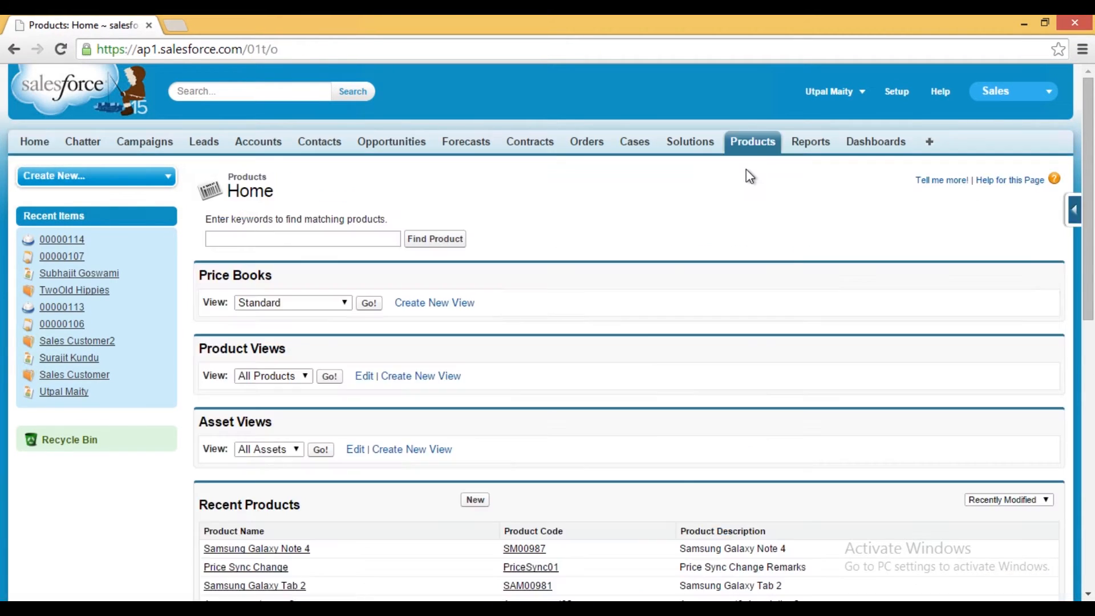
scroll(455, 406, "down", 3)
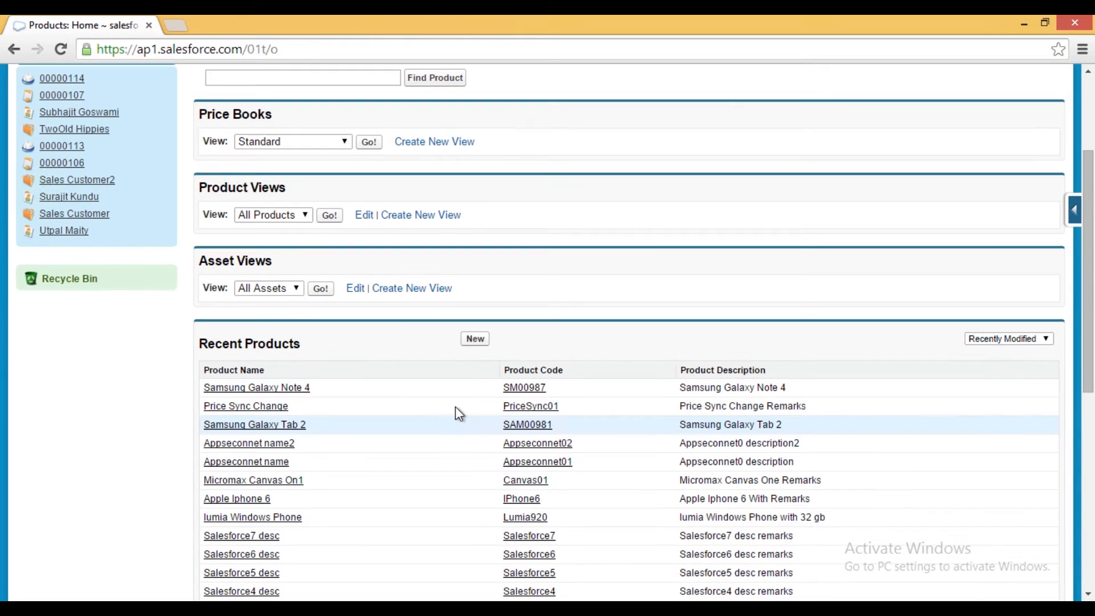
left_click(285, 390)
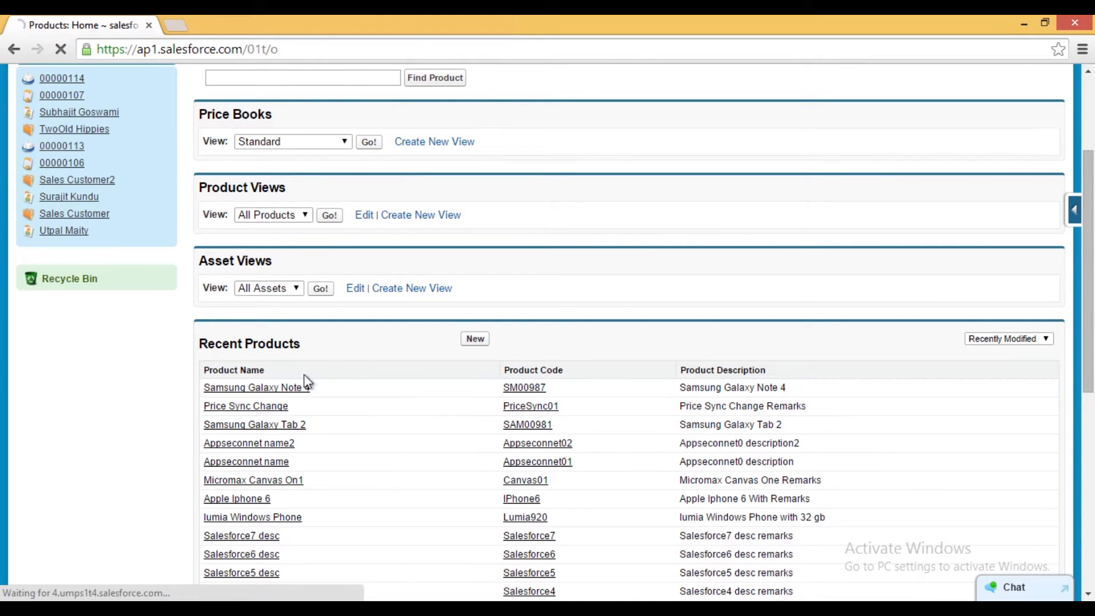
left_click(526, 389)
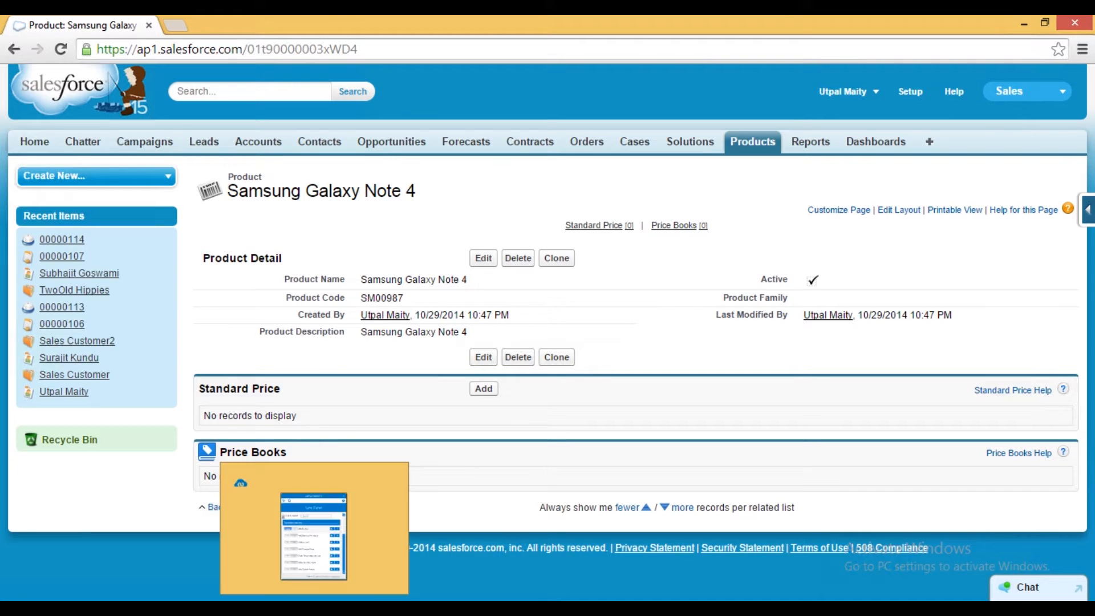
- Run the Add Standrad Price sync manually and reload the product page
left_click(314, 608)
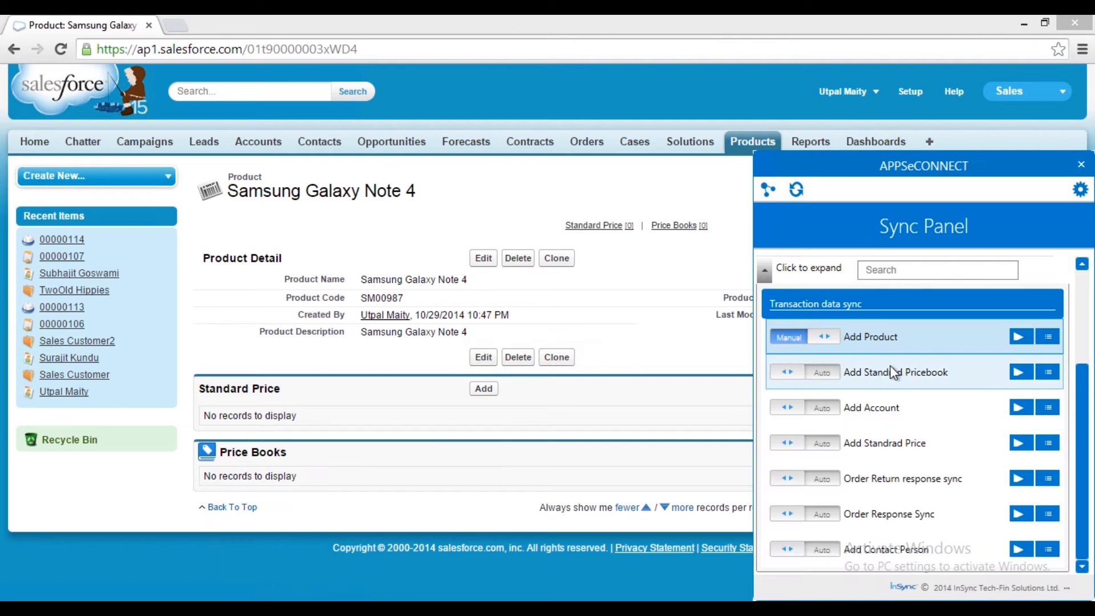
left_click(788, 443)
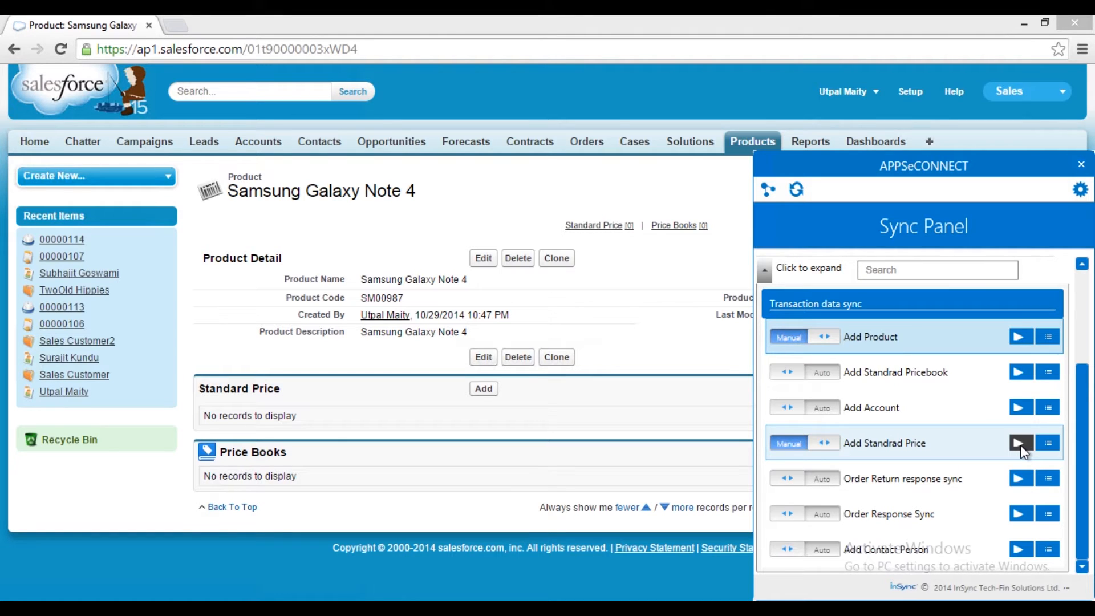
left_click(334, 49)
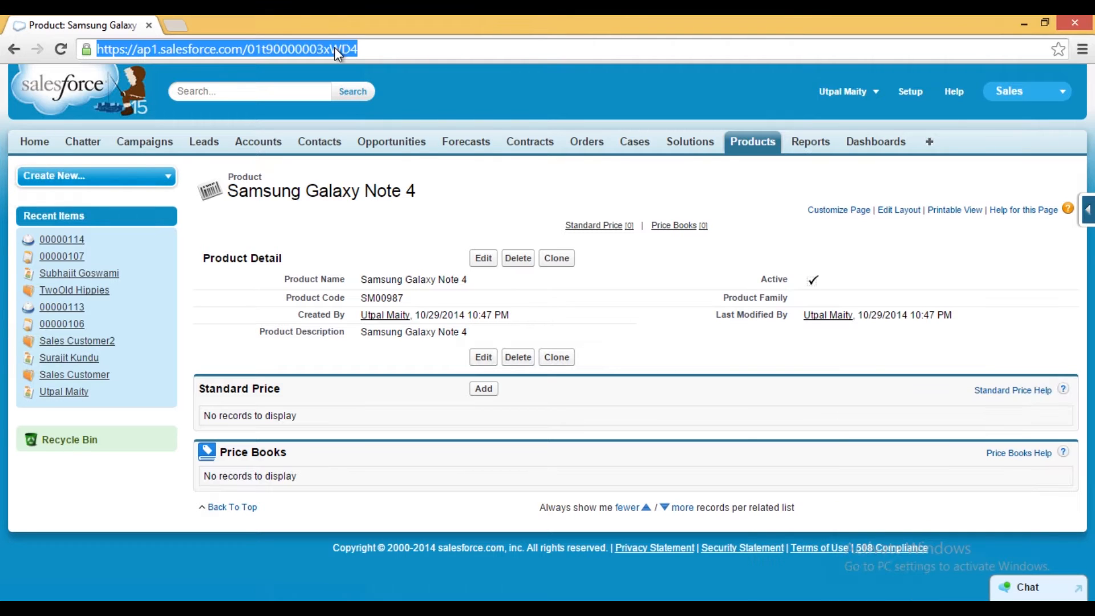
key("Return")
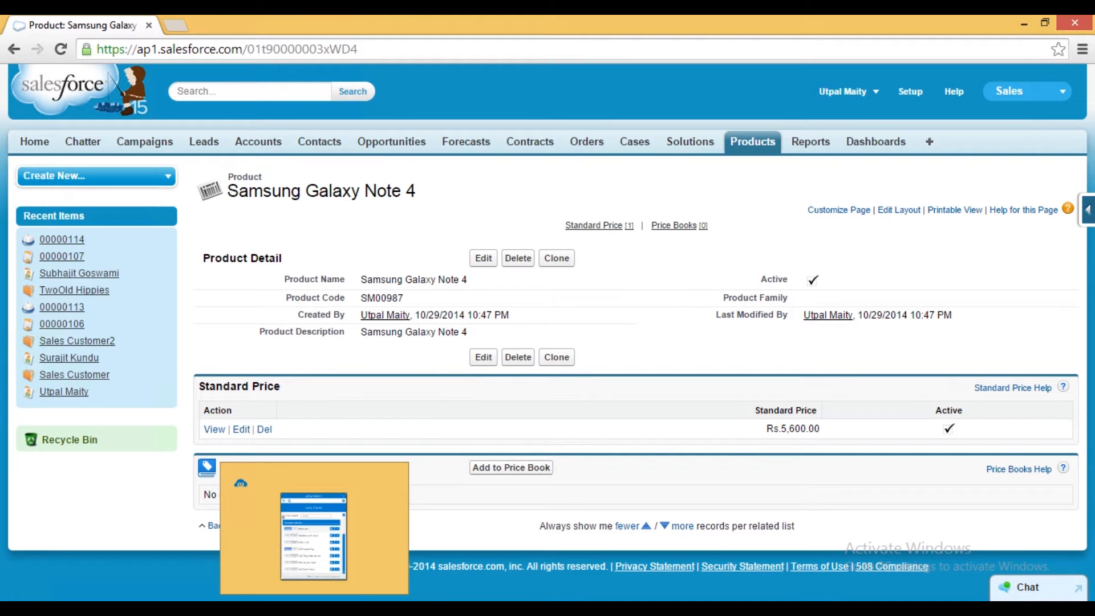
- Run the Add Standrad Pricebook sync manually and reload the product page
left_click(315, 607)
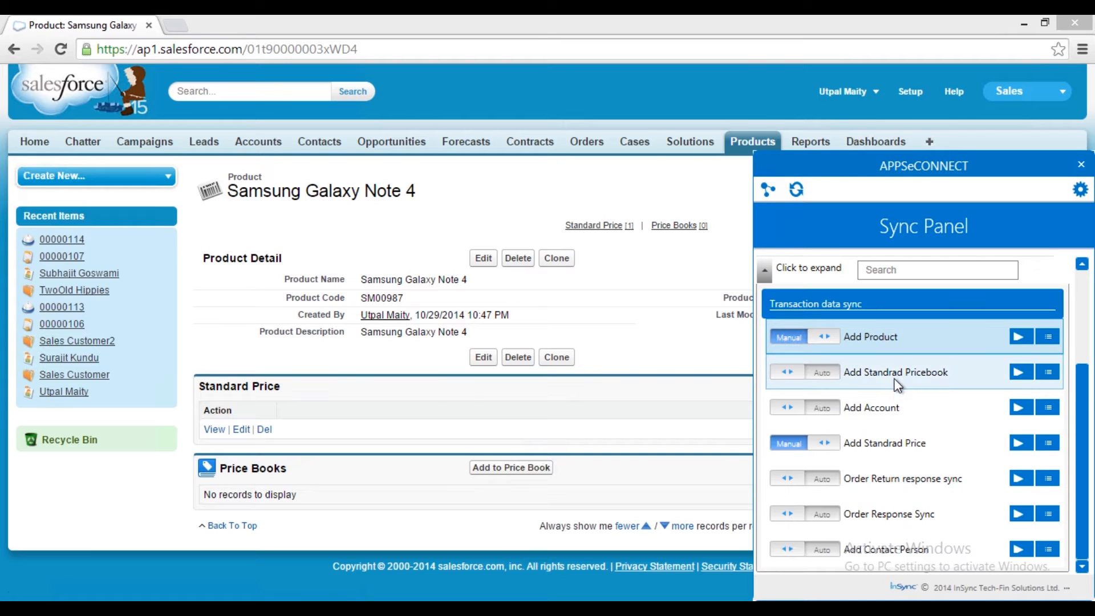
left_click(790, 377)
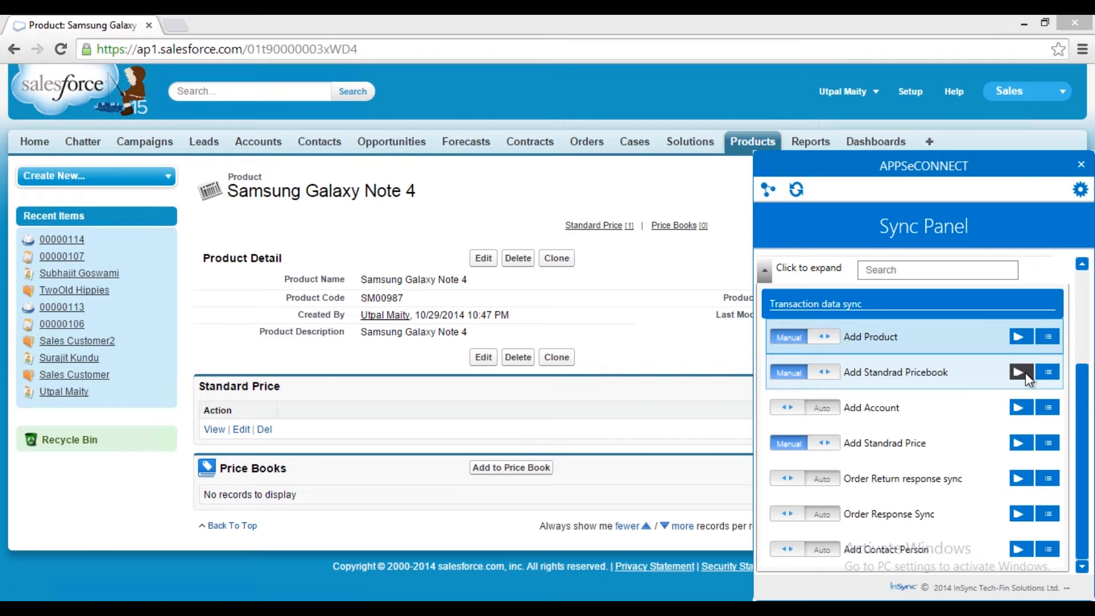
left_click(323, 50)
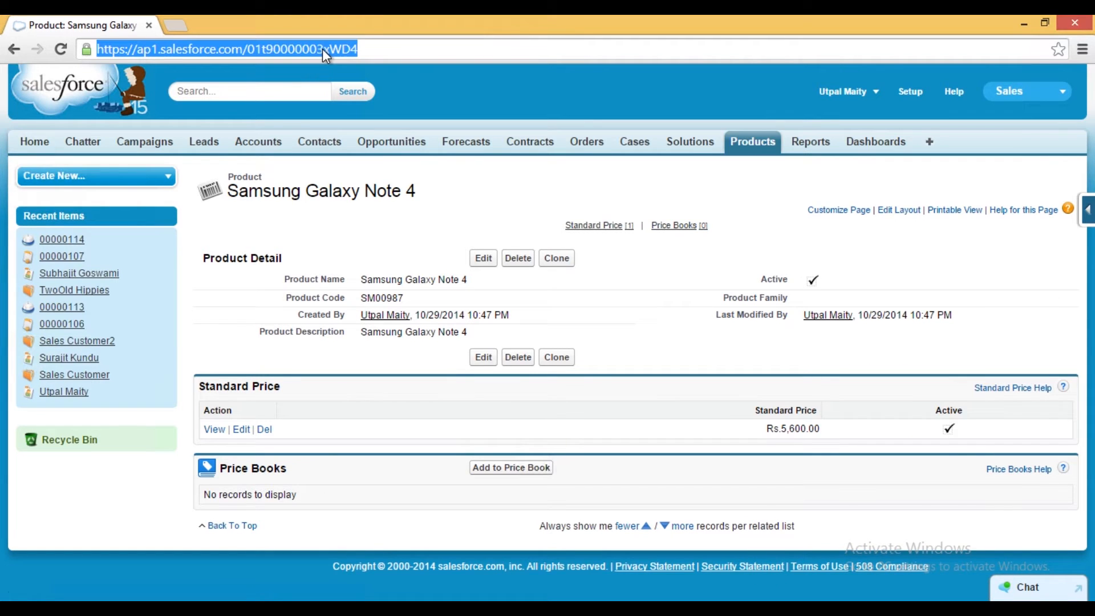
key("Return")
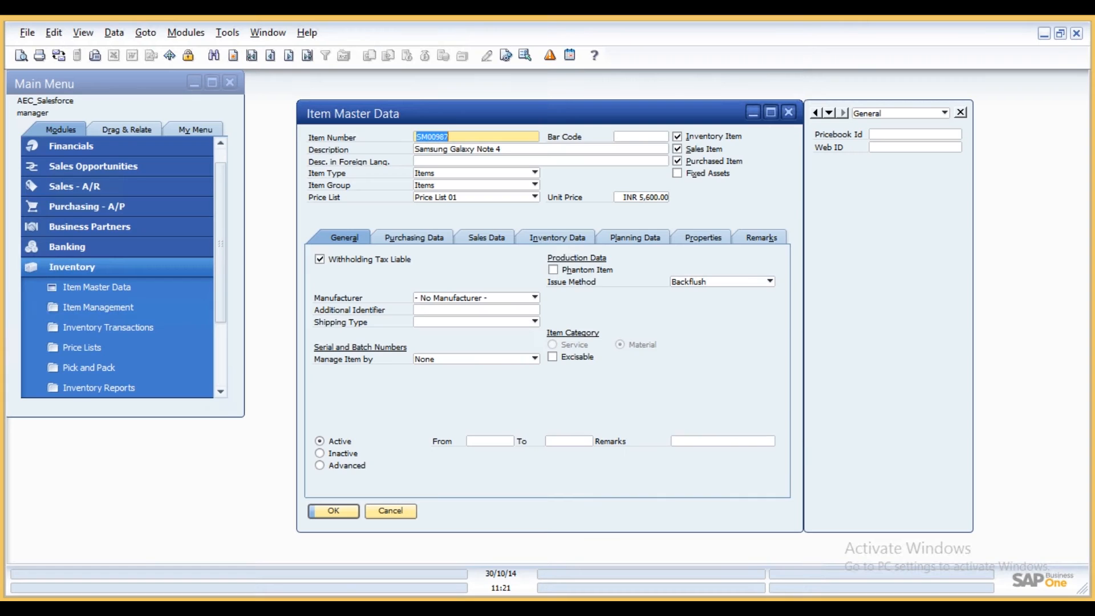
- Close the item form and open Business Partner Master Data in add mode
left_click(391, 511)
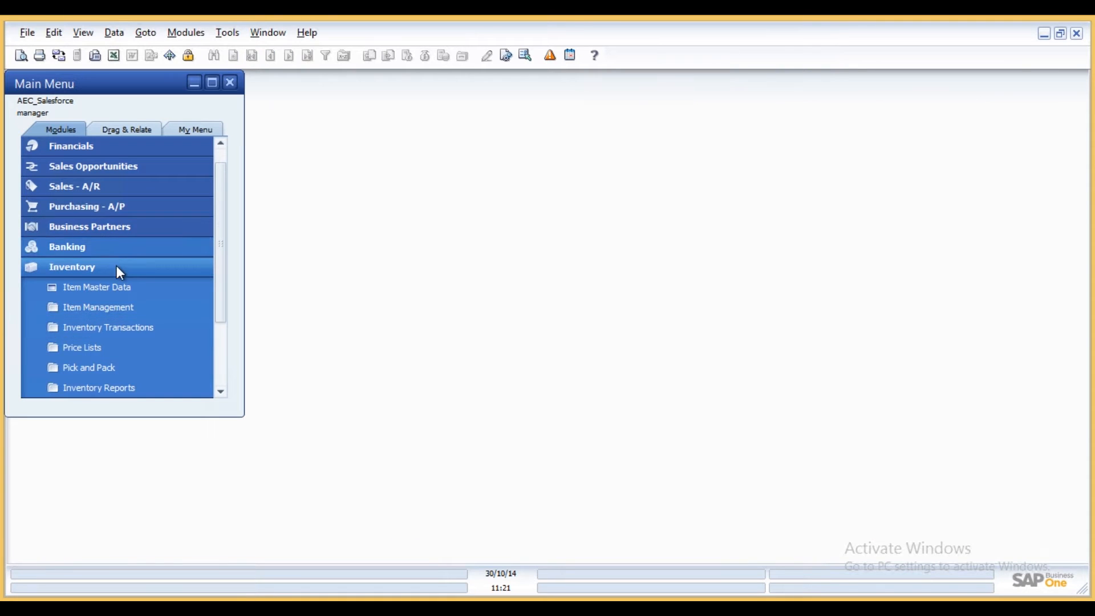
left_click(117, 266)
left_click(125, 251)
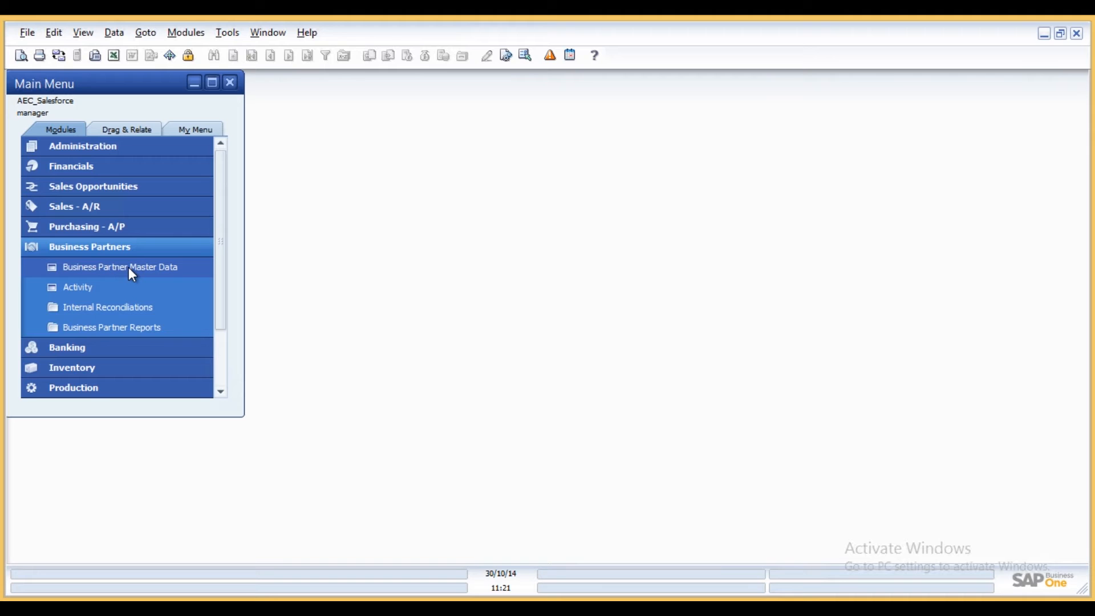
left_click(128, 267)
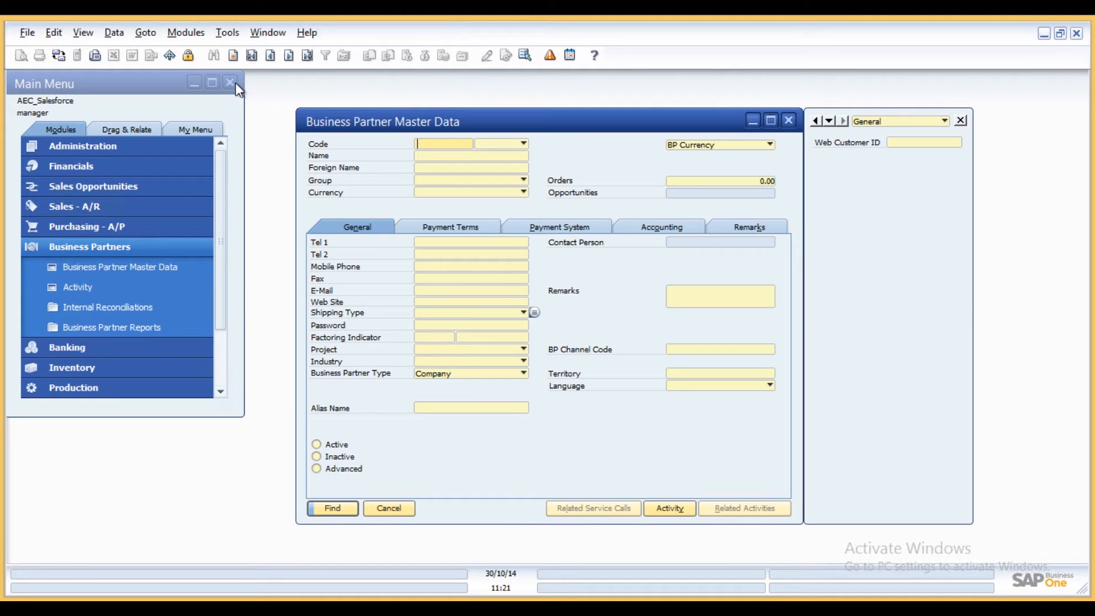
left_click(234, 57)
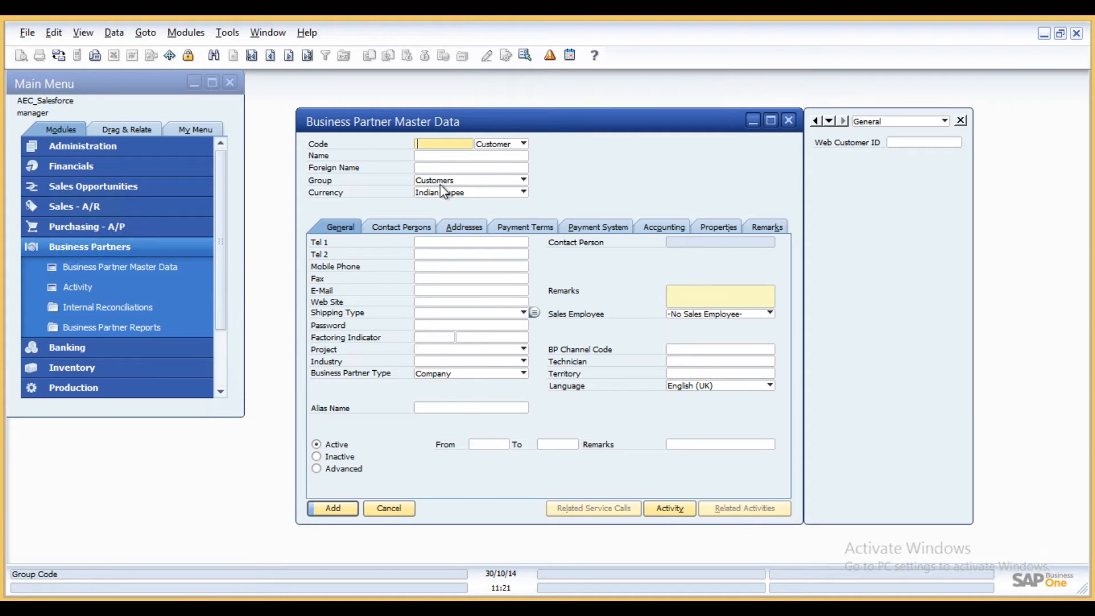
- Enter business partner code C0098 and name ABC Company
type("C0098")
left_click(436, 156)
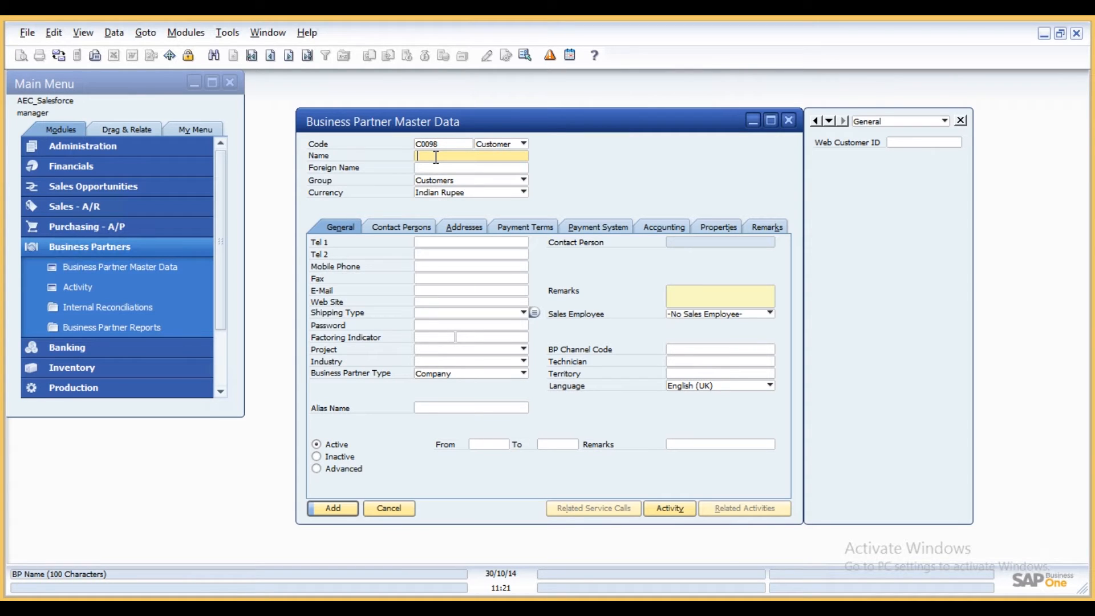
type("ABC Company")
- Enter the company's telephone number in Tel 1 and its fax number
left_click(431, 243)
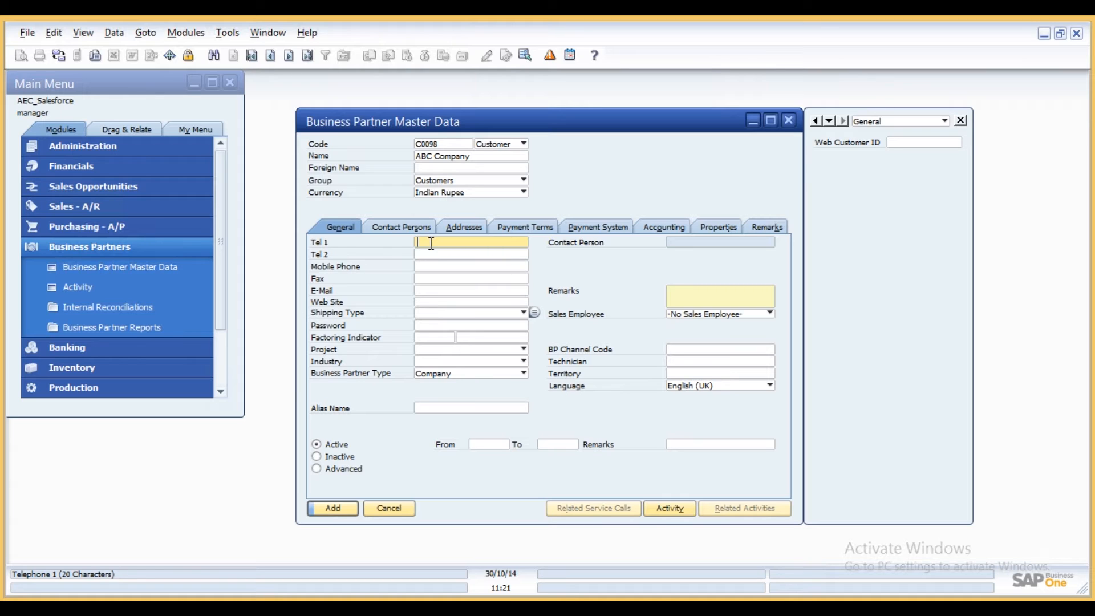
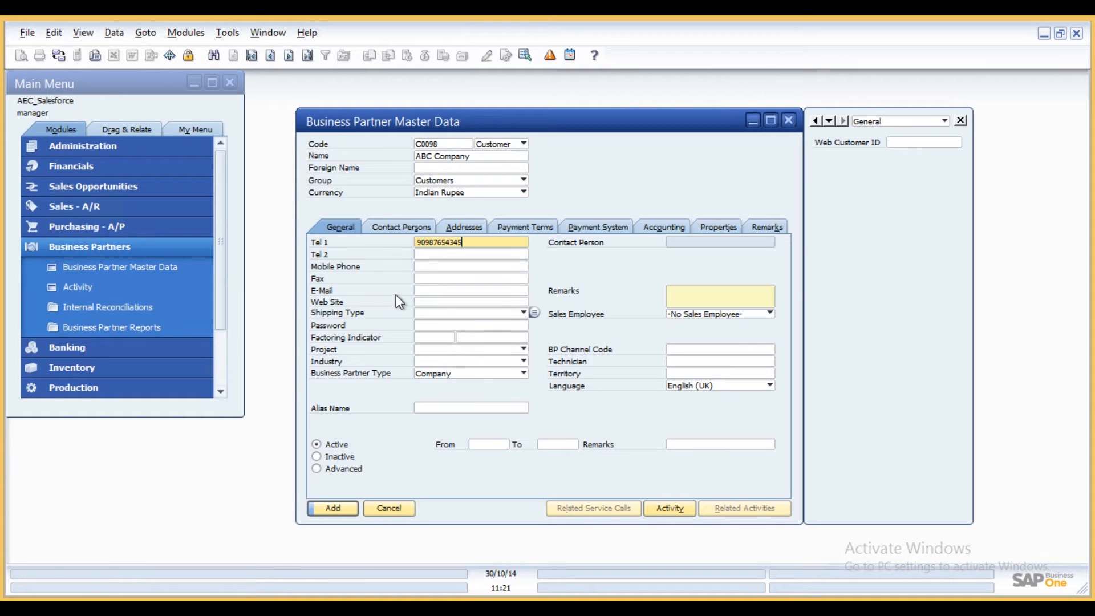
left_click(429, 280)
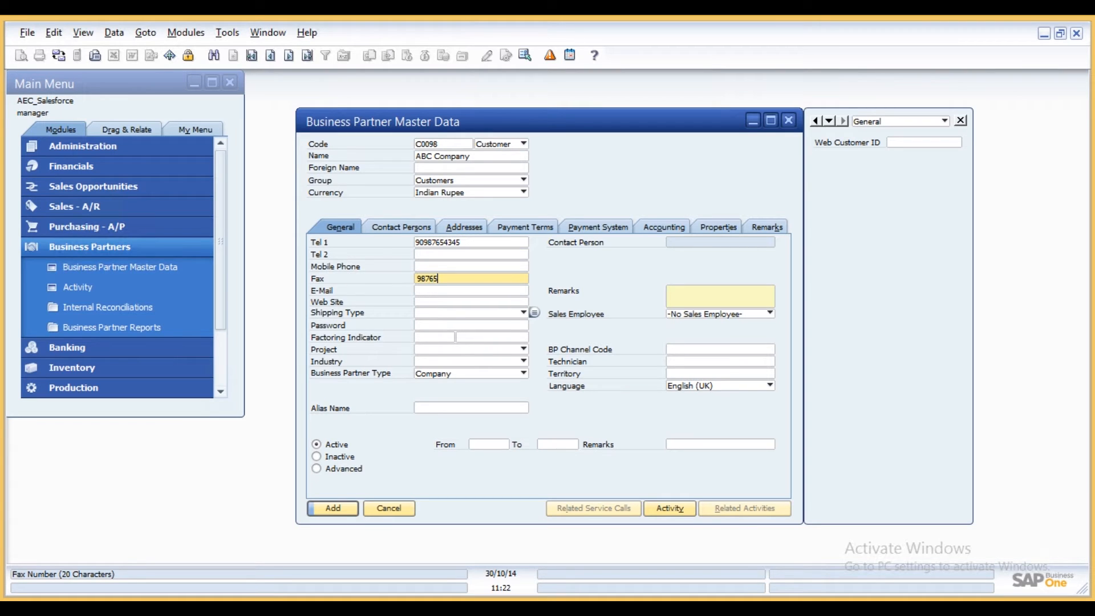
- Fill in the company's e-mail address on the General tab
left_click(442, 294)
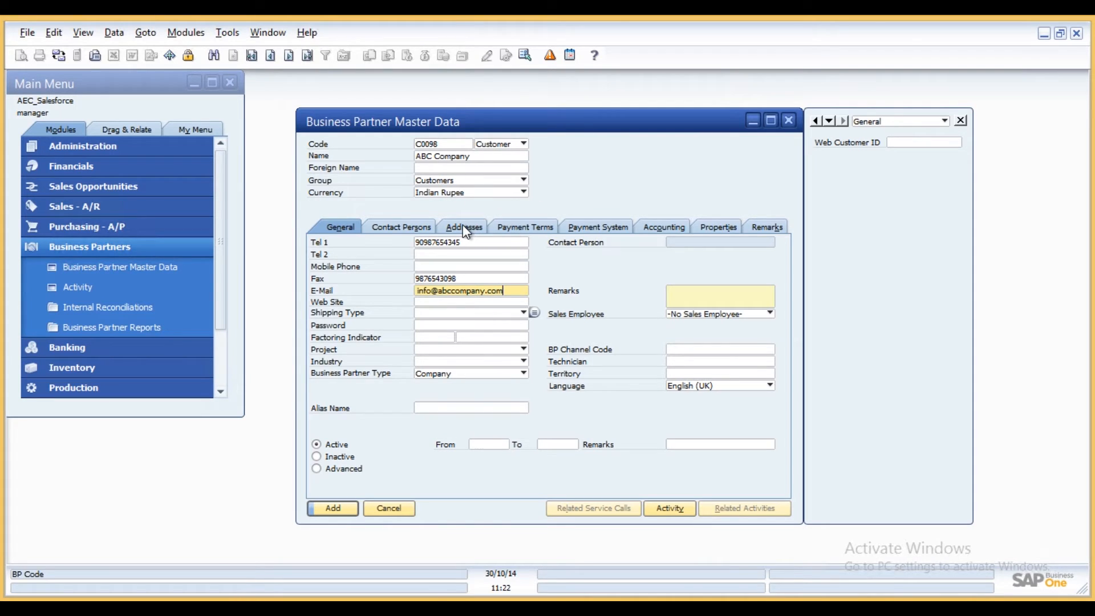
- Add a new contact person and enter the contact's full name
left_click(421, 227)
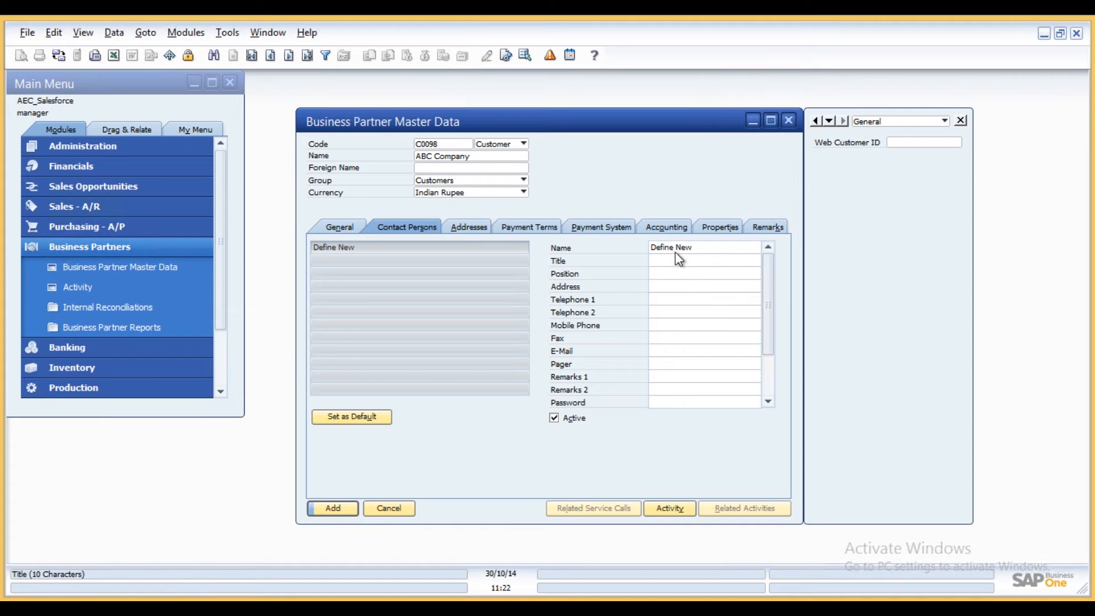
double_click(693, 250)
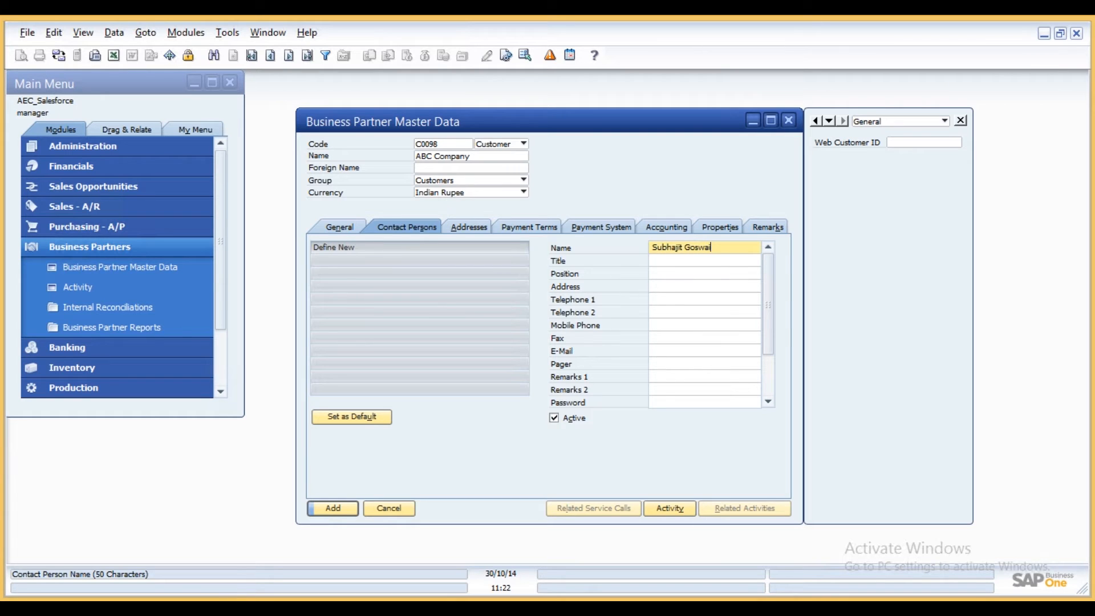
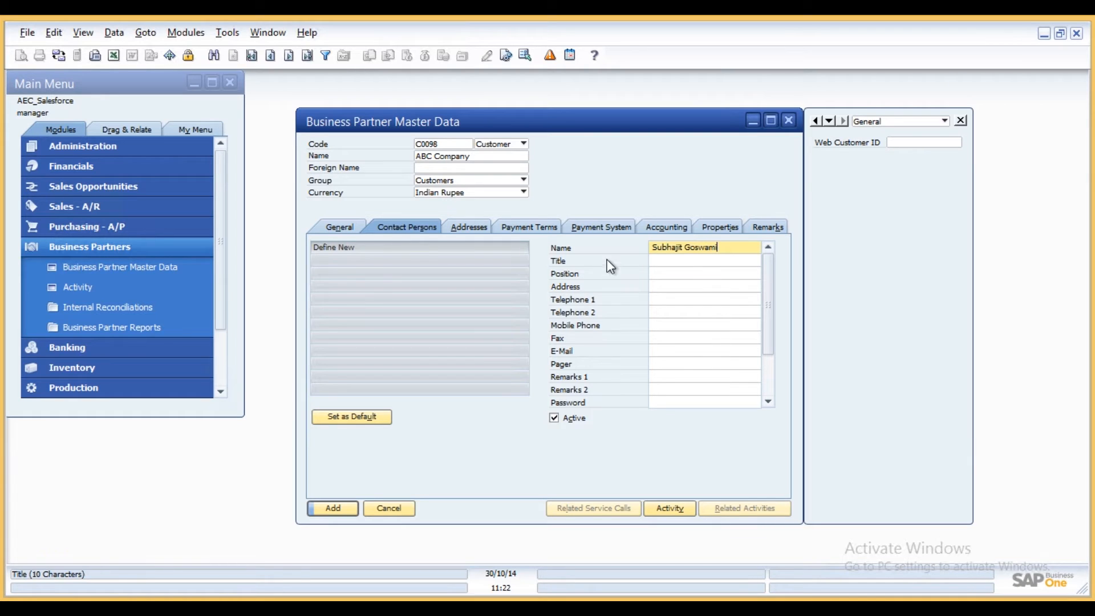
- Set the contact person's title to Manager and fill in the contact's e-mail
left_click(682, 263)
type("Manager")
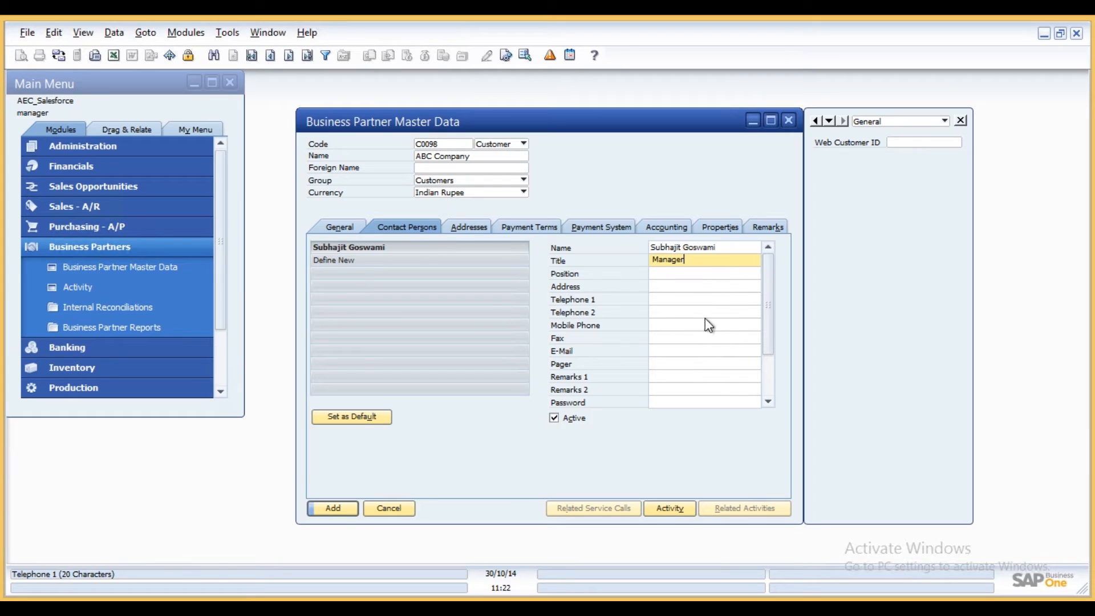
left_click(657, 286)
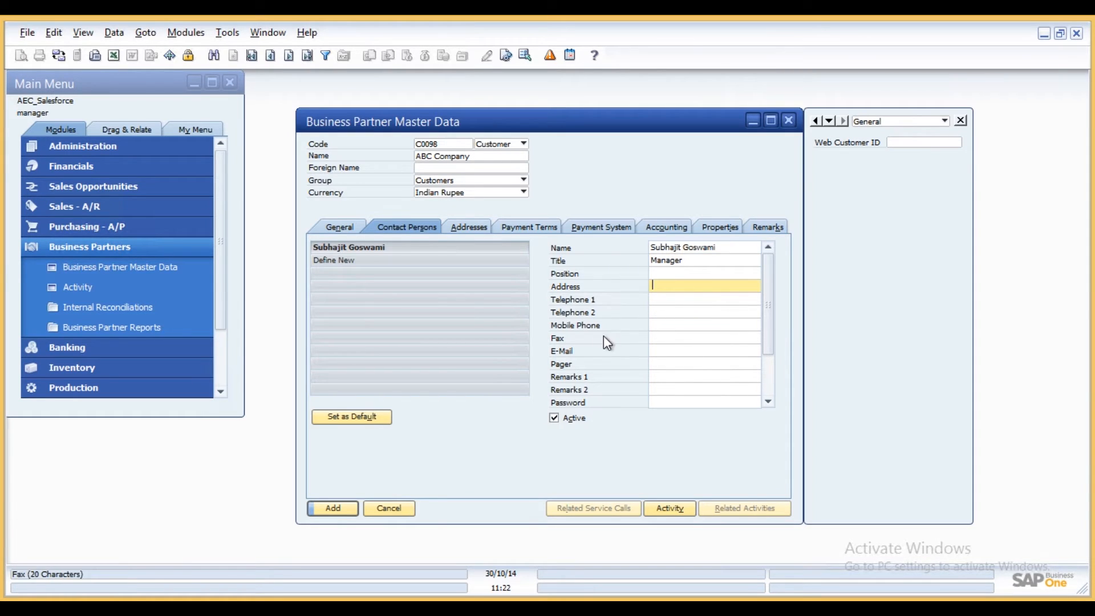
left_click(676, 350)
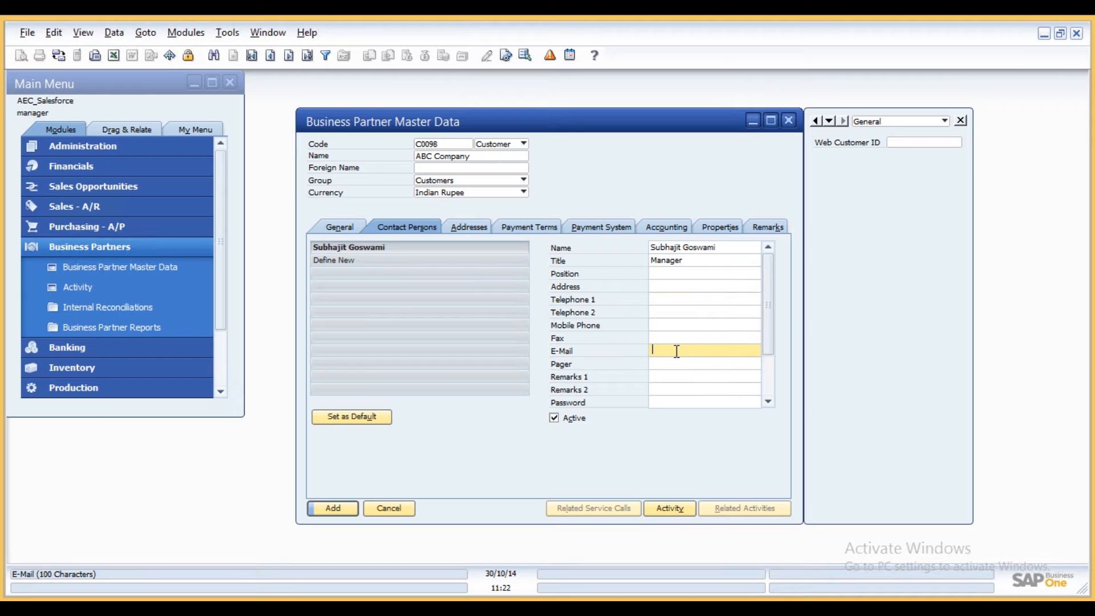
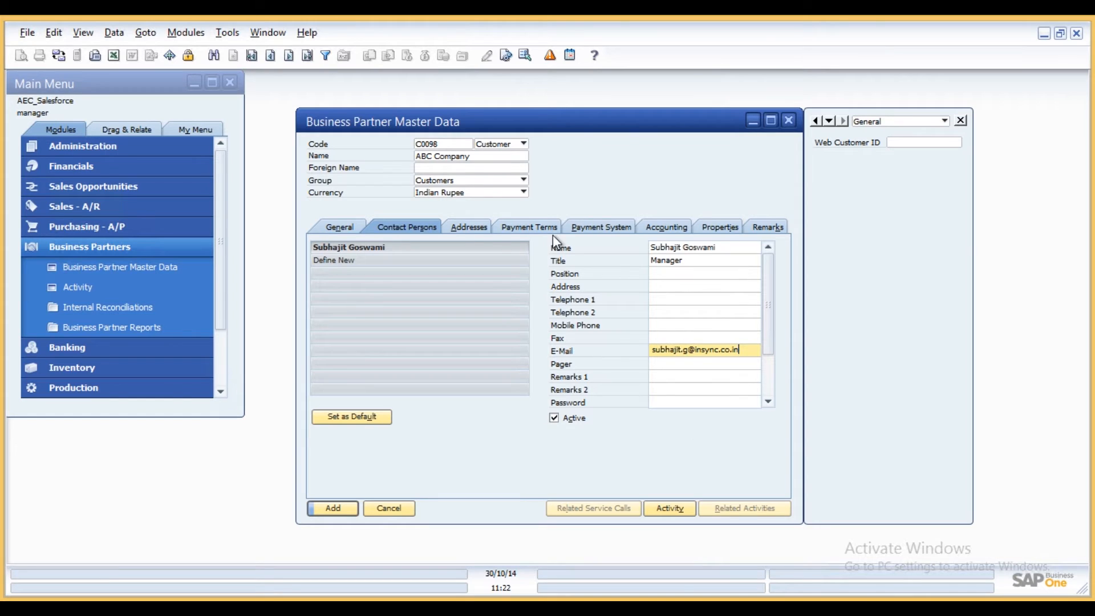
- Define a new bill-to address named ABC Company and enter its street
left_click(464, 226)
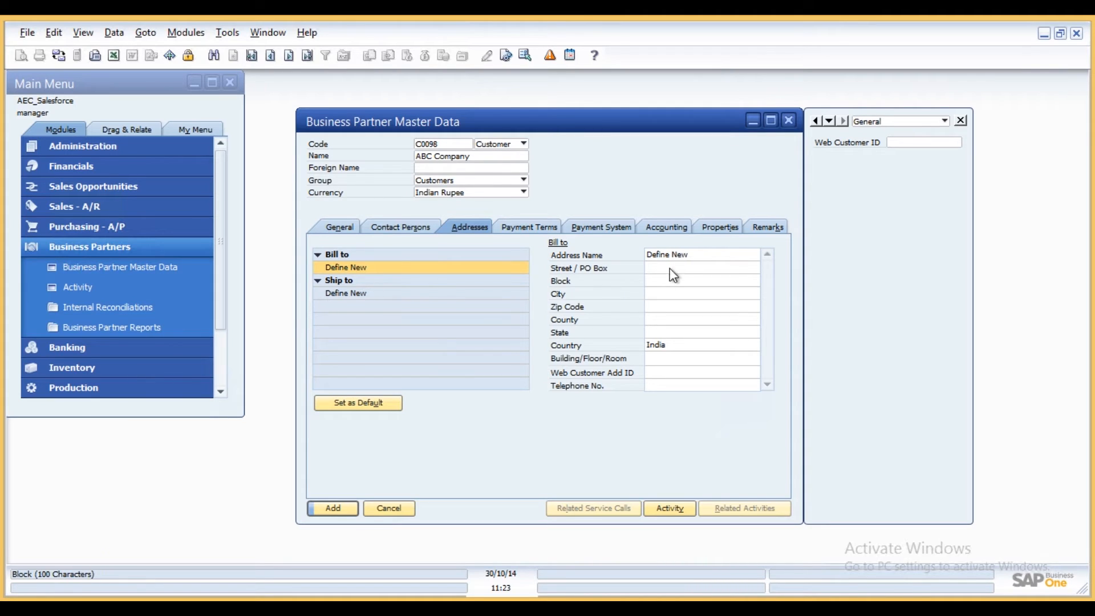
left_click(684, 253)
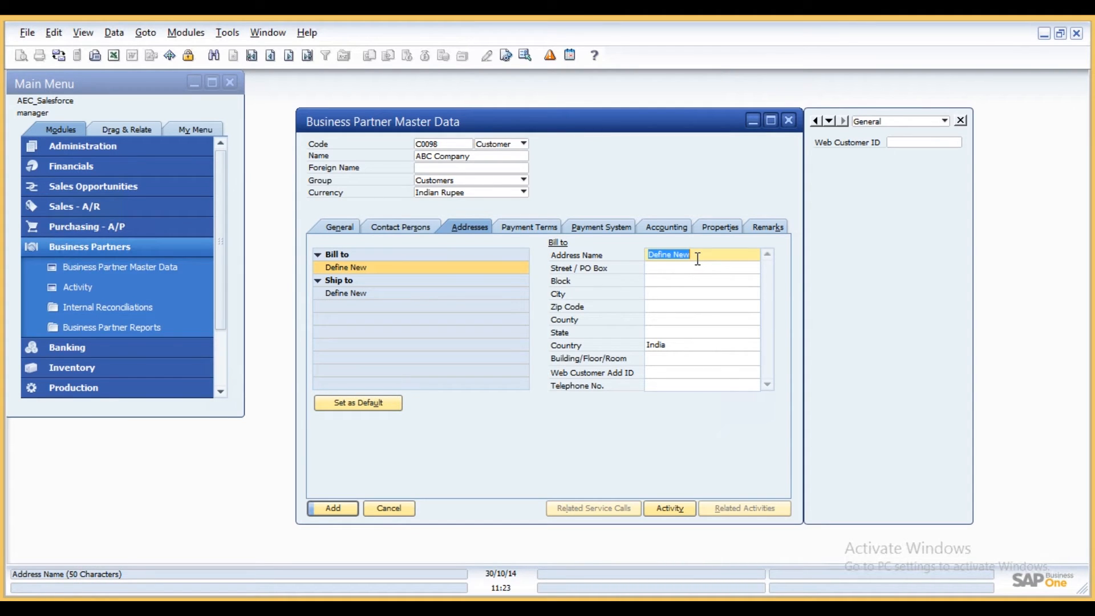
type("ABC Company")
left_click(686, 268)
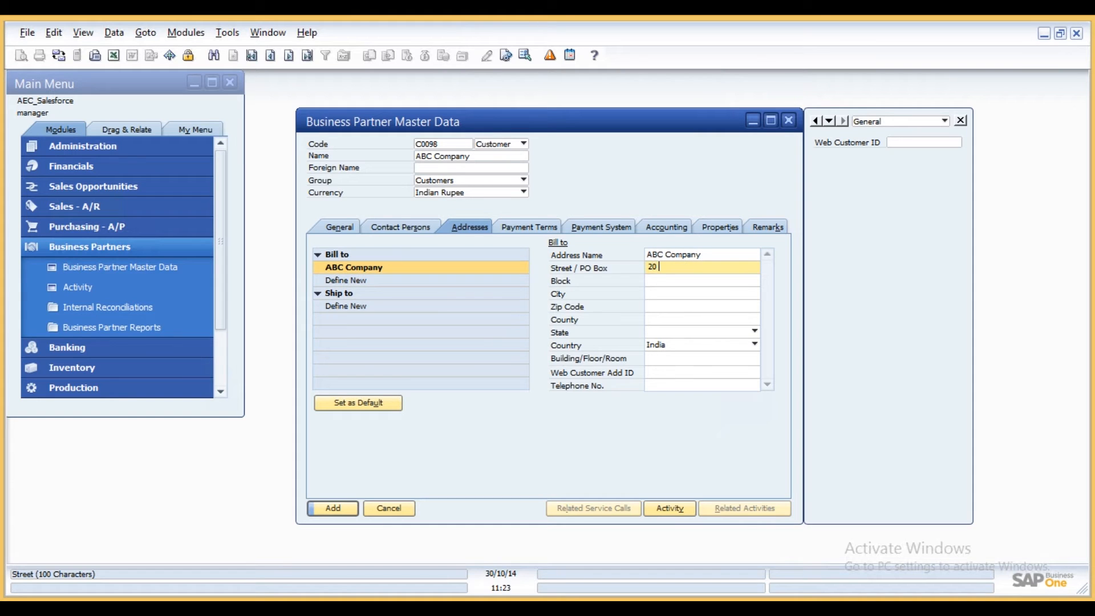
- Enter the bill-to address's city and zip code
left_click(669, 279)
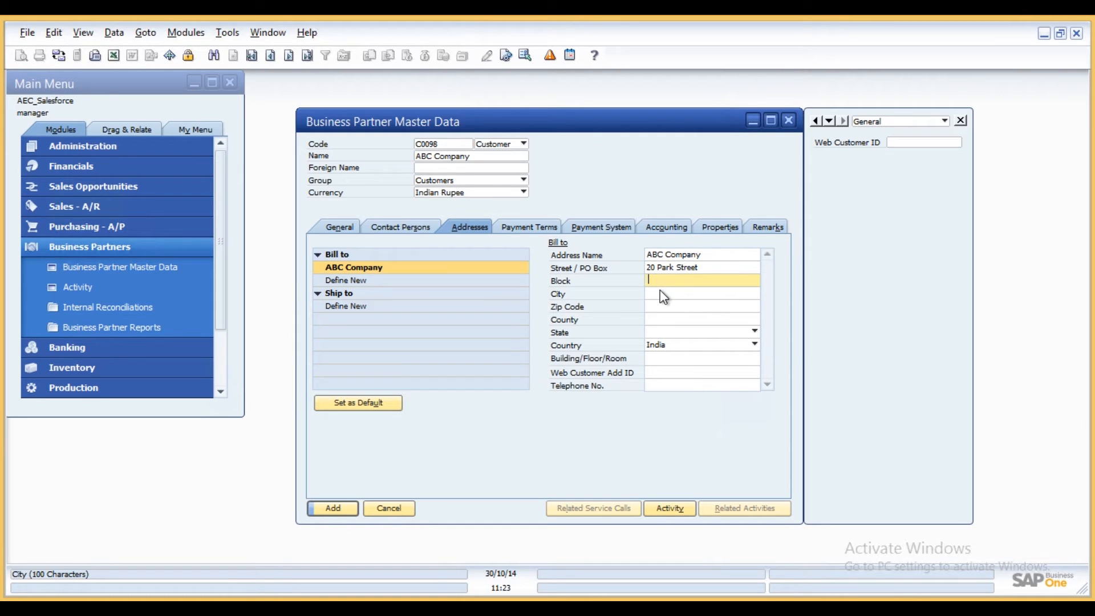
left_click(659, 292)
type("New T")
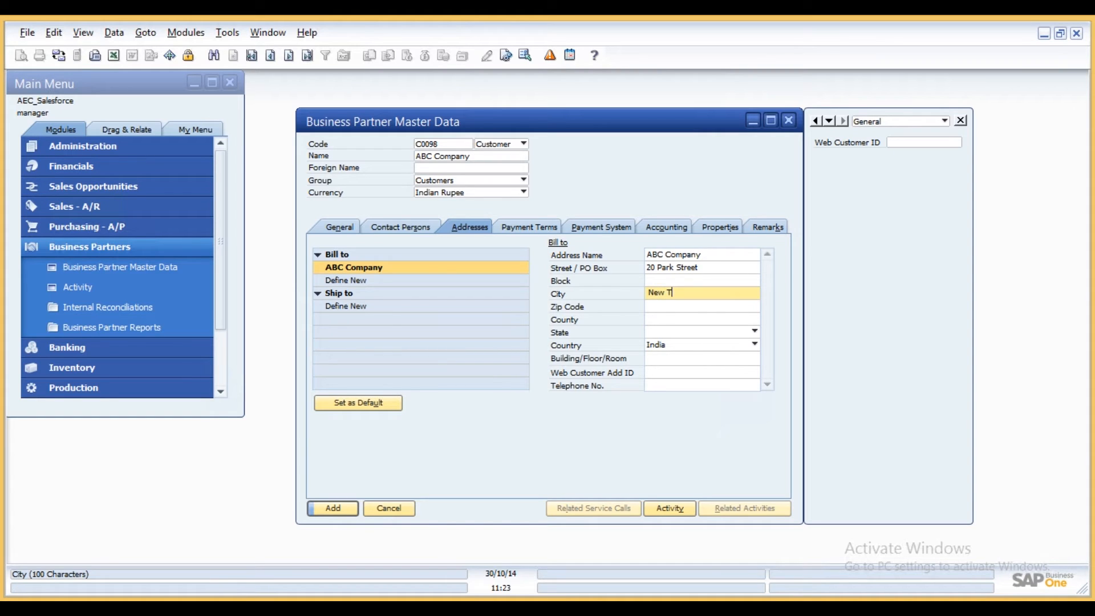
key("BackSpace")
type("York")
left_click(689, 310)
type("90987")
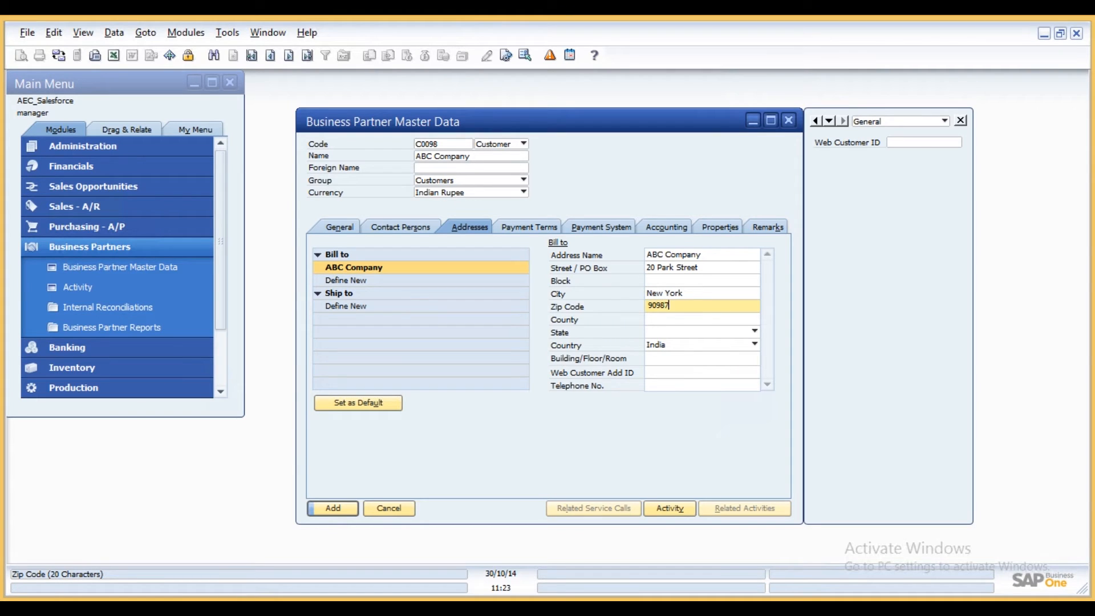
- Set the bill-to address country to USA and state to New York
left_click(686, 344)
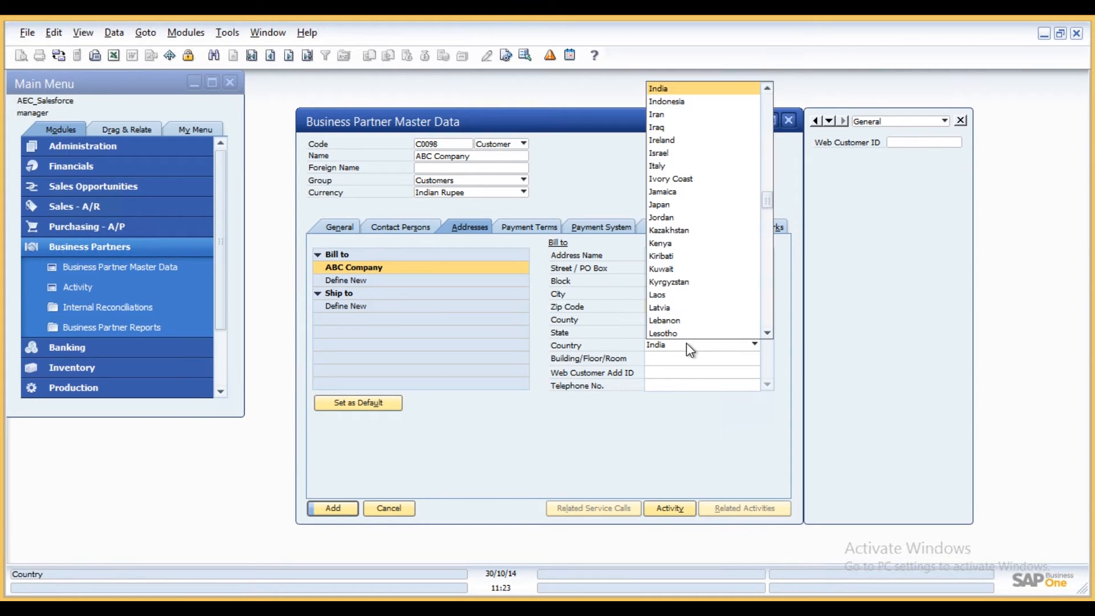
type("un")
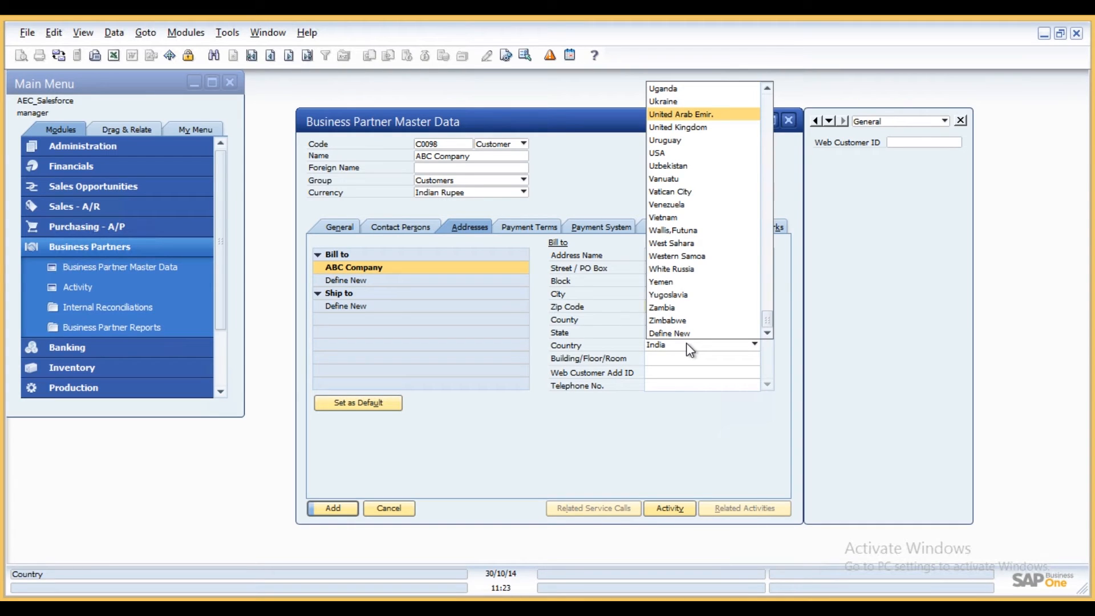
key("Down")
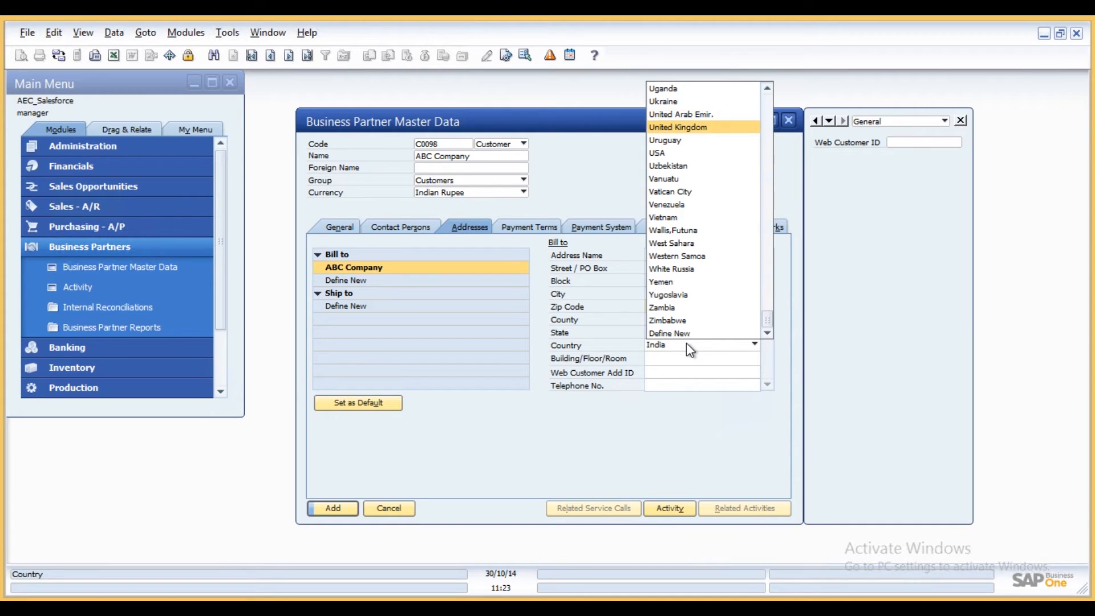
key("Down")
key("Down")
key("Return")
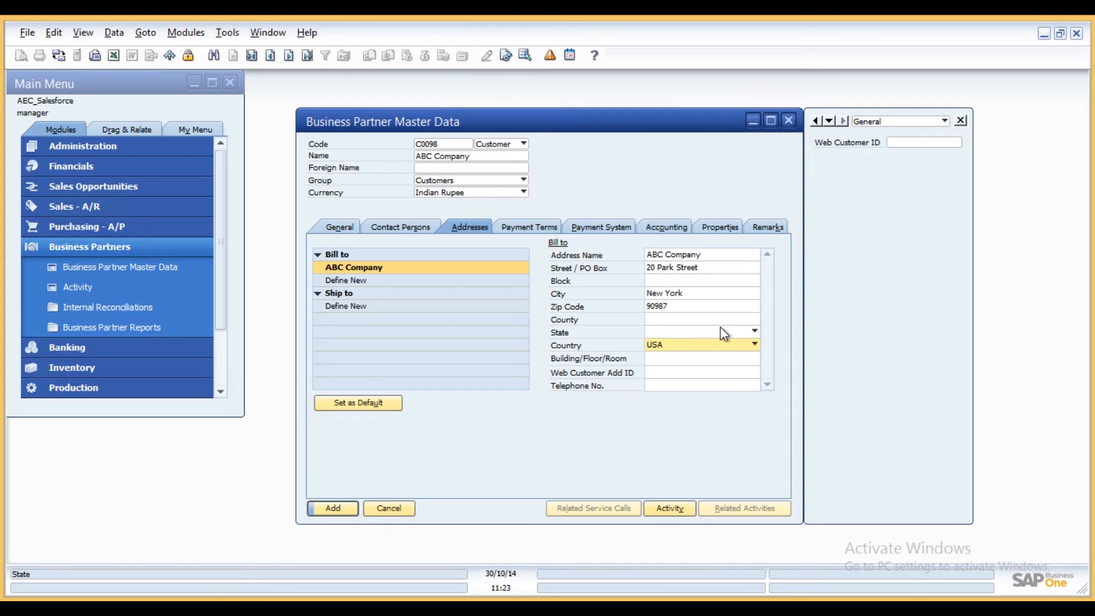
left_click(713, 330)
type("new")
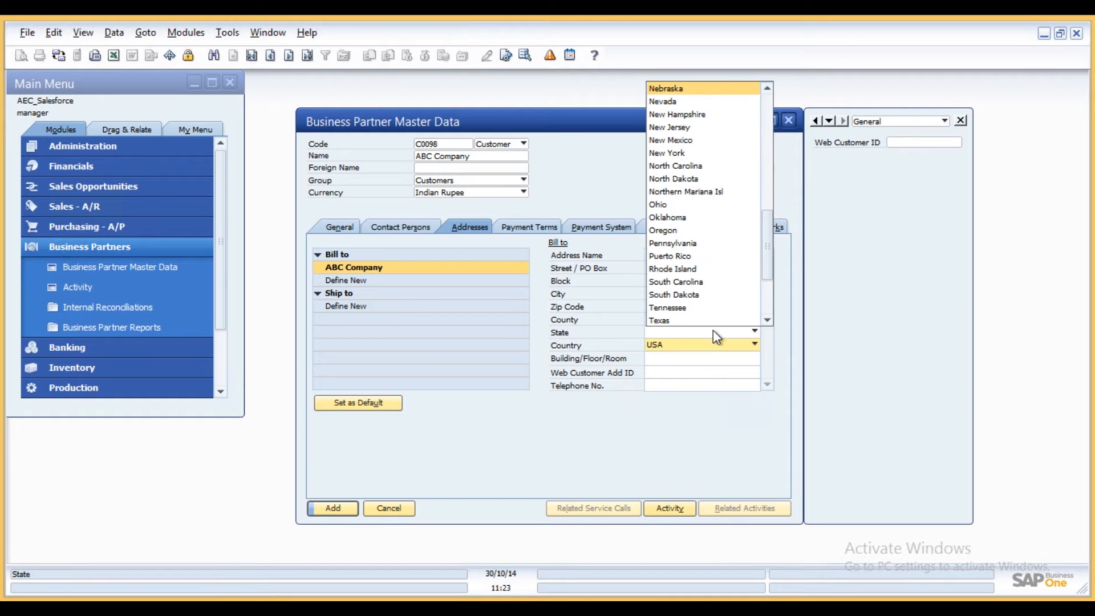
key("Down")
key("Down")
key("Down")
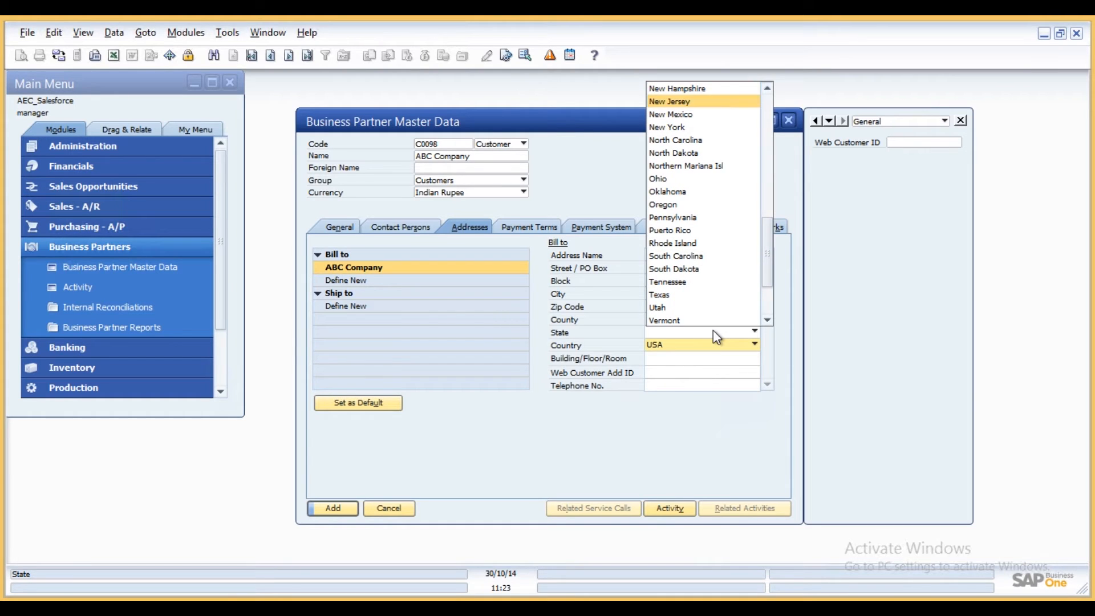
key("Return")
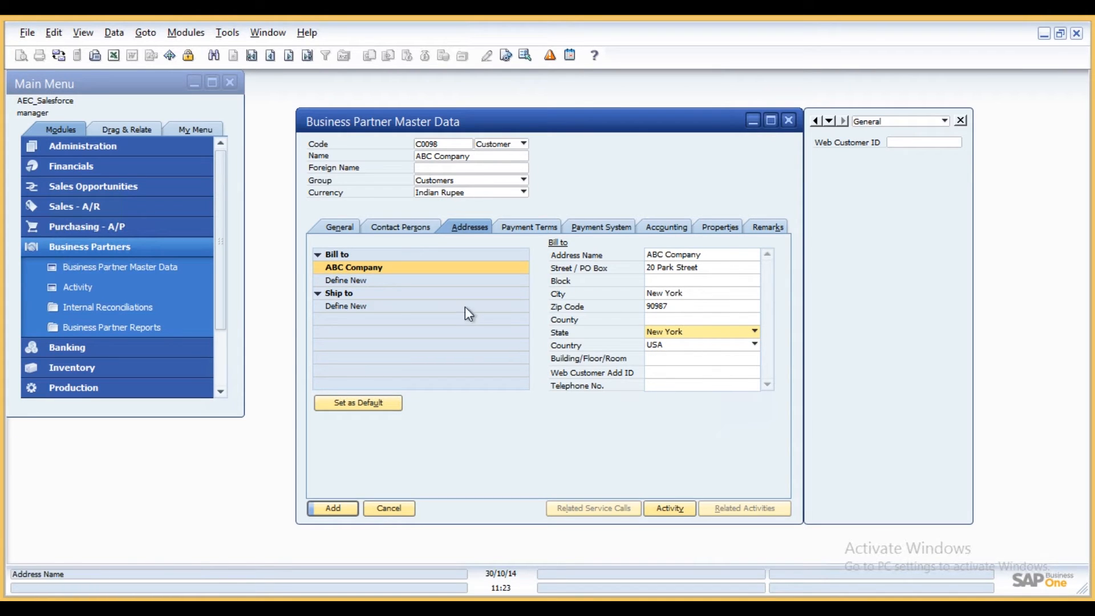
- Define a ship-to address named ABC Company and enter its street and city
left_click(367, 307)
type("ABC COmpany")
left_click(677, 254)
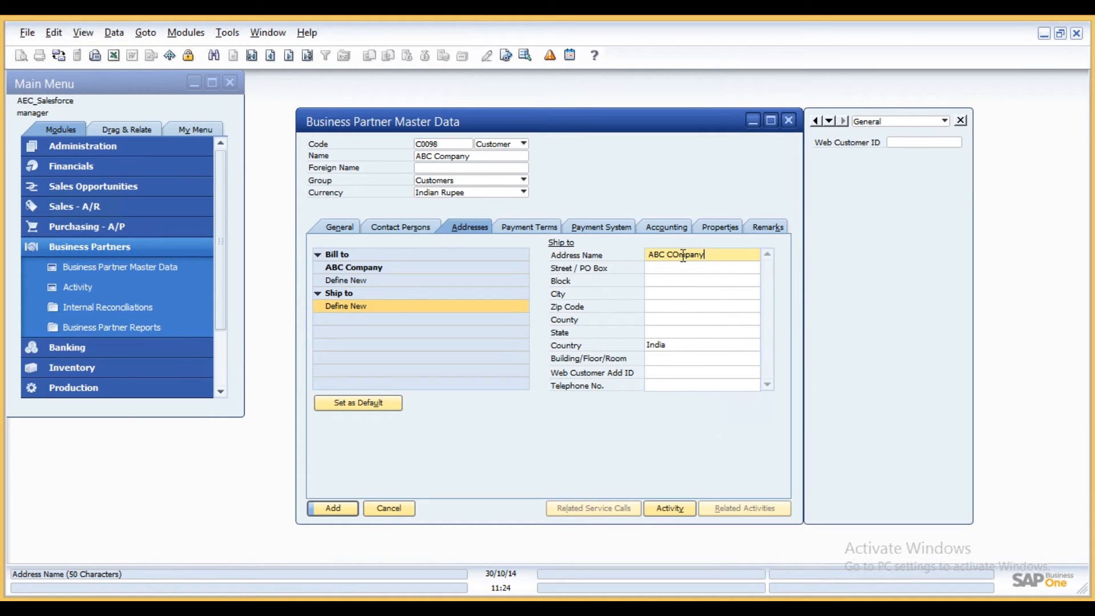
type("o")
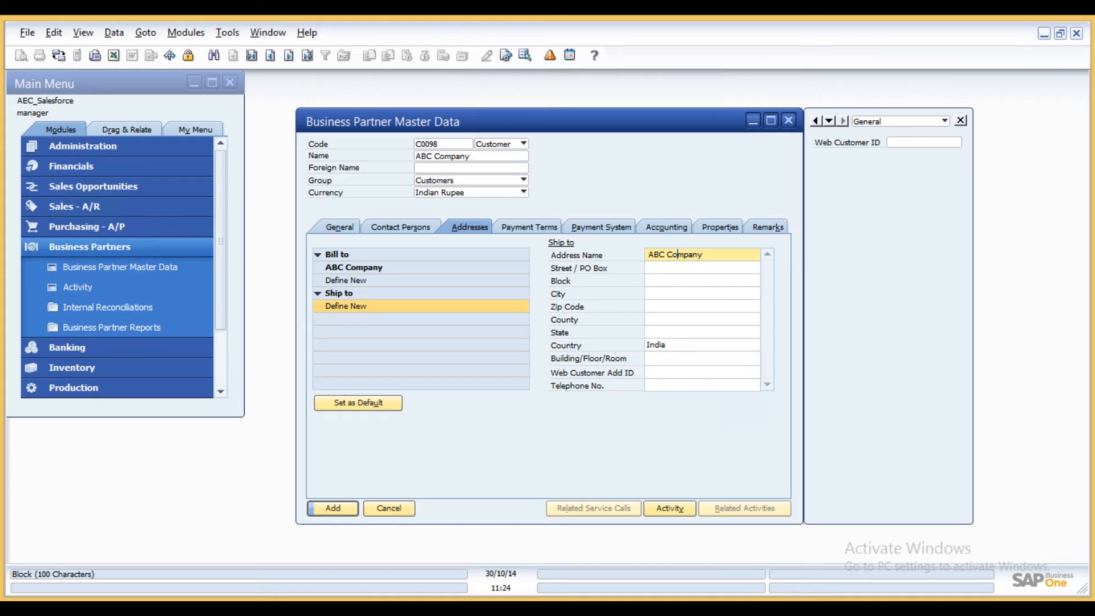
left_click(682, 269)
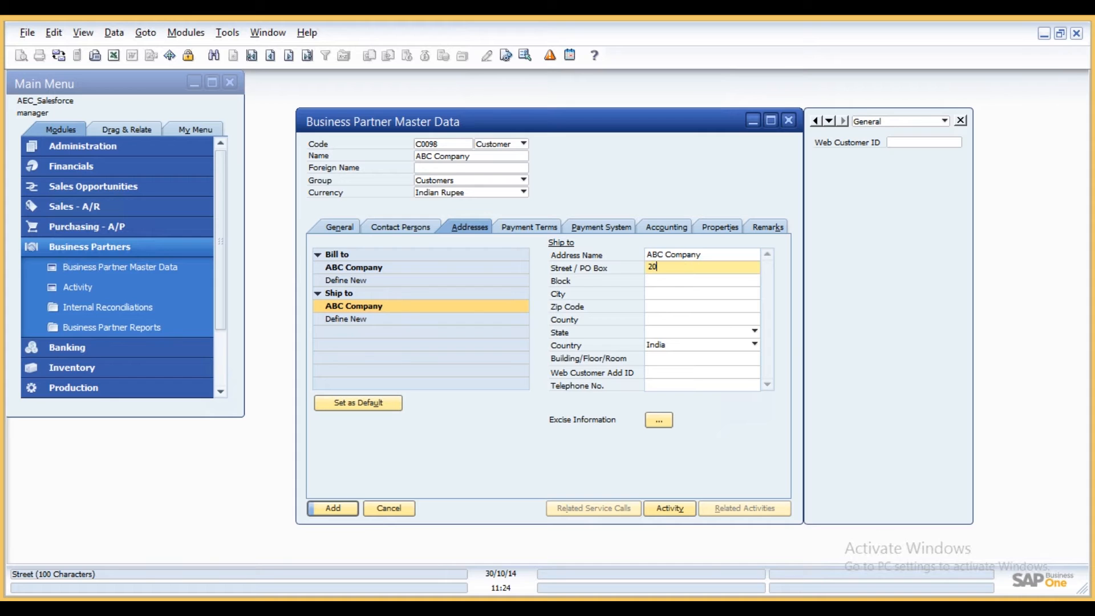
left_click(693, 294)
type("New York")
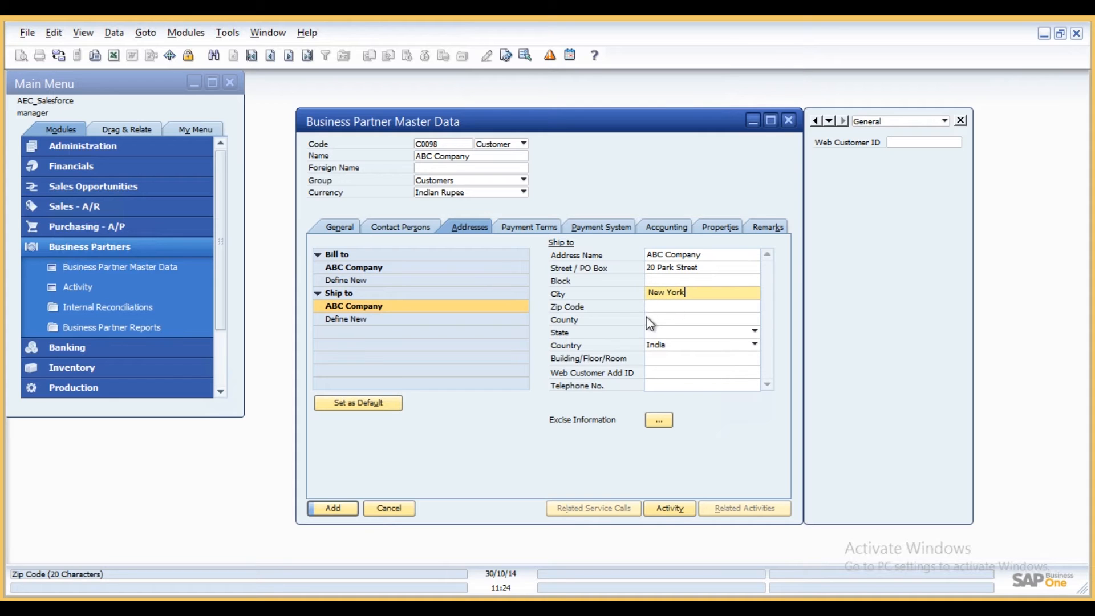
- Set the ship-to address country to USA and state to New York
left_click(661, 342)
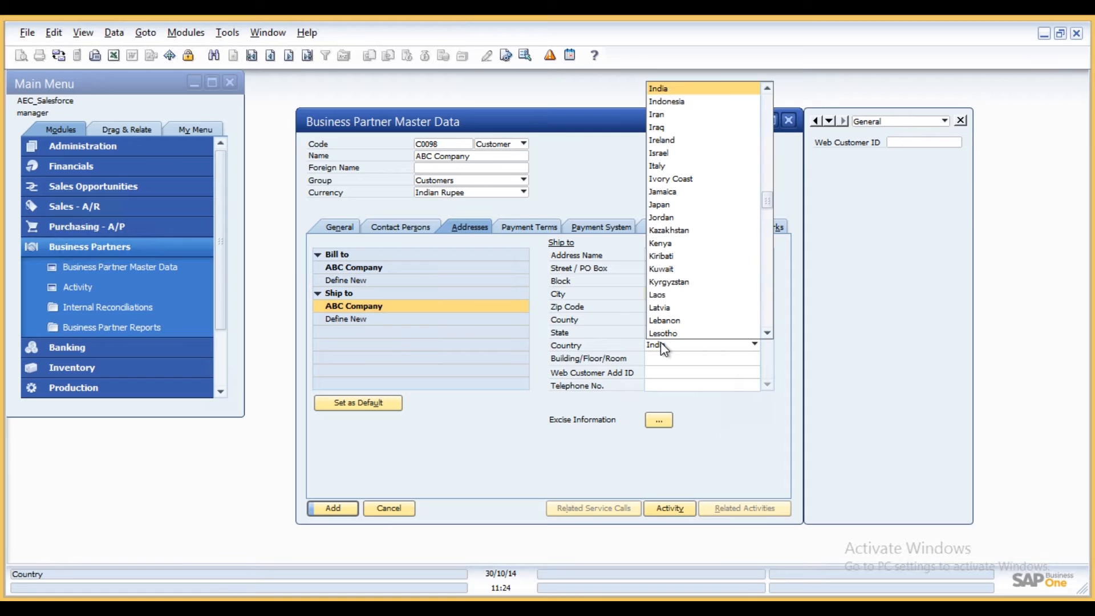
type("un")
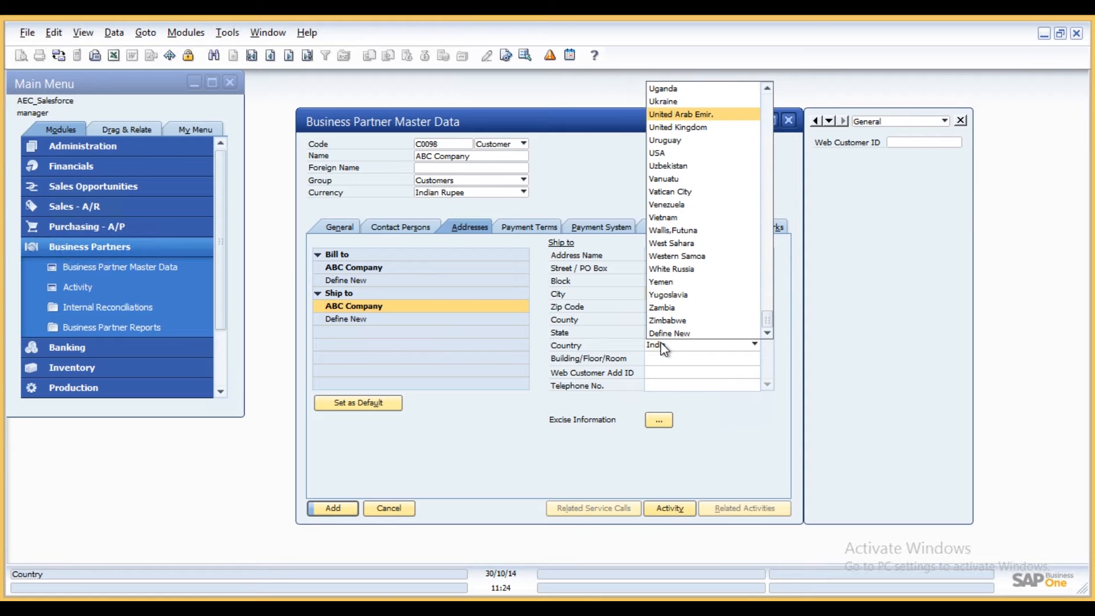
left_click(655, 154)
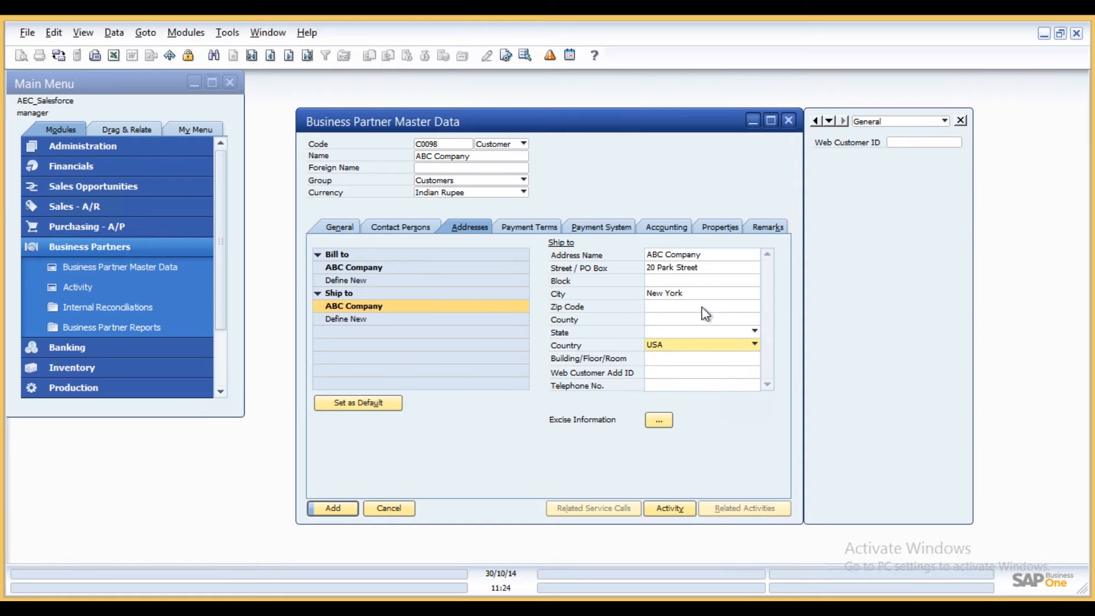
left_click(683, 333)
type("new y")
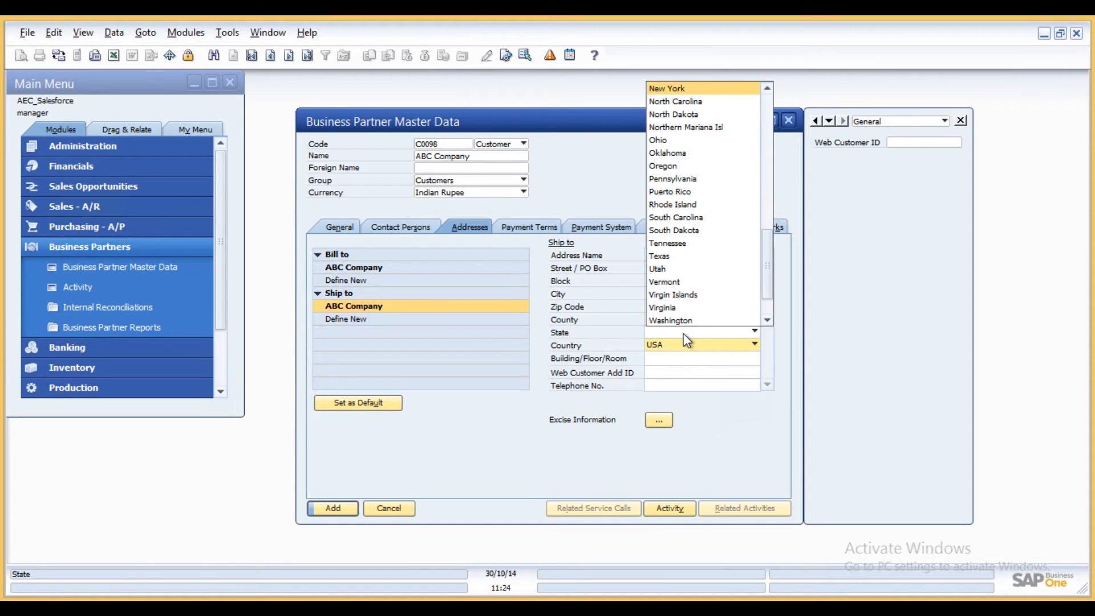
key("Return")
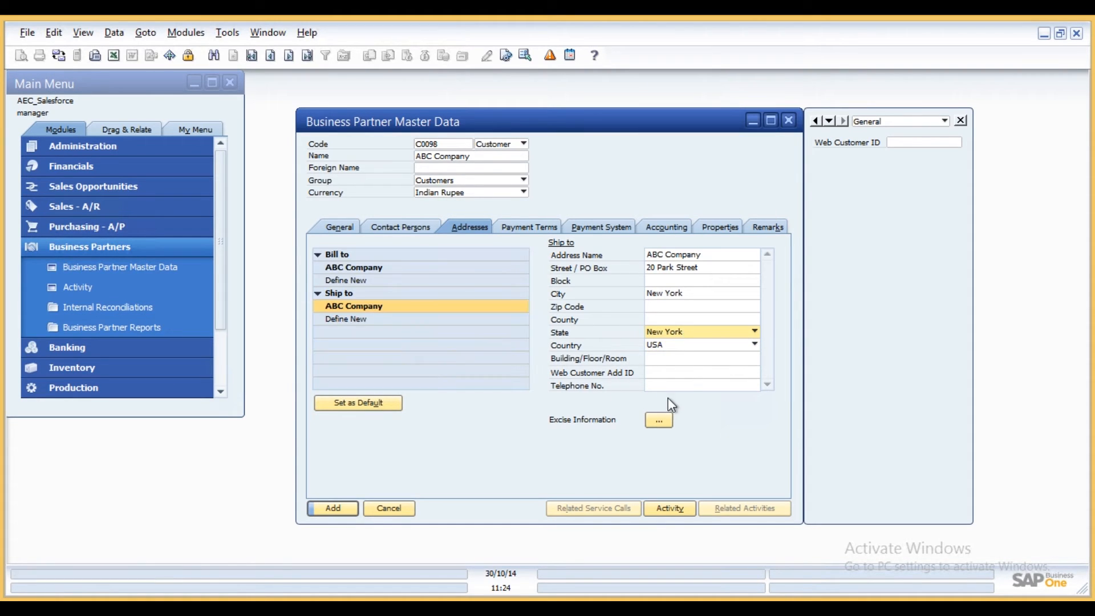
- Enter the ship-to address zip code 90987 and its telephone number
left_click(667, 307)
type("90987")
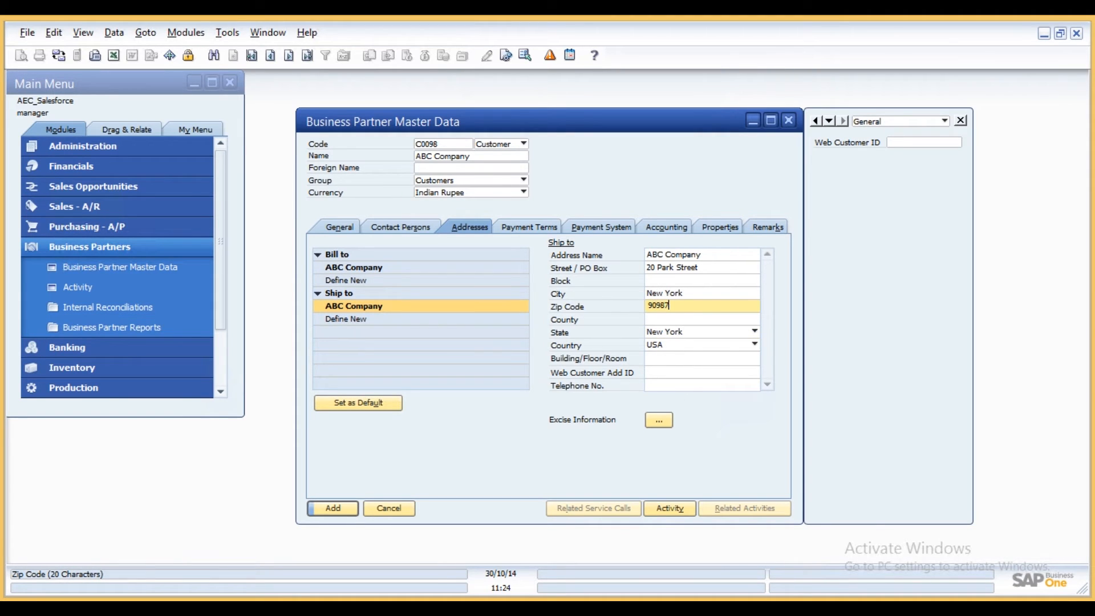
left_click(652, 386)
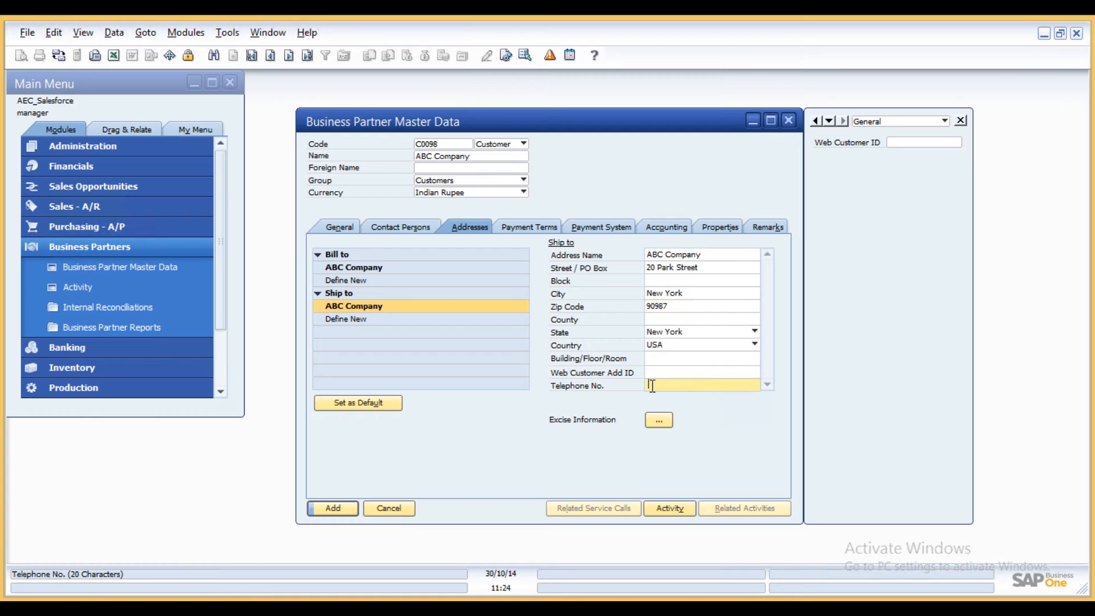
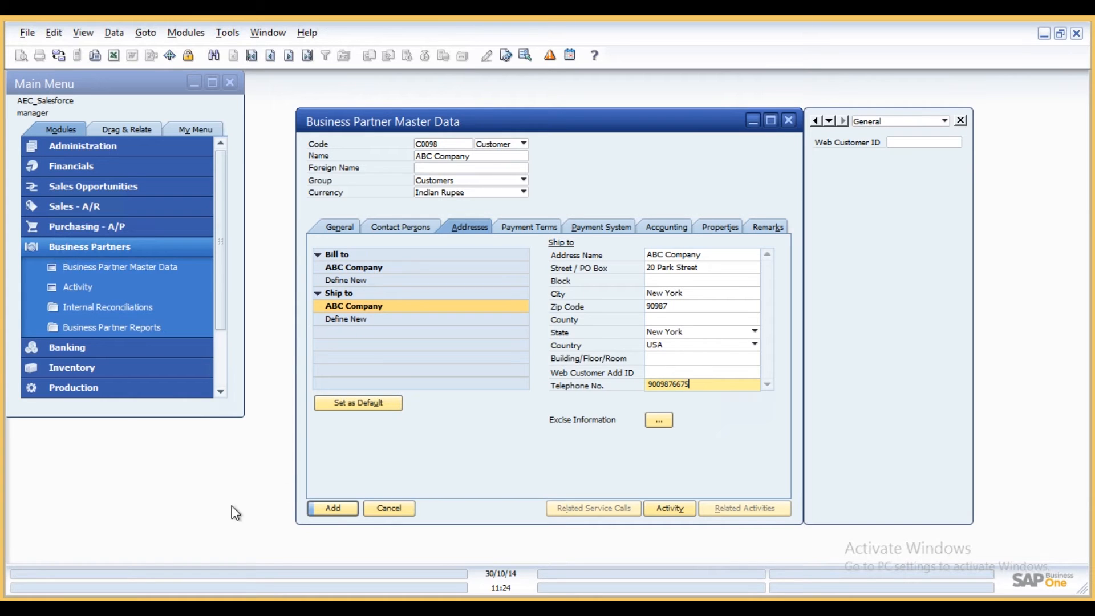
- Uncheck Subject to Withholding Tax in the accounting tax settings, add the business partner and close the form
left_click(340, 508)
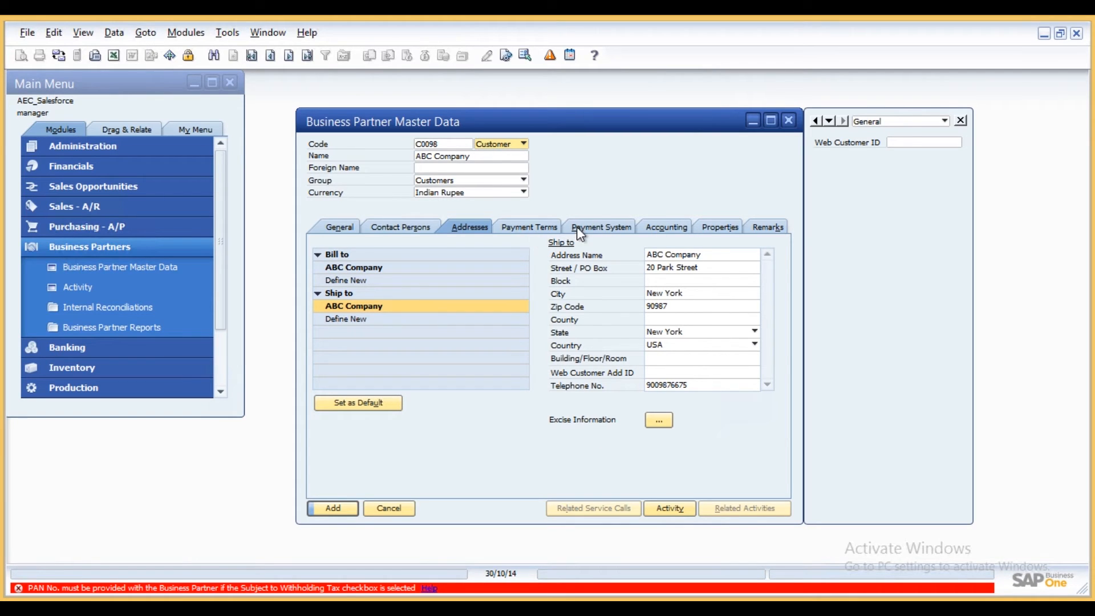
left_click(665, 228)
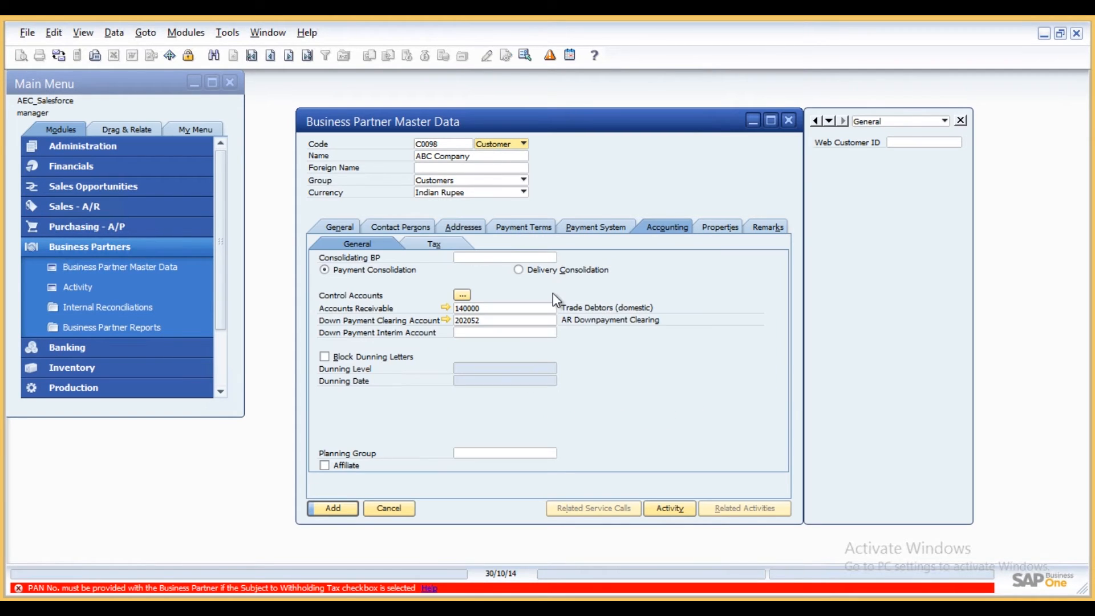
left_click(453, 247)
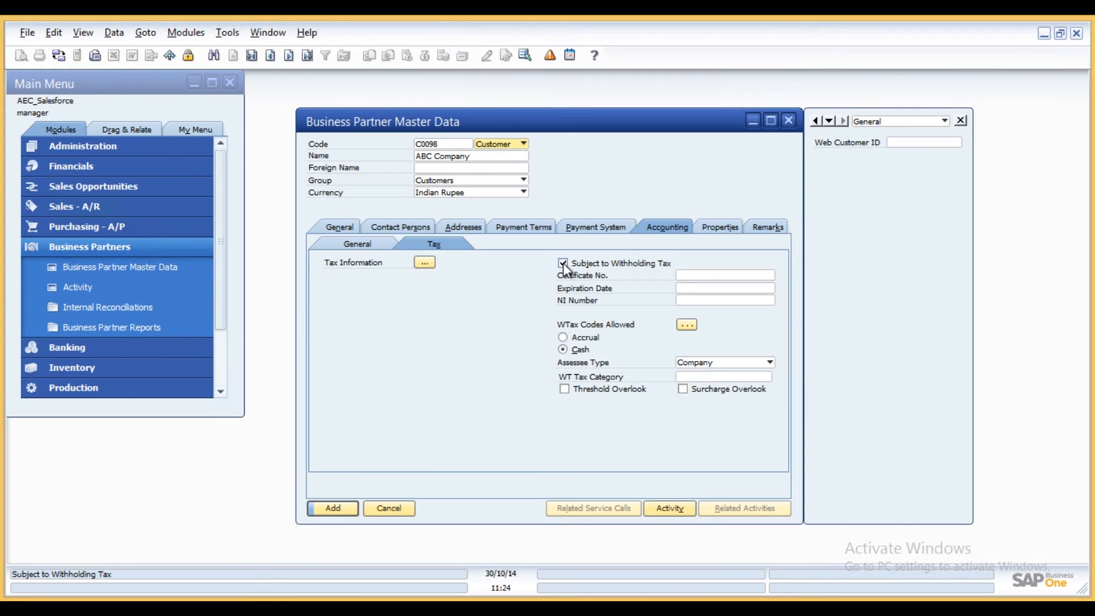
left_click(563, 263)
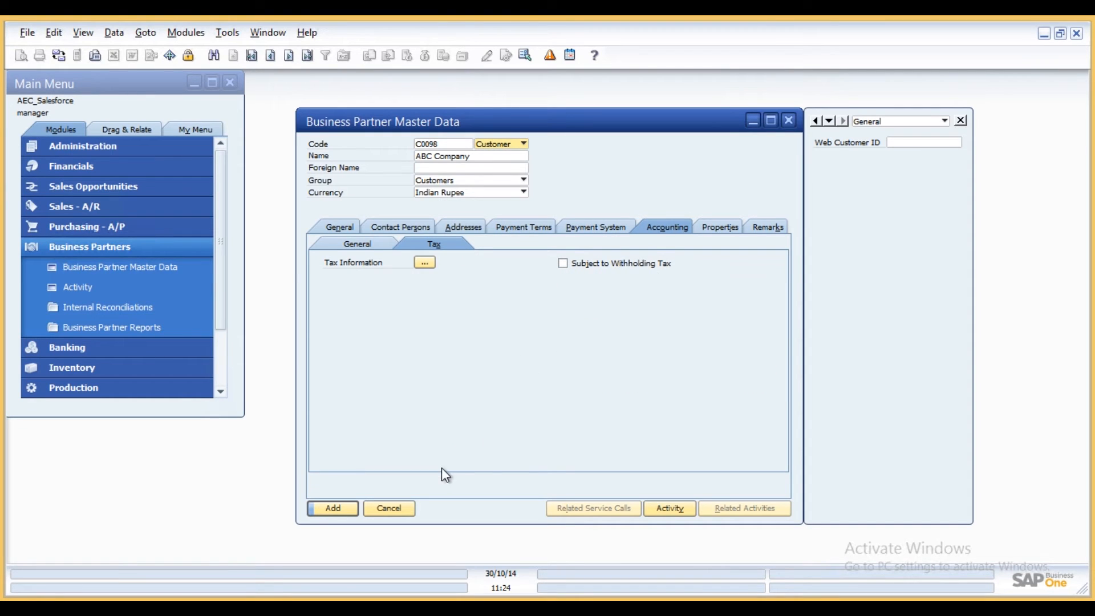
left_click(344, 508)
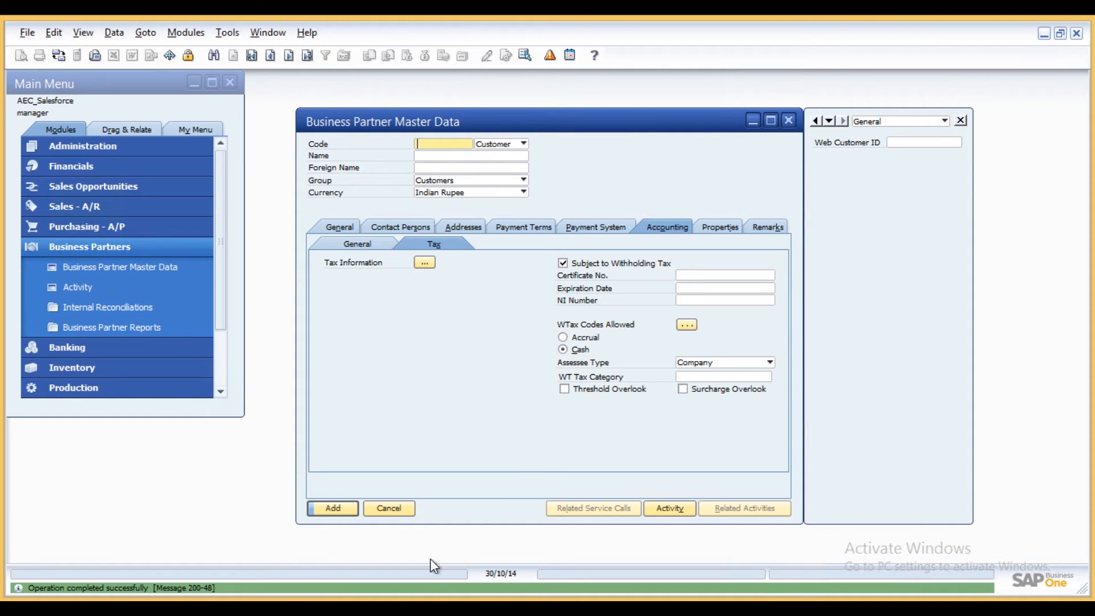
left_click(409, 510)
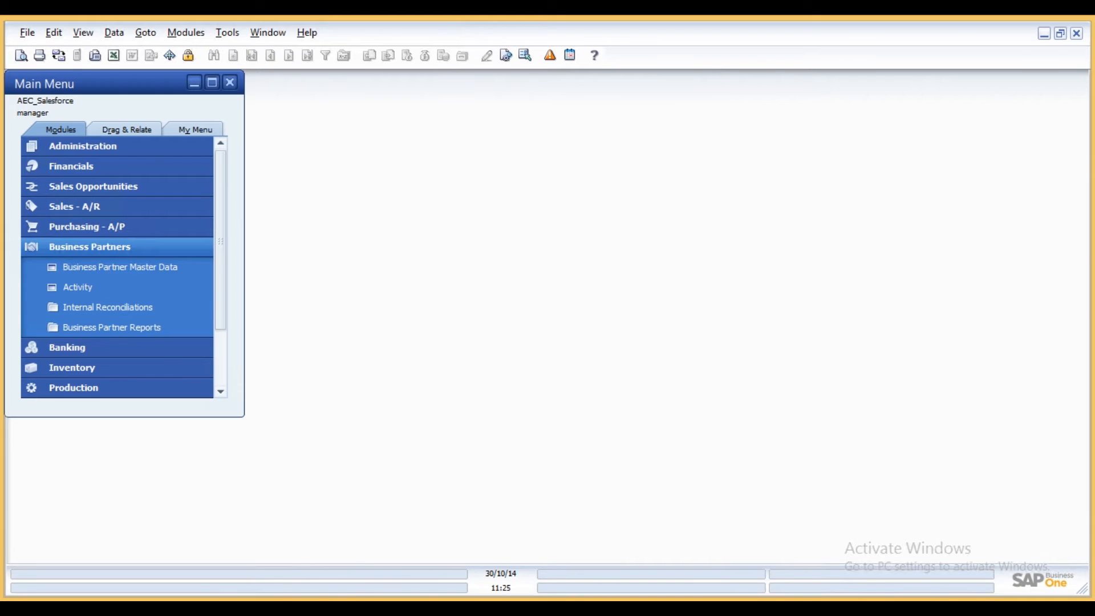
- In the APPSeCONNECT sync panel, set the SAP-to-Salesforce Add Account touch point to Manual and run it, then toggle Add Contact Person
key("alt+Tab")
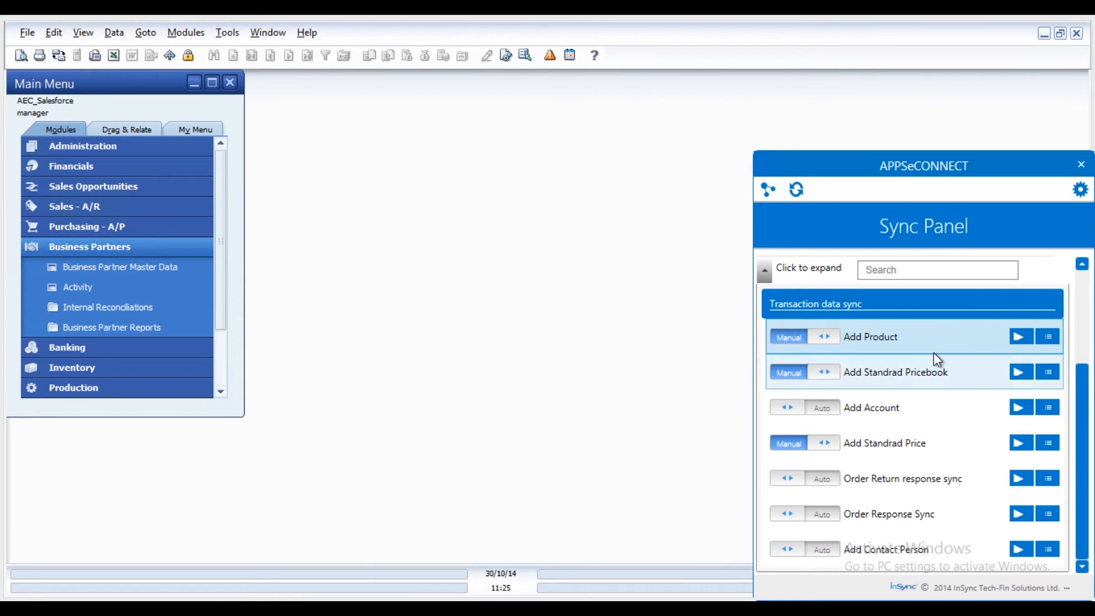
left_click(765, 271)
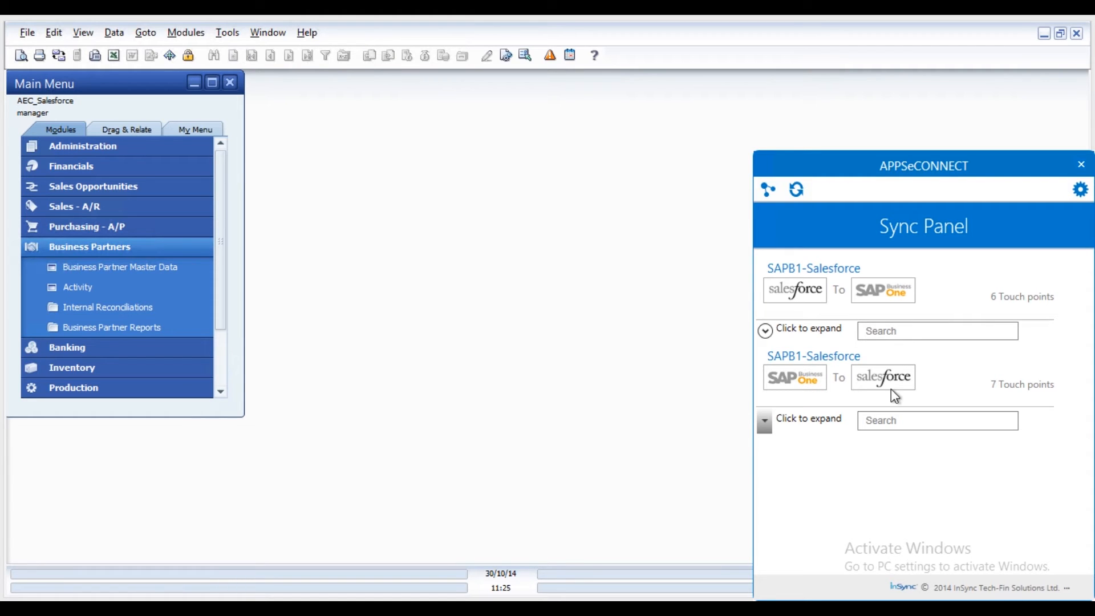
left_click(765, 424)
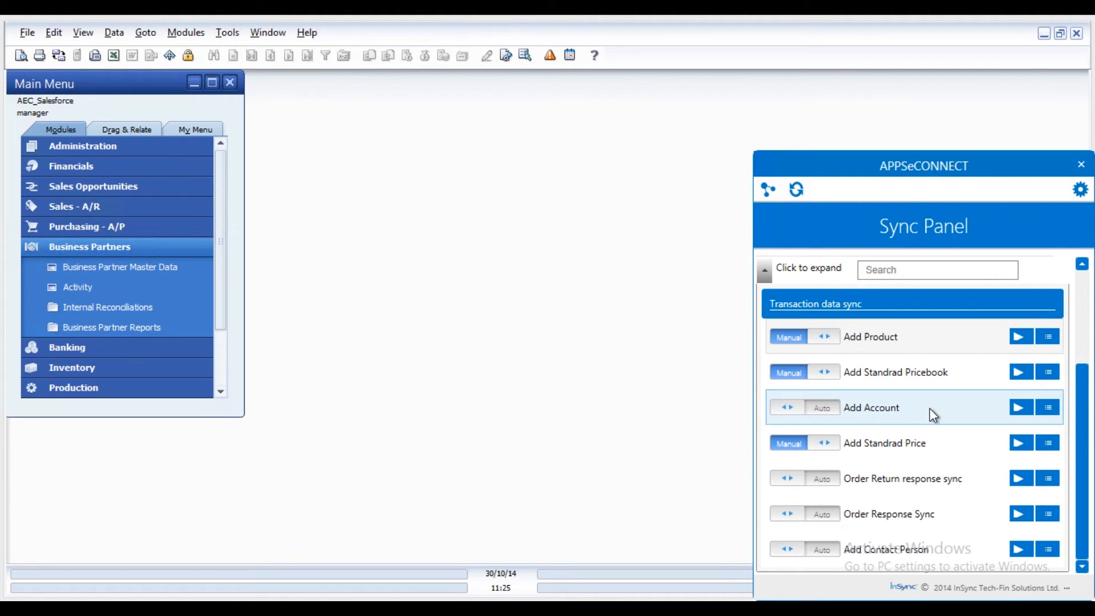
left_click(793, 410)
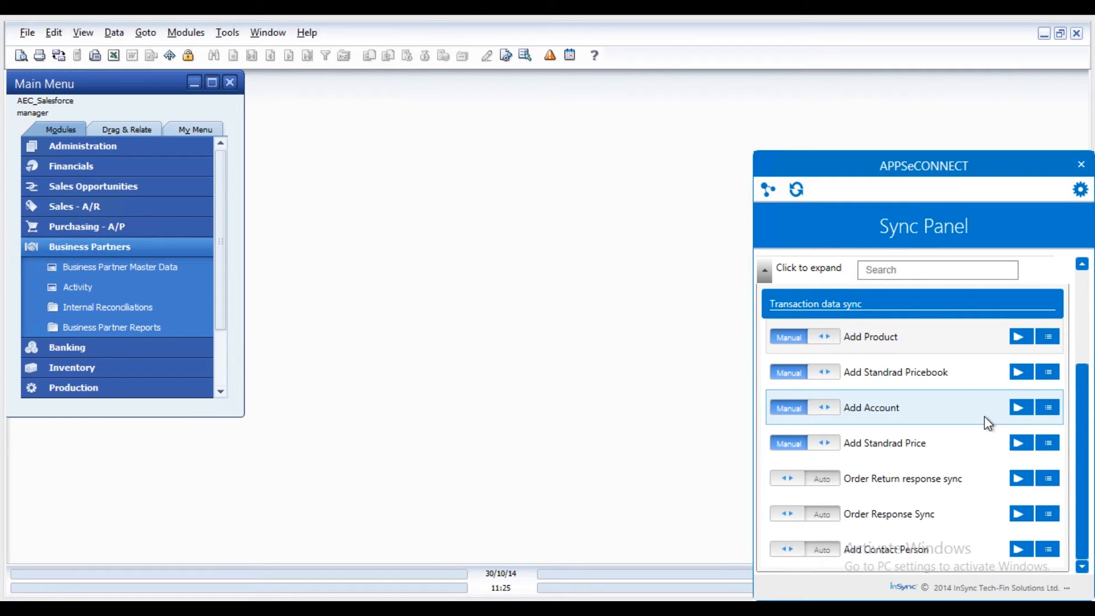
left_click(1018, 406)
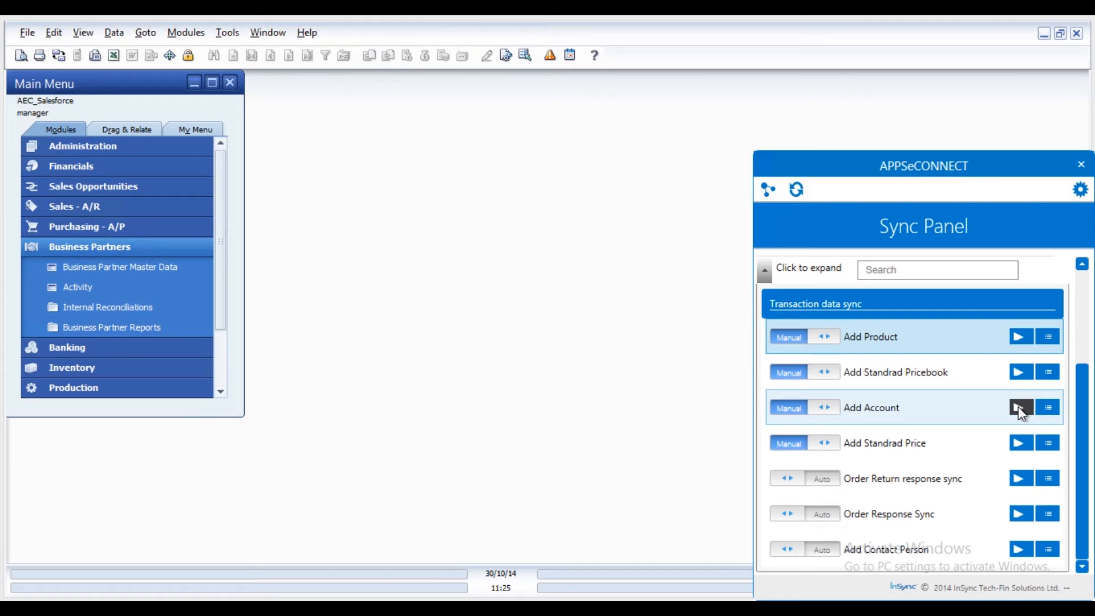
left_click(787, 550)
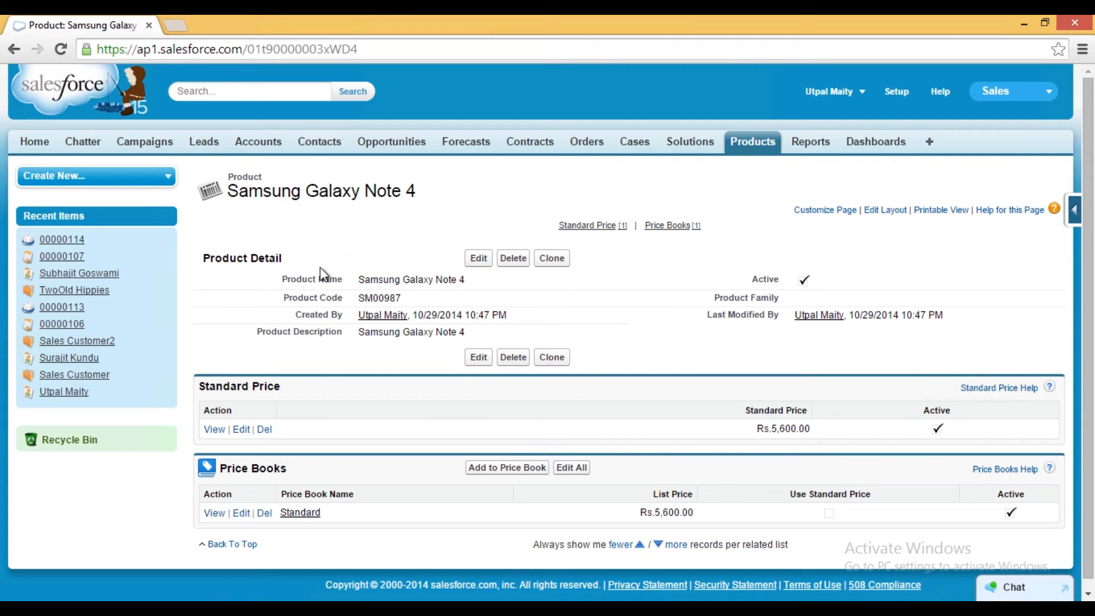
- Review the synced ABC Company account and its contact details in Salesforce
left_click(262, 144)
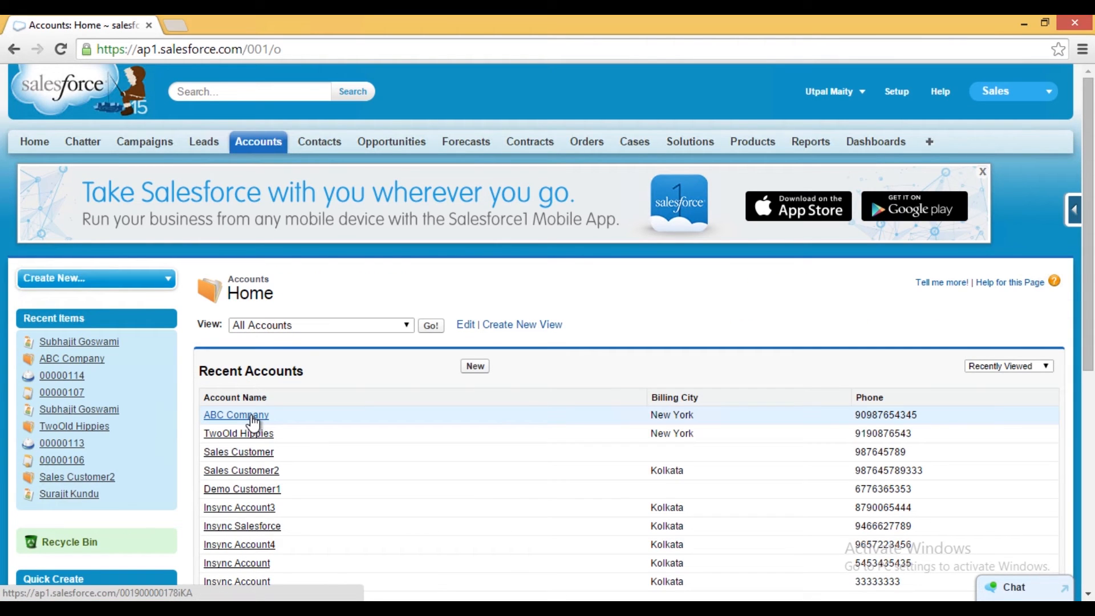
left_click(252, 418)
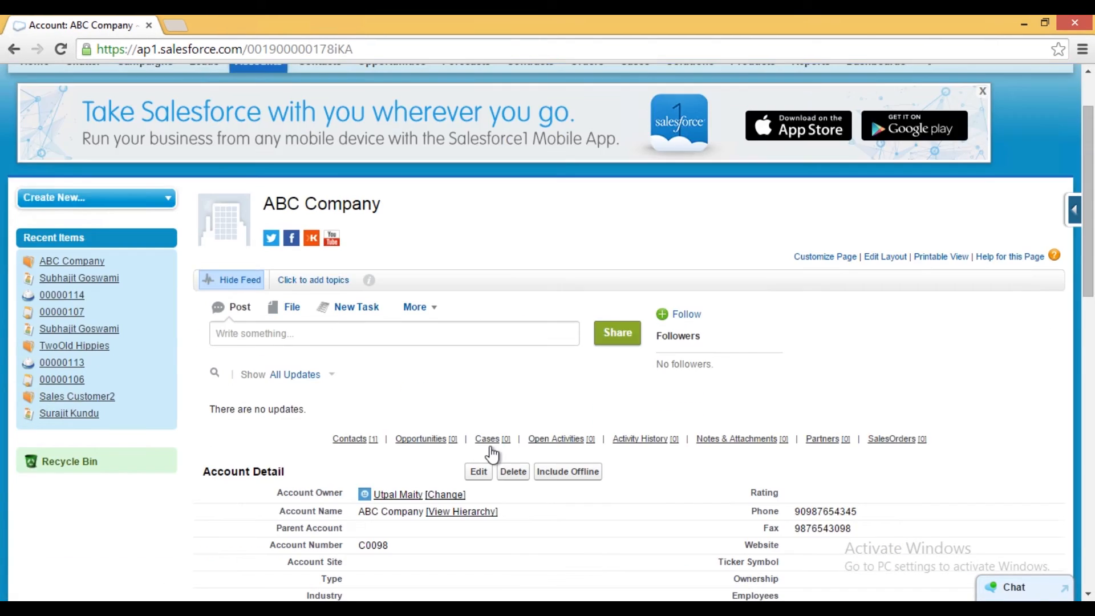
scroll(491, 446, "down", 1)
scroll(491, 454, "down", 2)
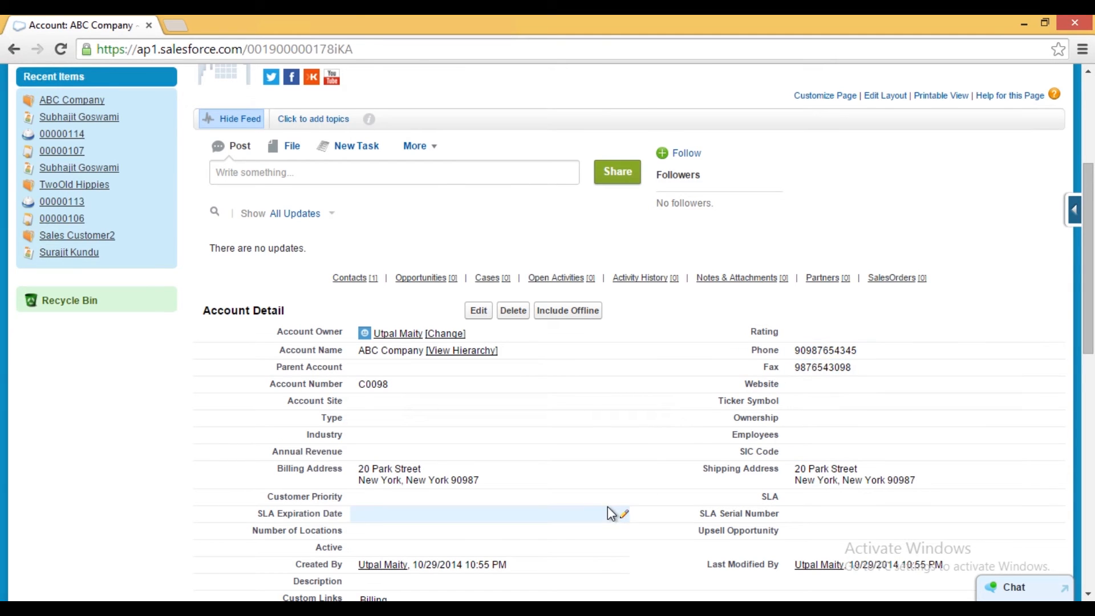
scroll(609, 511, "down", 4)
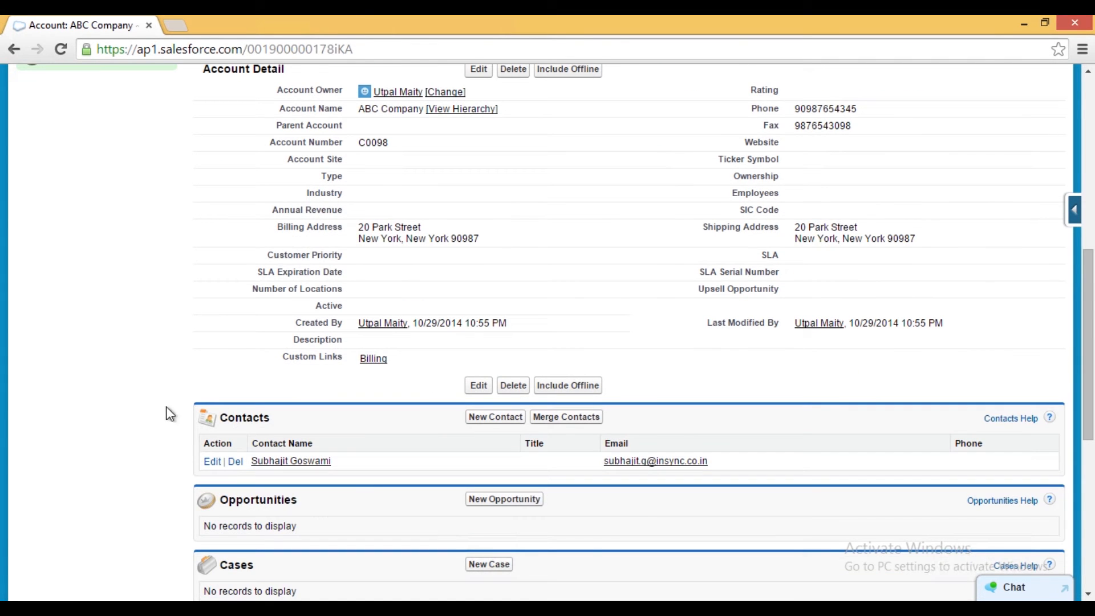
left_click(313, 469)
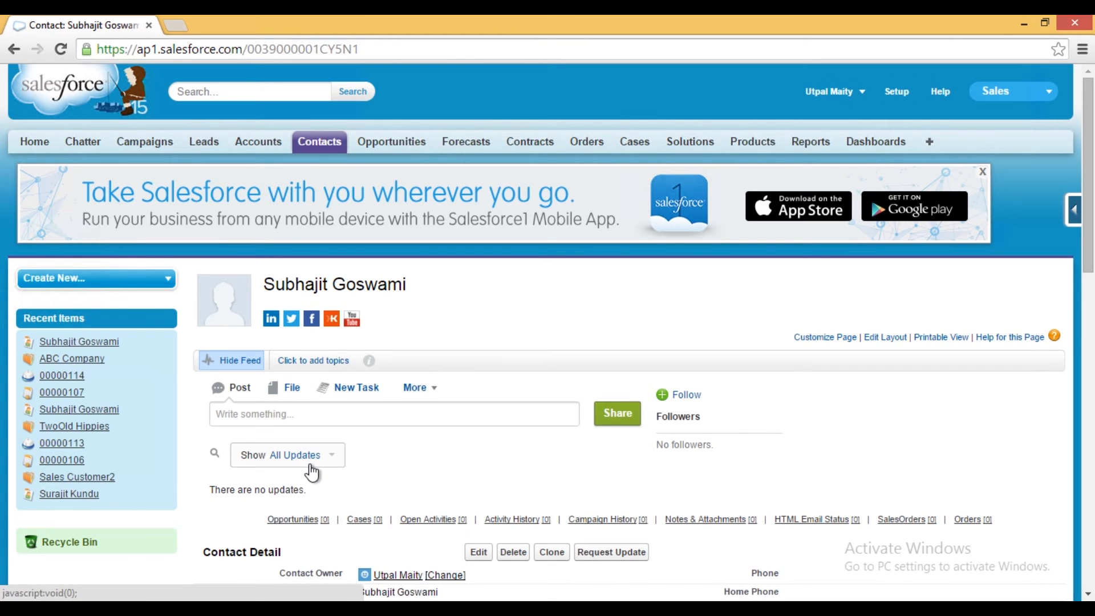
scroll(494, 485, "down", 4)
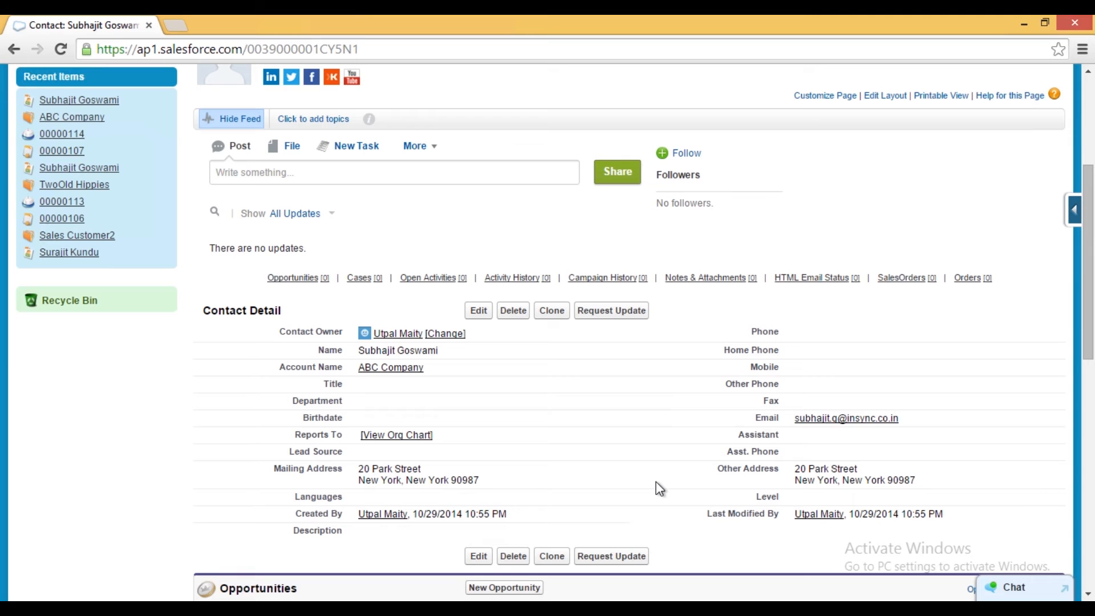
scroll(660, 489, "up", 4)
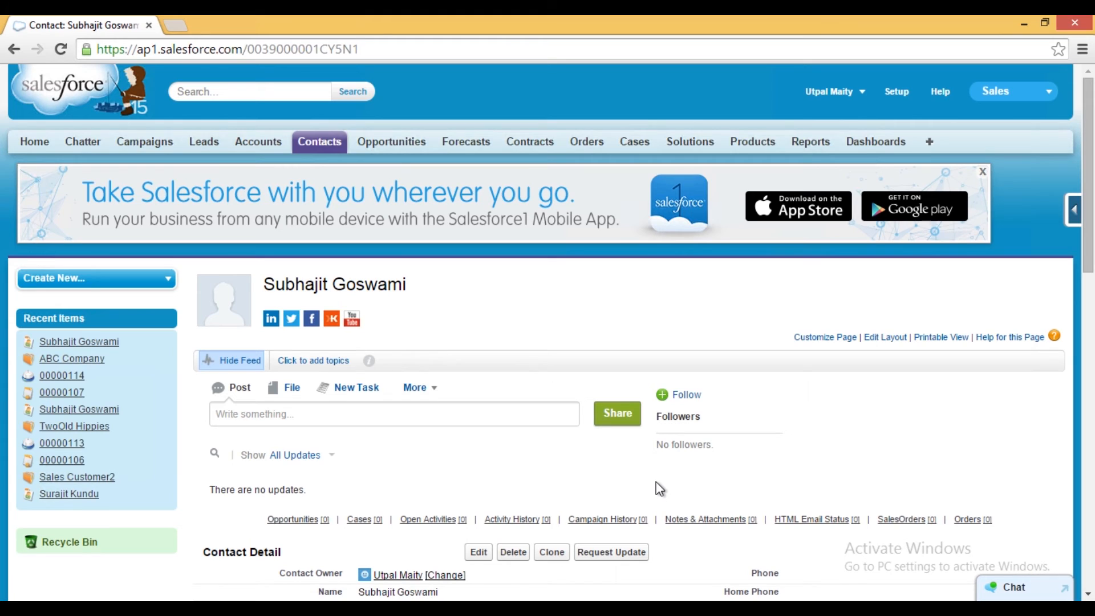
- Start a new contract and select ABC Company as its account through the lookup
left_click(531, 143)
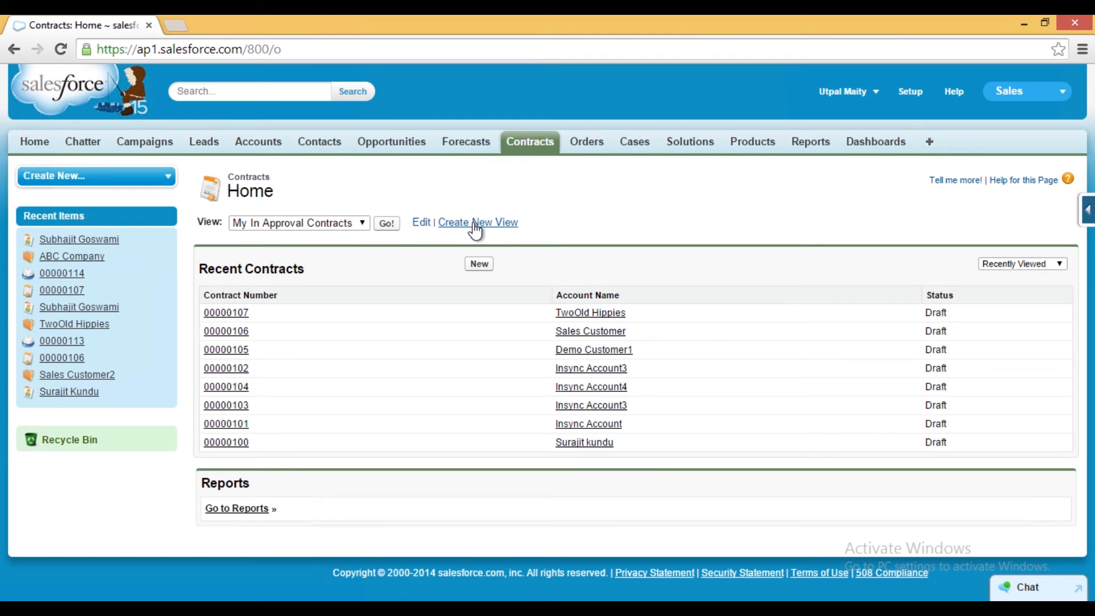
left_click(479, 267)
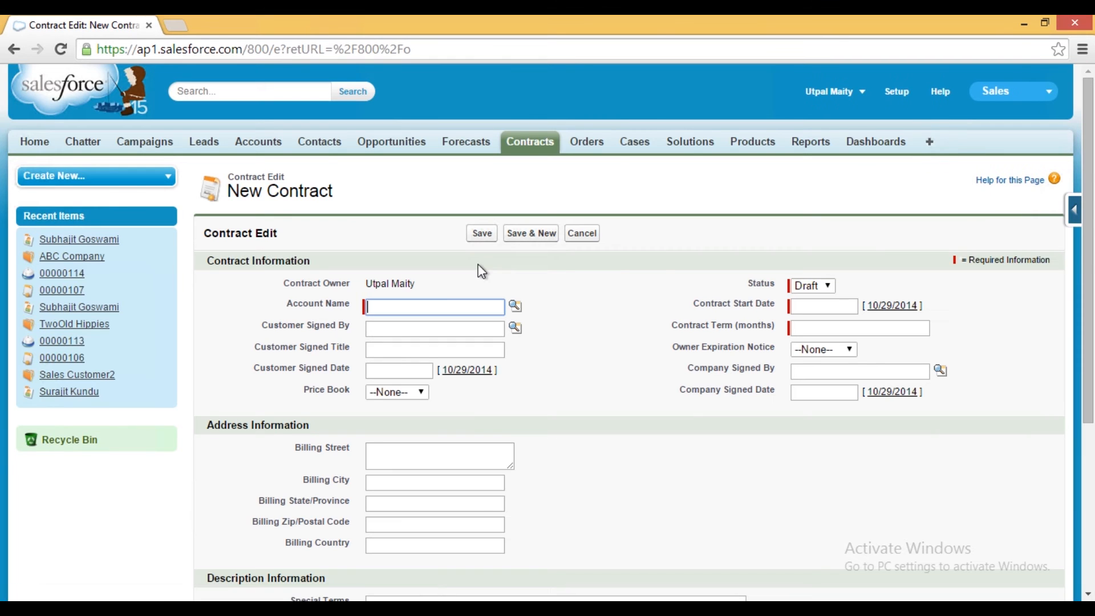
left_click(515, 305)
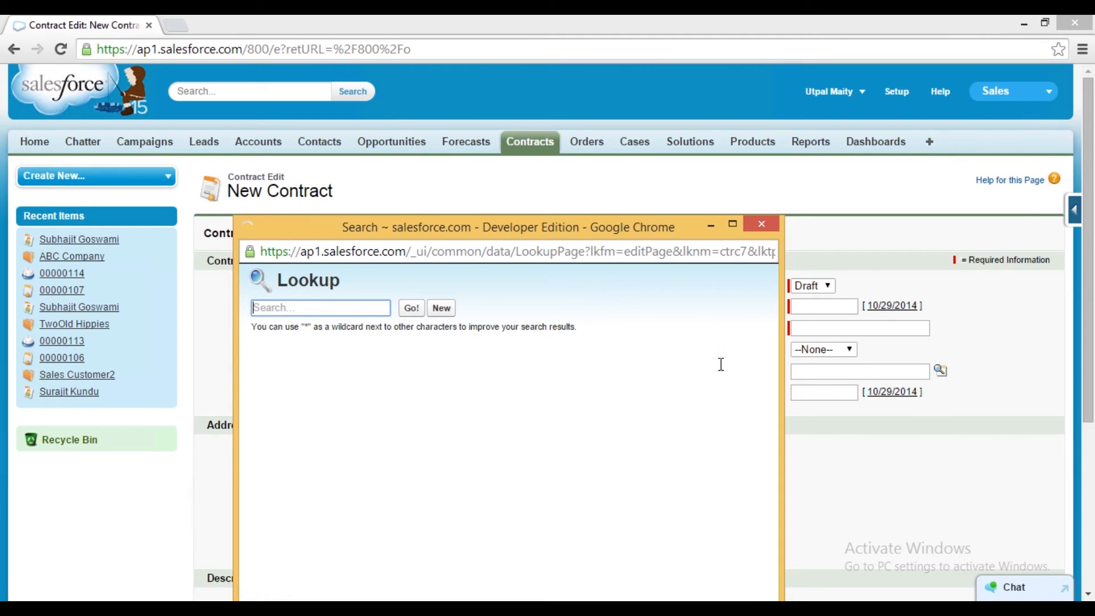
mouse_move(772, 403)
left_mouse_down()
mouse_move(776, 505)
mouse_move(762, 396)
left_mouse_up()
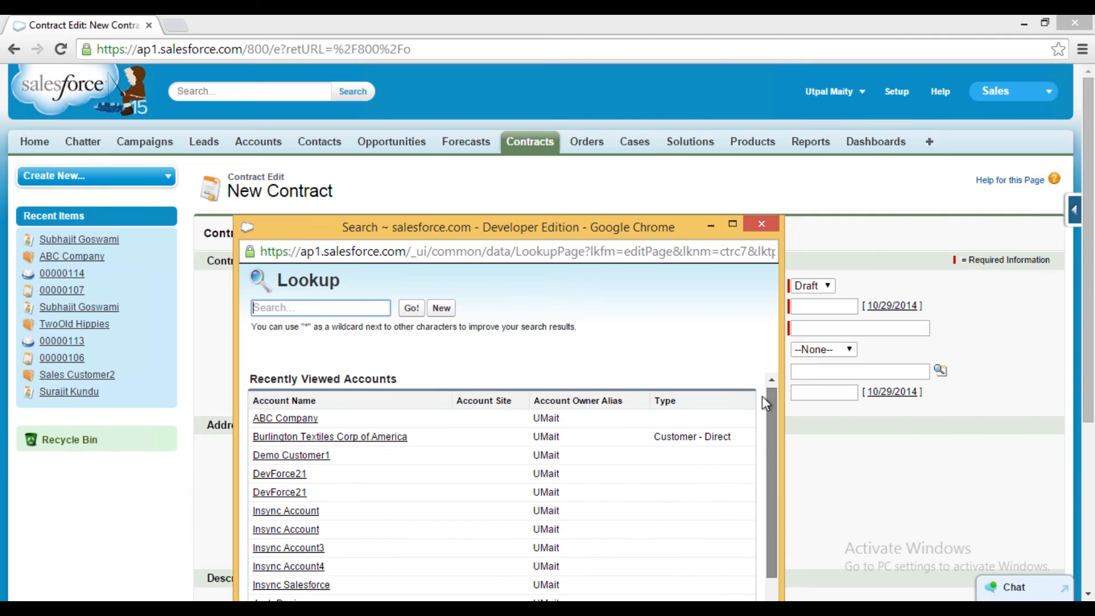
left_click(280, 425)
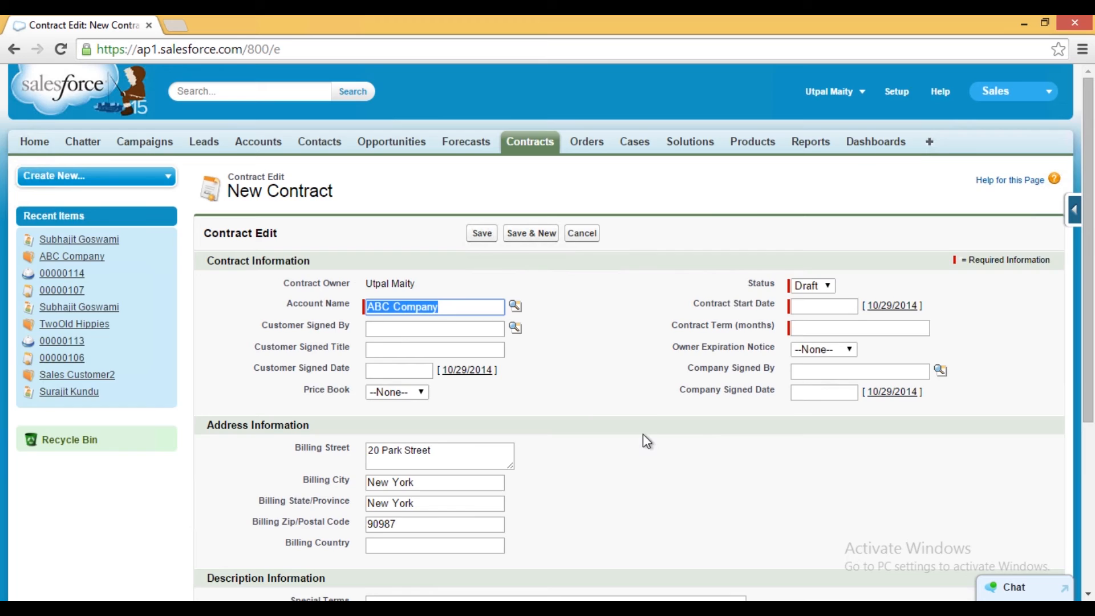
- Set the contract start date to 10/29/2014 and the owner expiration notice to 90 Days
scroll(632, 423, "down", 3)
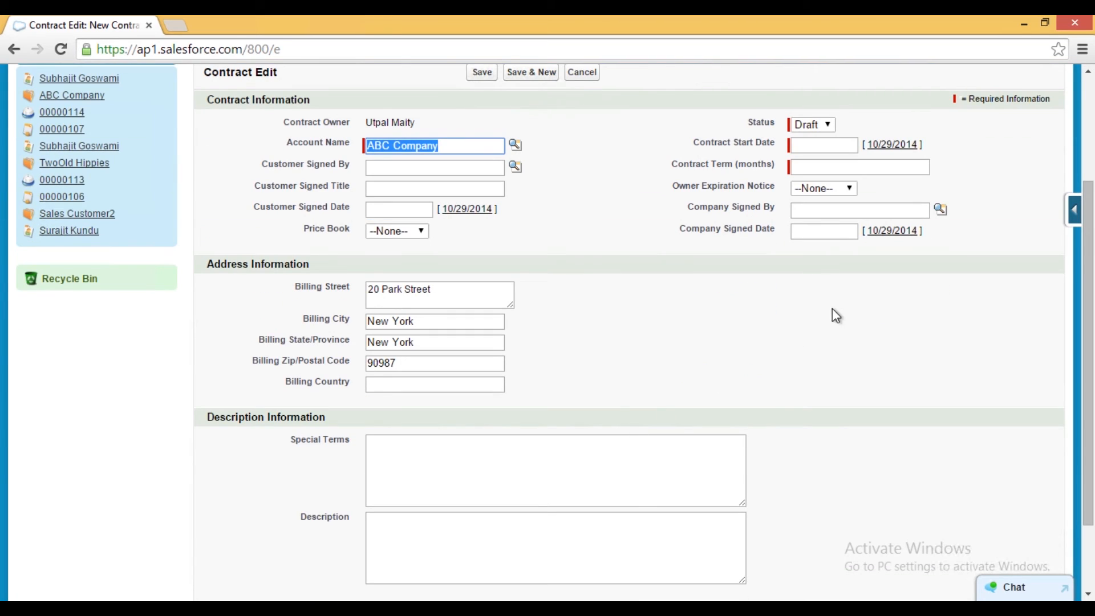
left_click(890, 146)
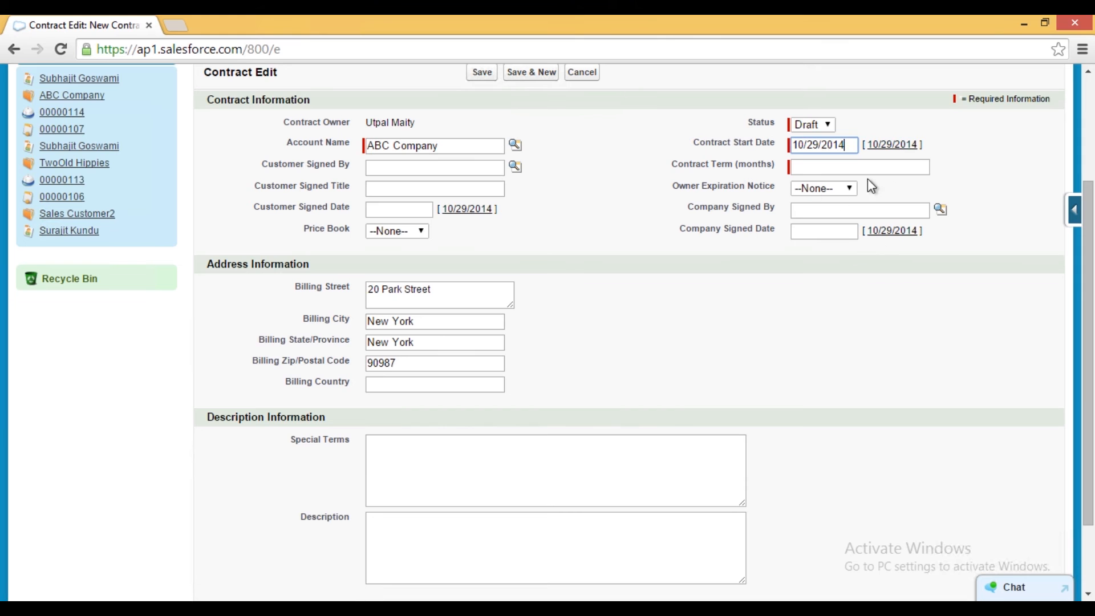
left_click(838, 168)
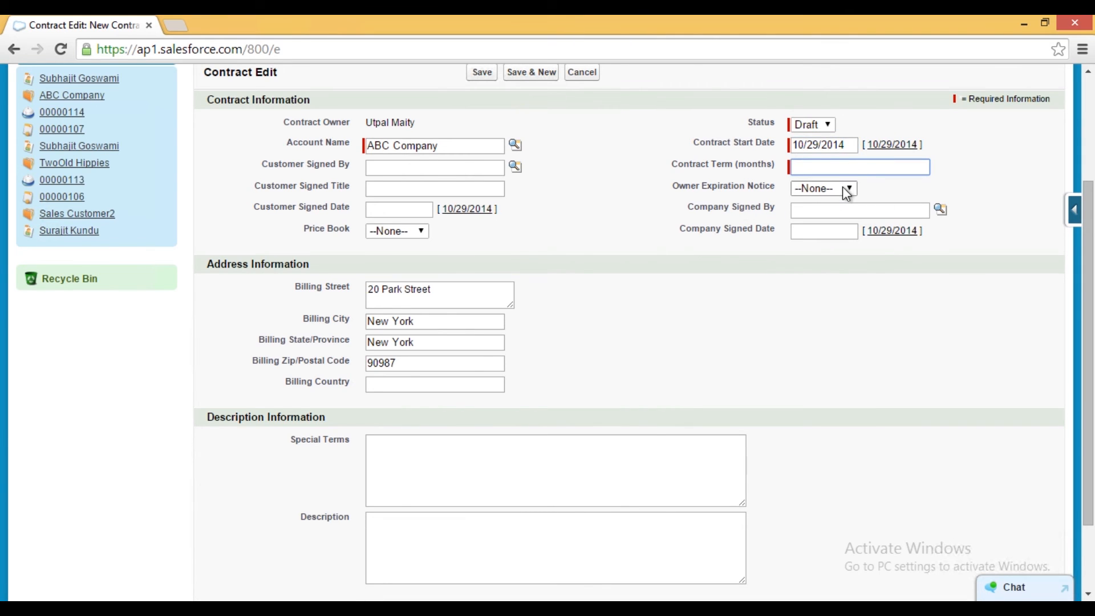
left_click(844, 188)
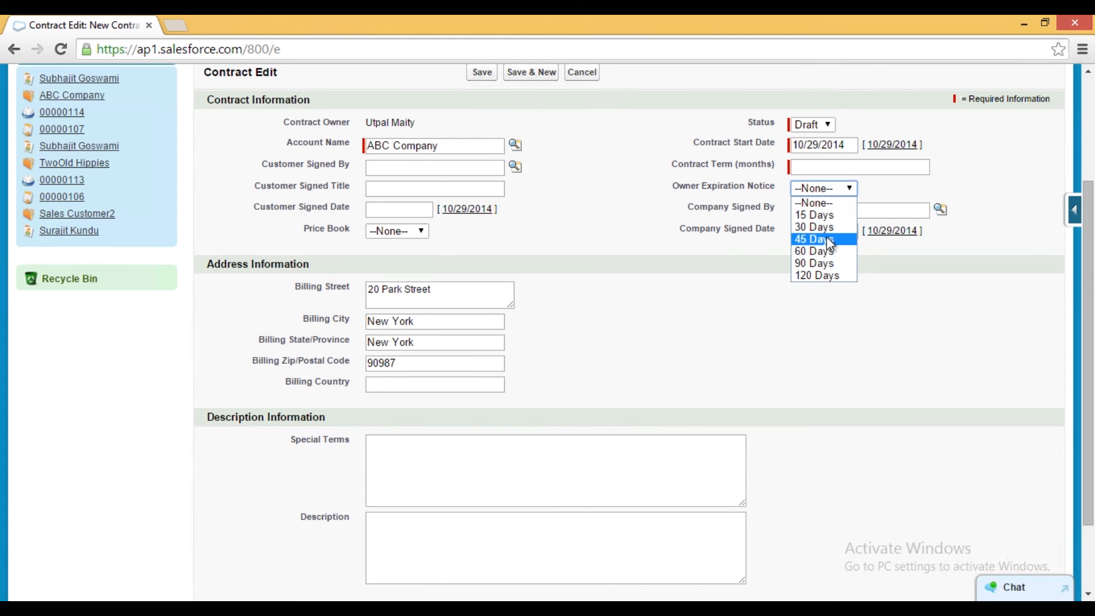
left_click(912, 167)
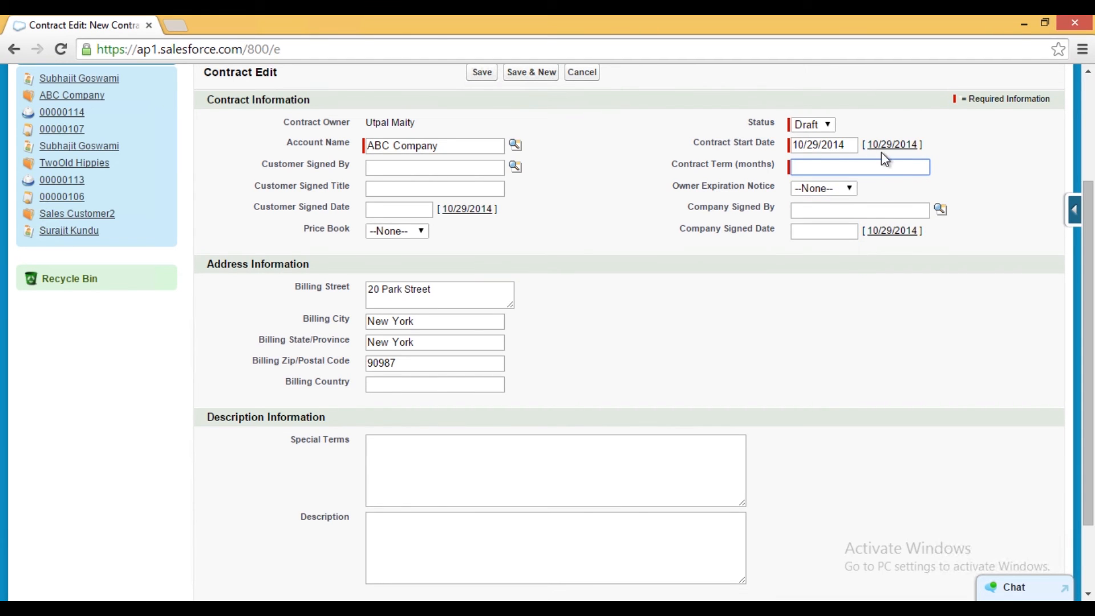
left_click(851, 190)
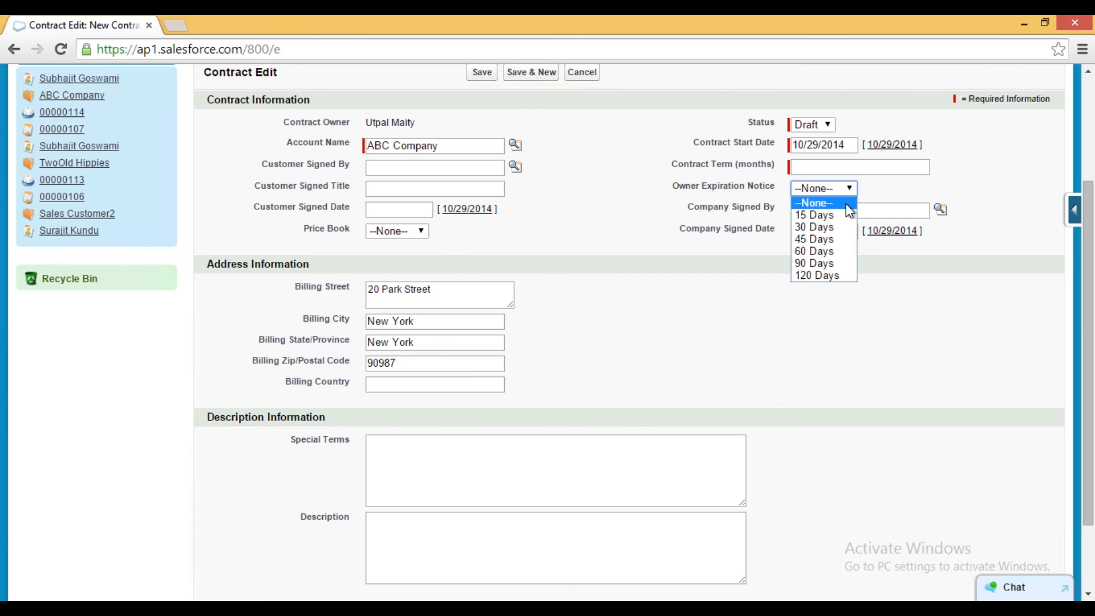
left_click(825, 266)
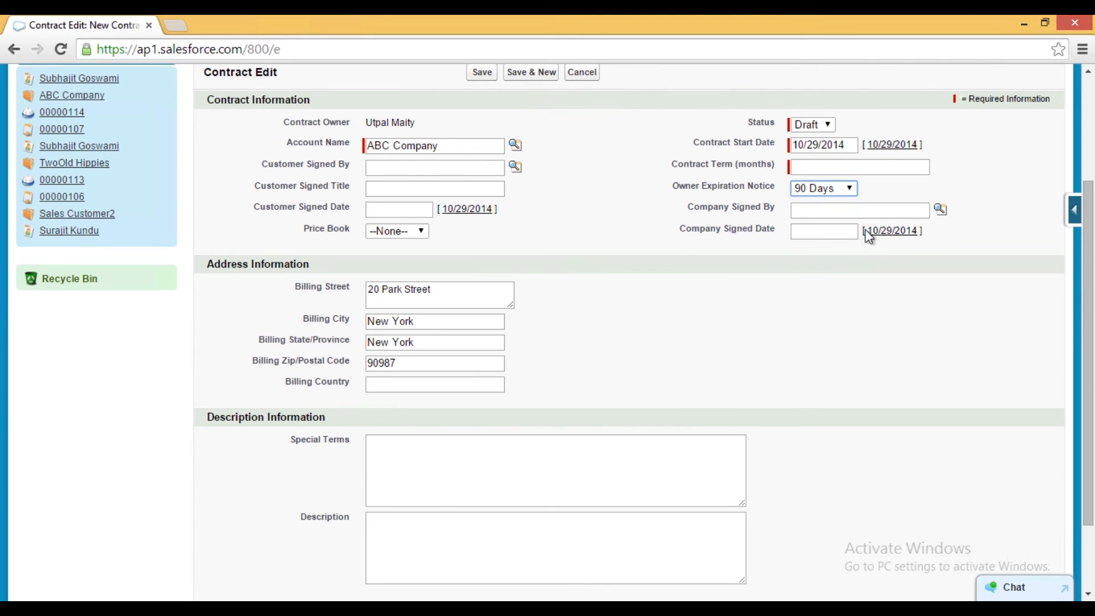
- Set the contract term to 3 months and save the contract
left_click(904, 169)
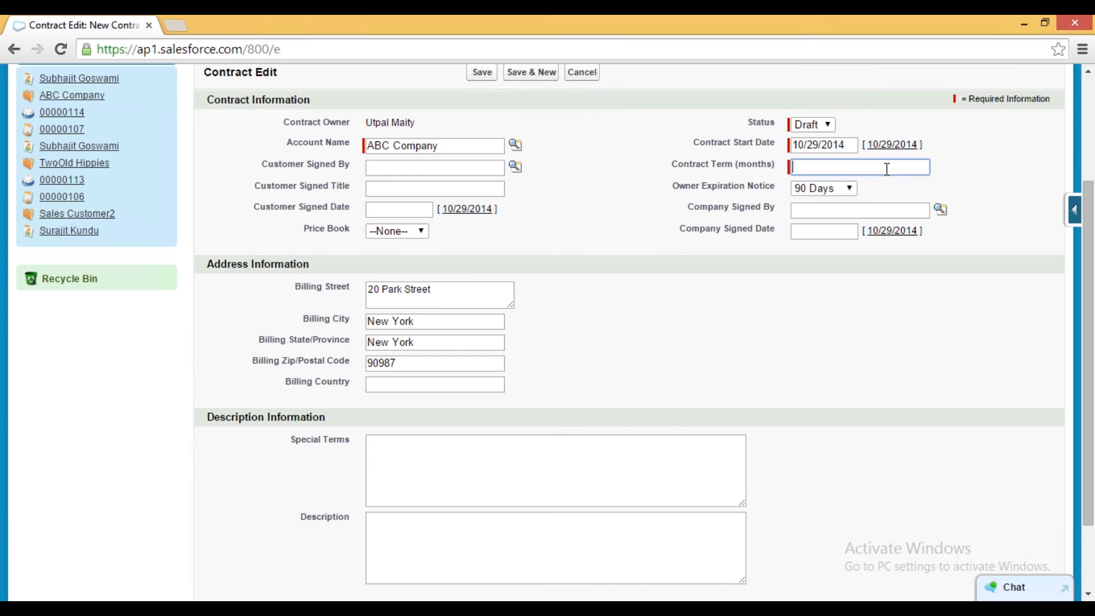
type("3")
scroll(539, 371, "down", 2)
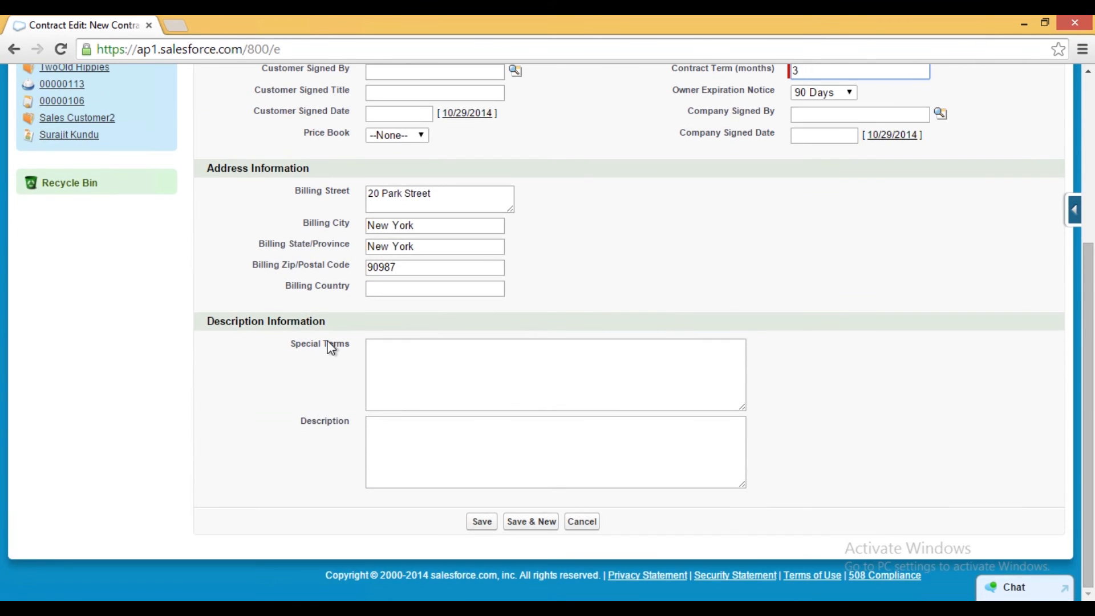
scroll(329, 344, "up", 3)
scroll(377, 373, "down", 3)
scroll(448, 436, "up", 3)
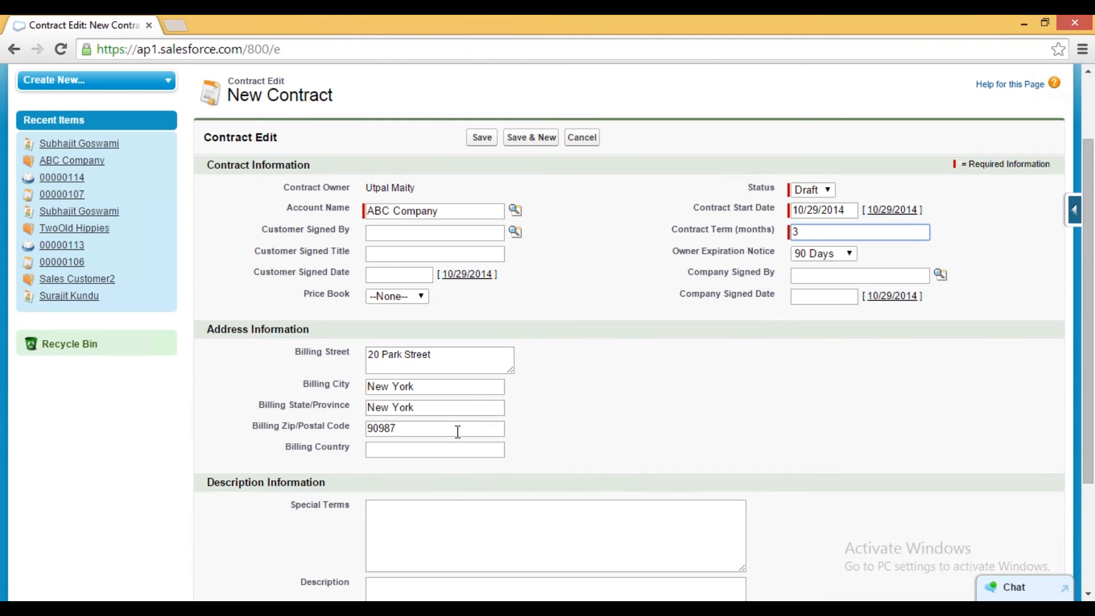
left_click(479, 138)
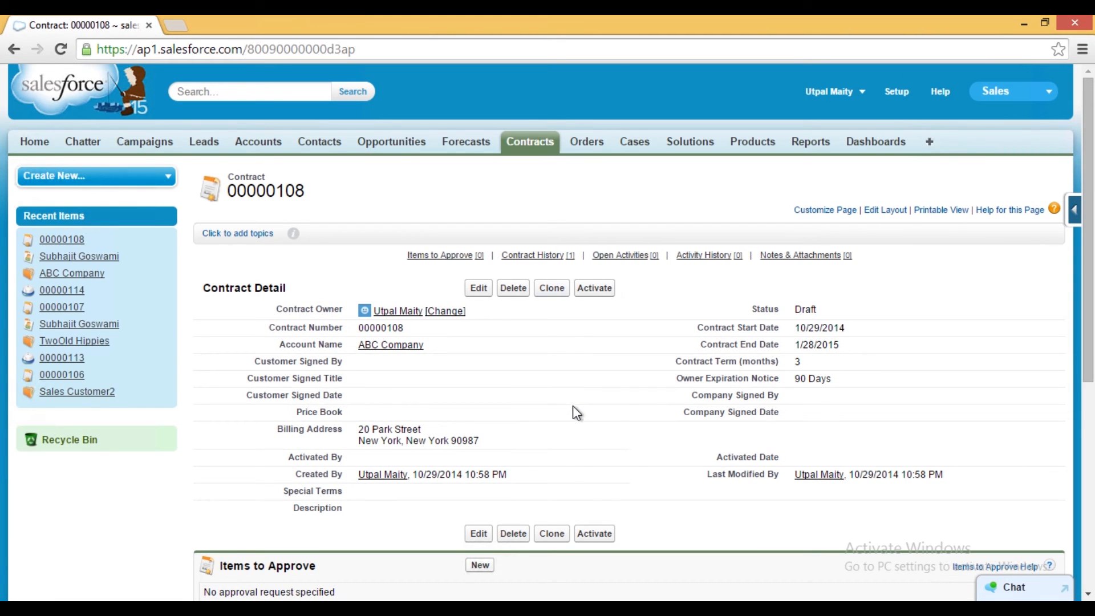
- Start a new order and set its start date to 10/29/2014
scroll(629, 381, "down", 1)
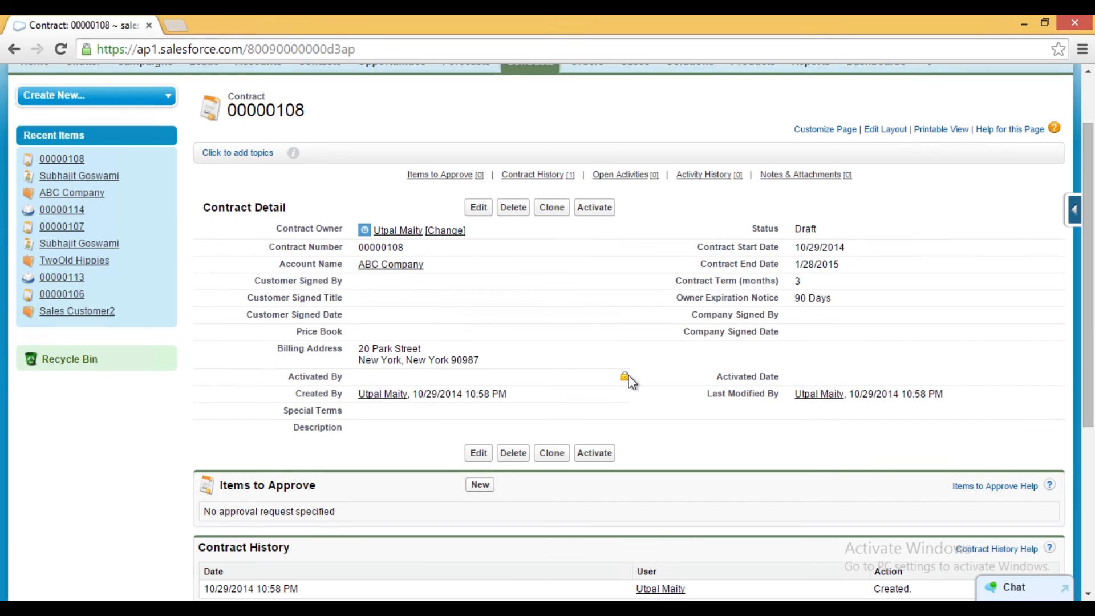
scroll(630, 381, "up", 1)
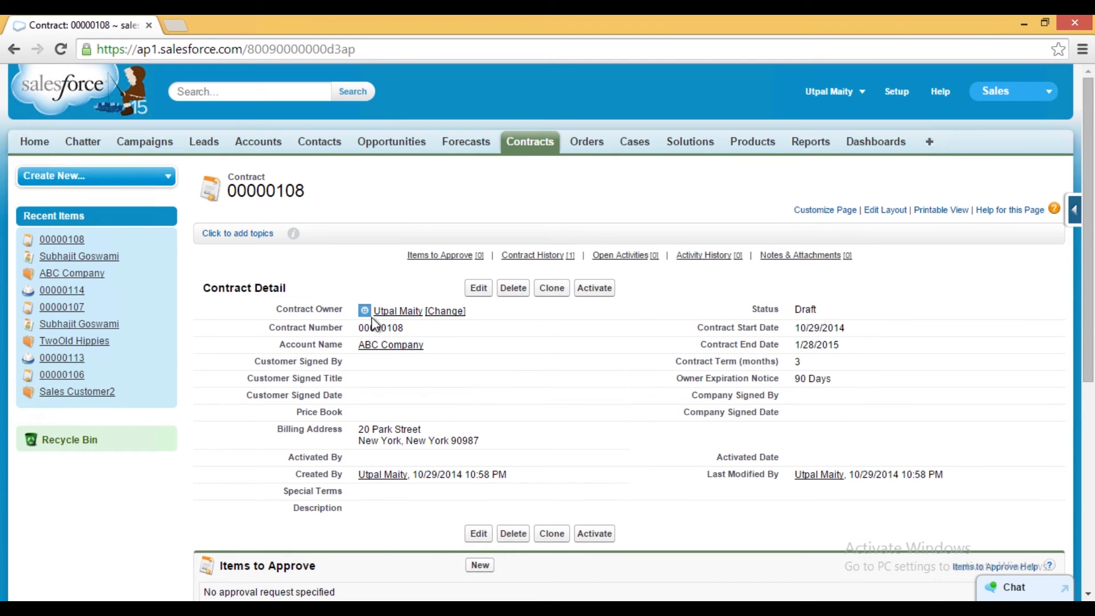
left_click(590, 146)
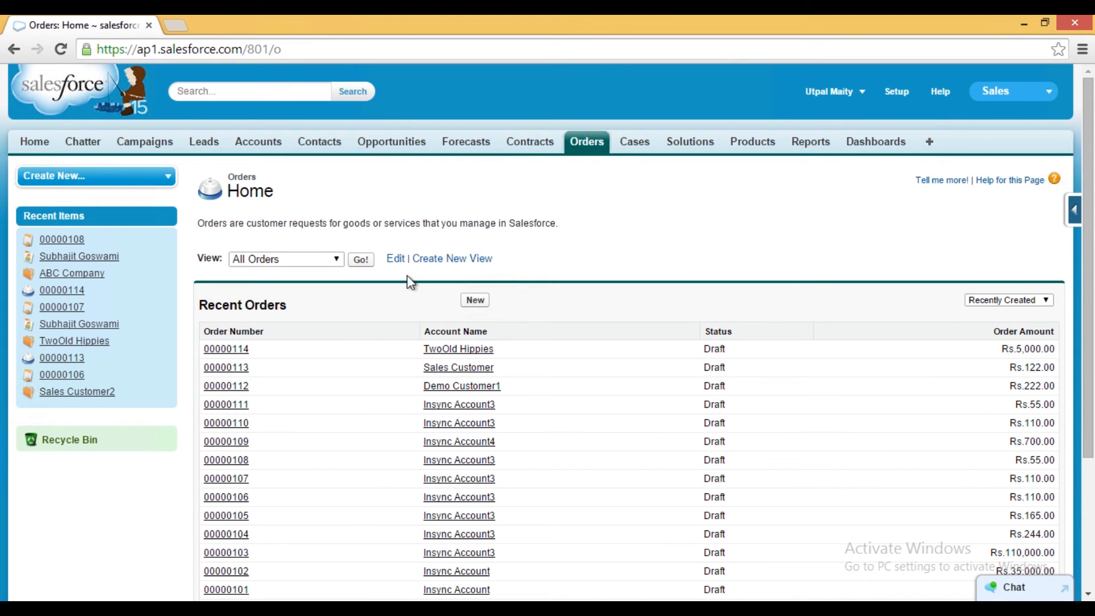
left_click(474, 299)
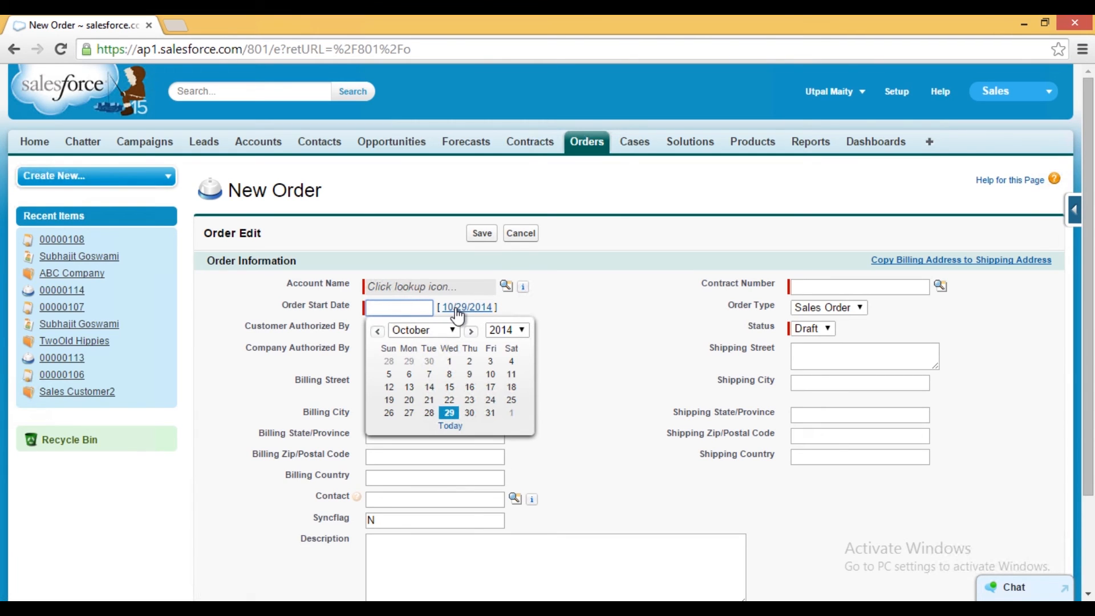
left_click(458, 311)
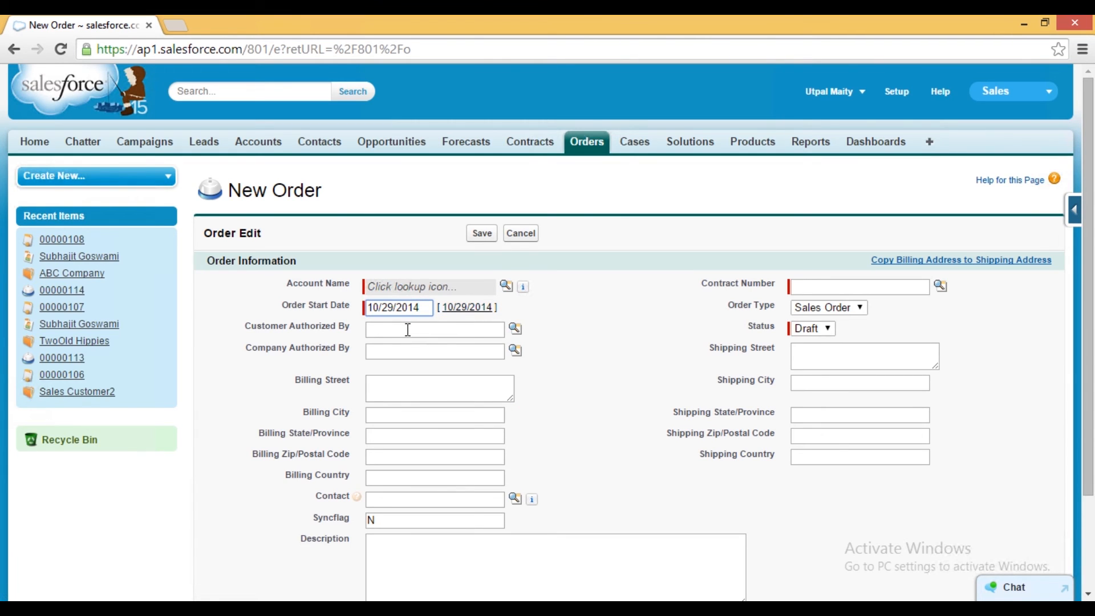
- Select contract 00000108 and account ABC Company for the order through their lookups
left_click(940, 286)
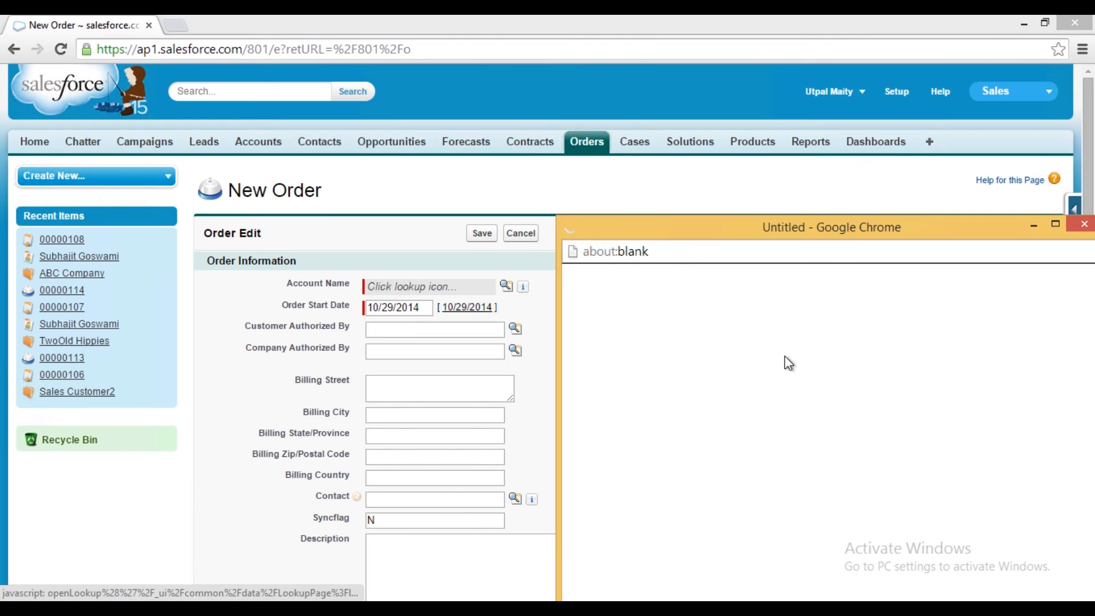
left_click_drag(861, 242, 587, 71)
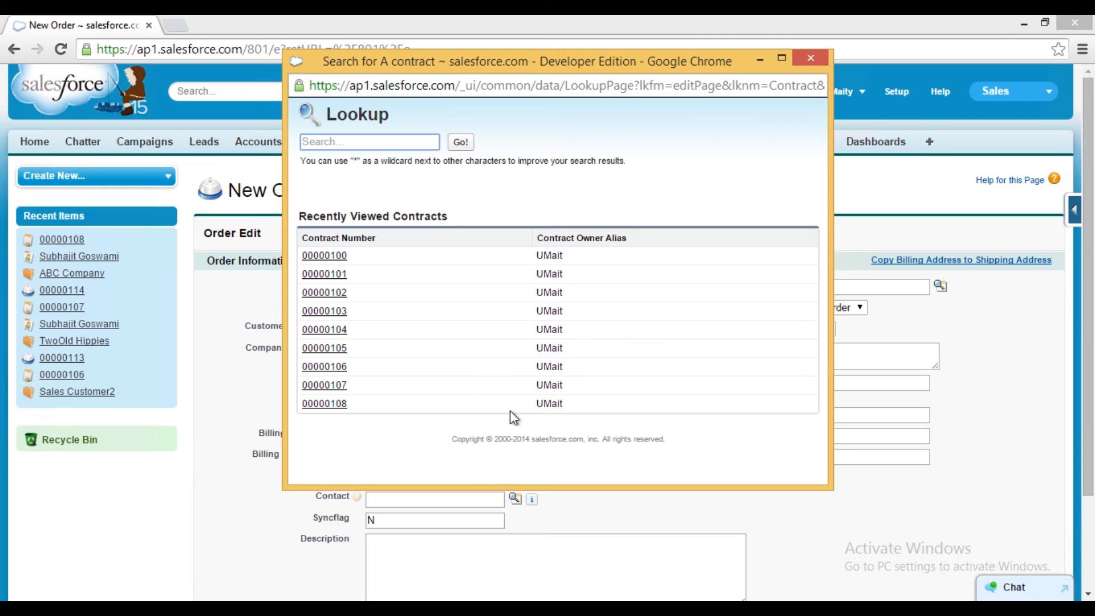
left_click(326, 403)
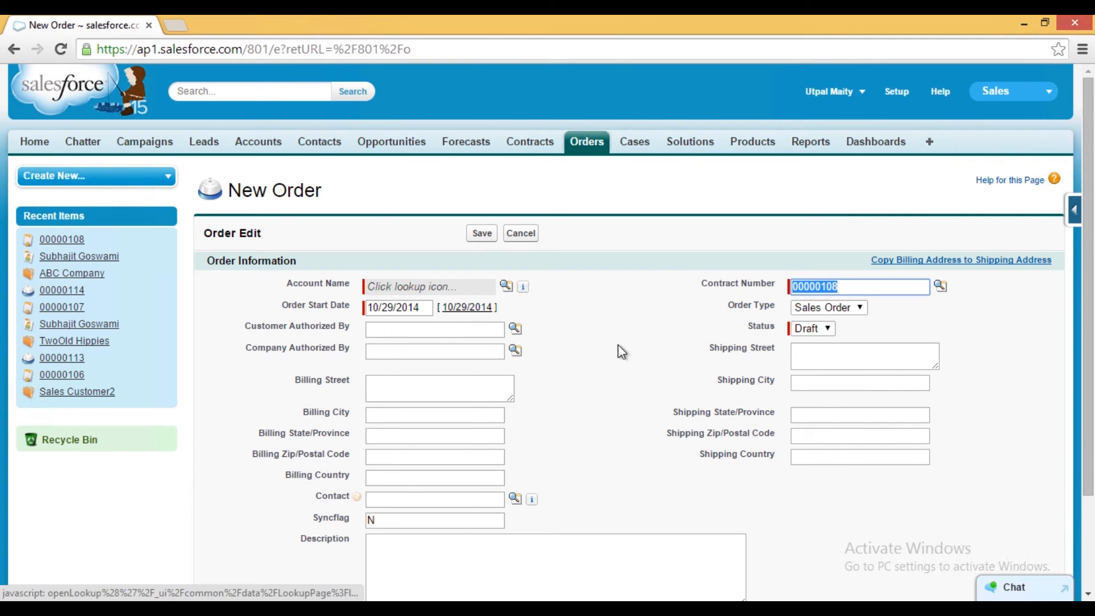
left_click(507, 287)
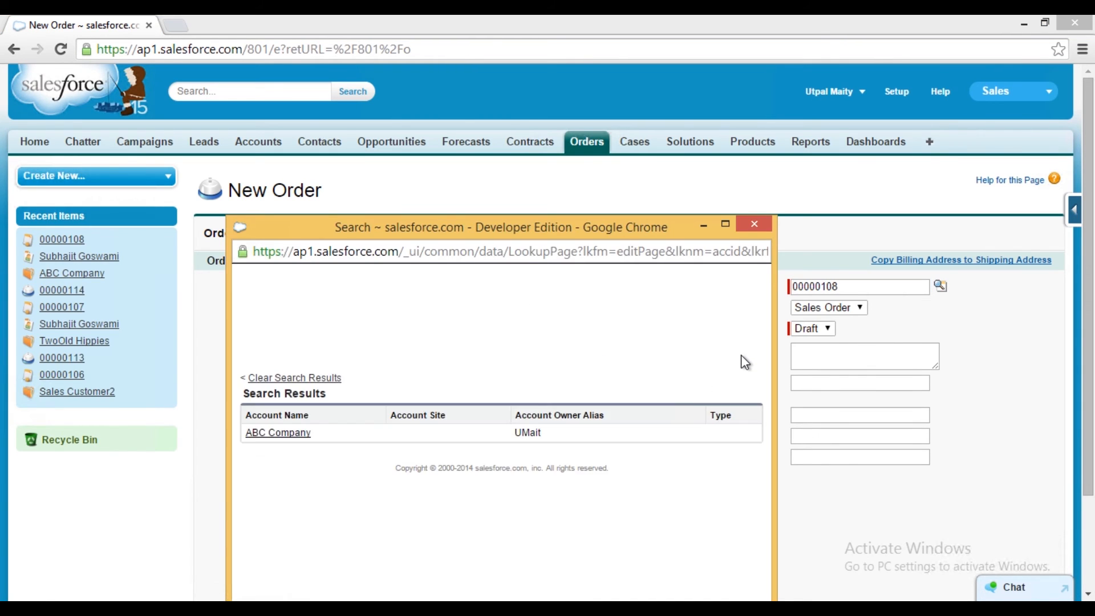
left_click(279, 433)
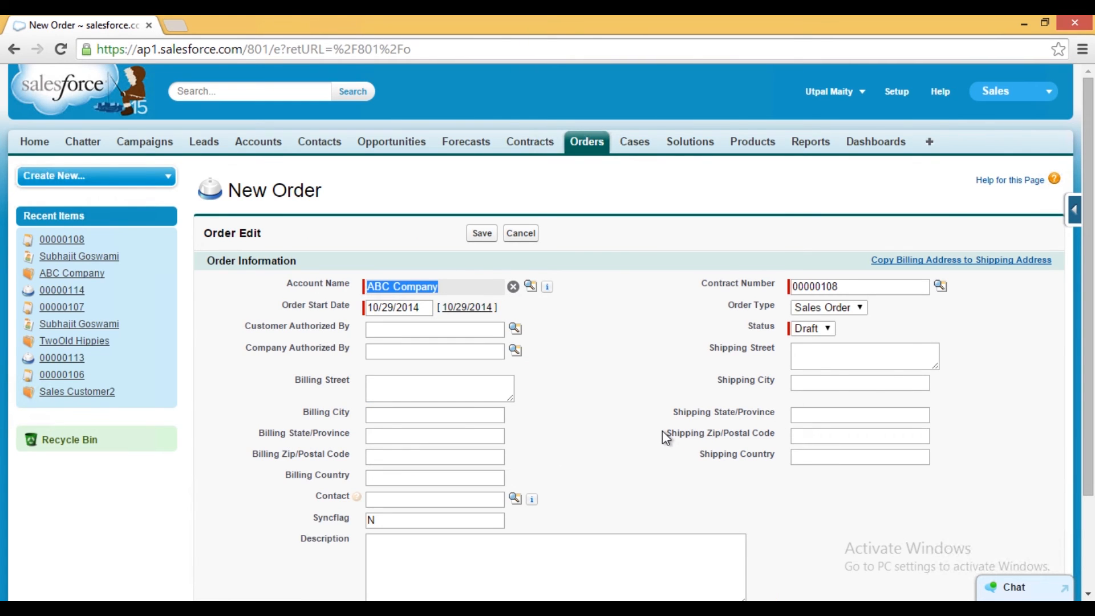
scroll(666, 438, "down", 2)
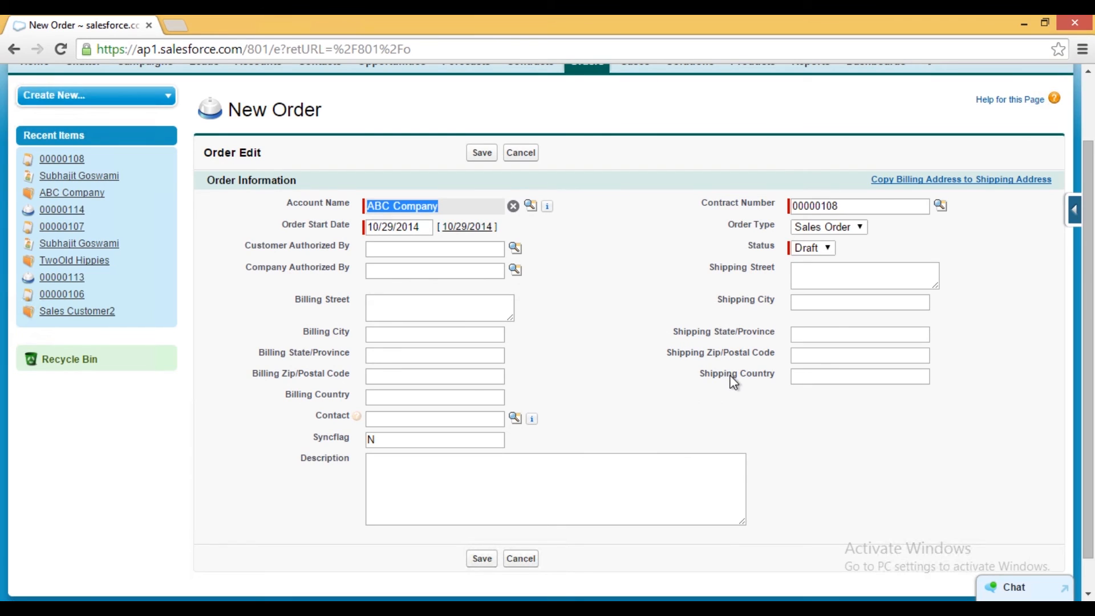
left_click(386, 303)
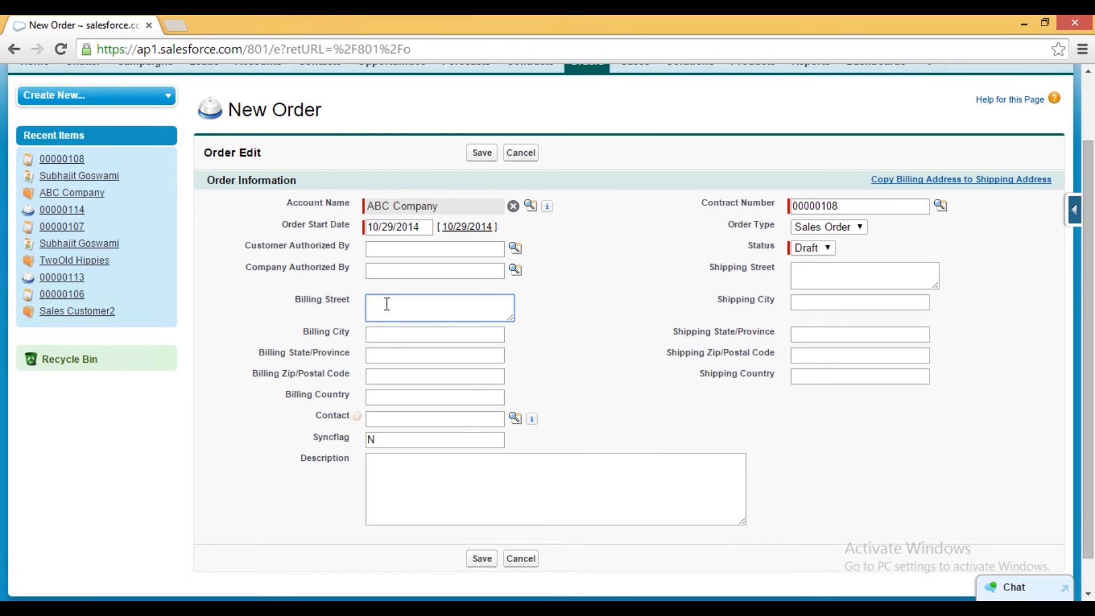
left_click(399, 330)
type("New York")
left_click(382, 358)
type("New York")
left_click(408, 375)
type("90987")
left_click(392, 396)
type("USA")
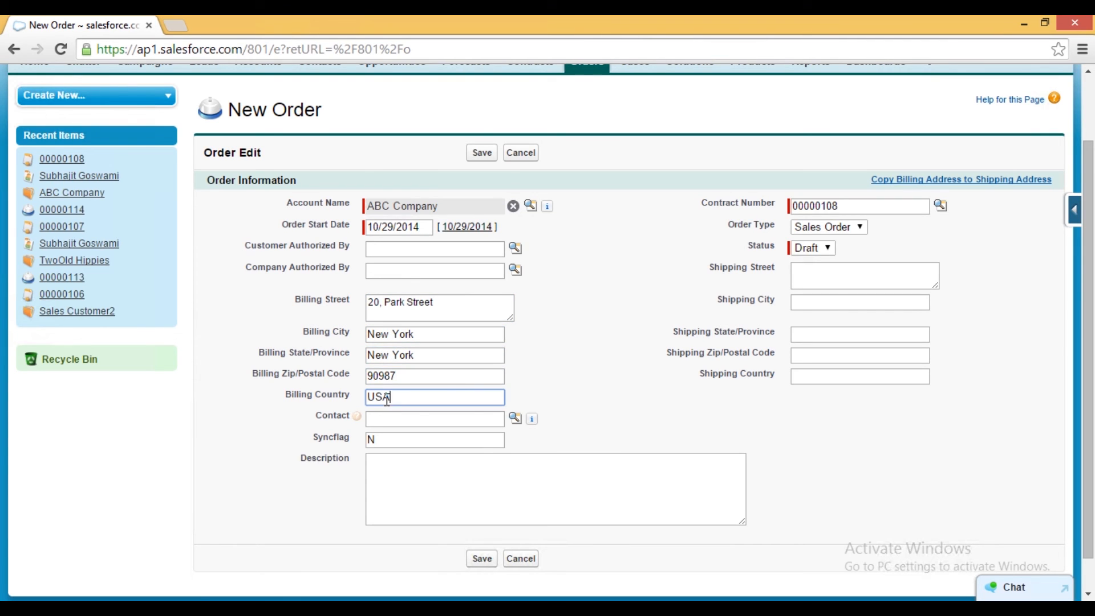
left_click(515, 418)
left_click(316, 429)
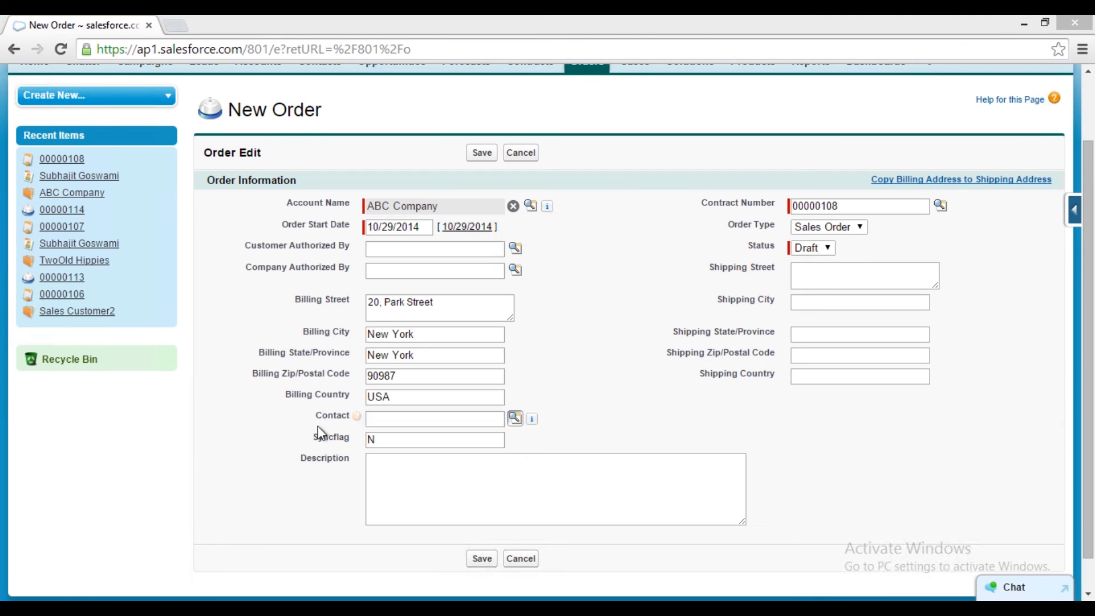
- Copy each billing address field into the matching shipping address field
left_click_drag(444, 304, 342, 304)
key("ctrl+c")
left_click(844, 275)
key("ctrl+v")
left_click_drag(433, 335, 309, 334)
key("ctrl+c")
left_click(854, 301)
key("ctrl+v")
left_click_drag(437, 355, 351, 356)
key("ctrl+c")
left_click(834, 339)
key("ctrl+v")
left_click_drag(494, 376, 310, 376)
key("ctrl+c")
left_click(837, 356)
key("ctrl+v")
left_click_drag(487, 395, 351, 397)
key("ctrl+c")
left_click(885, 376)
key("ctrl+v")
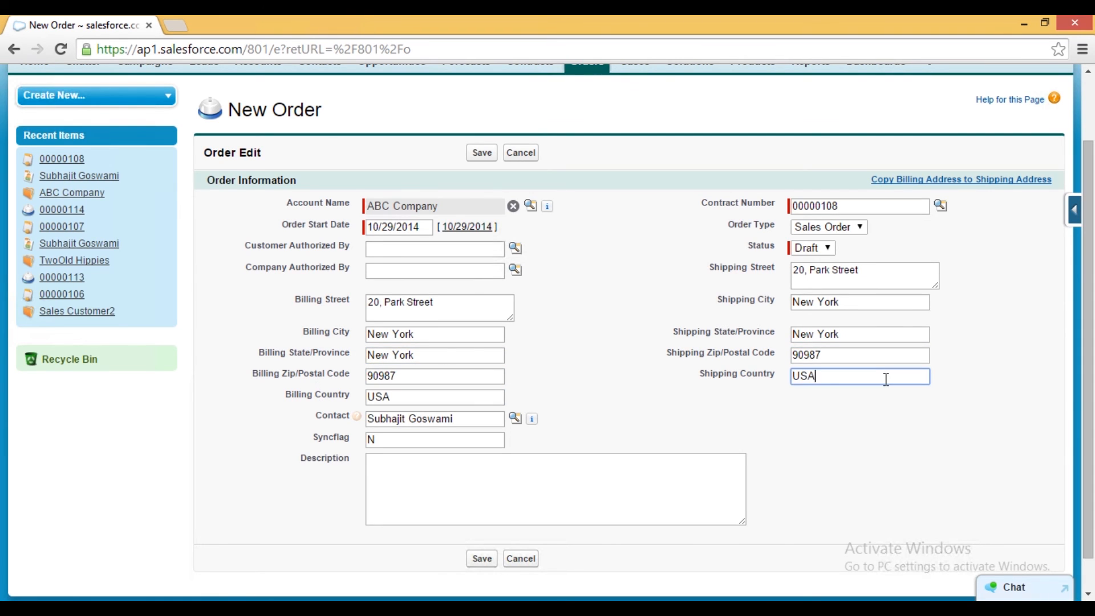
- Select the company-authorizing user through the lookup and save the order
left_click(515, 270)
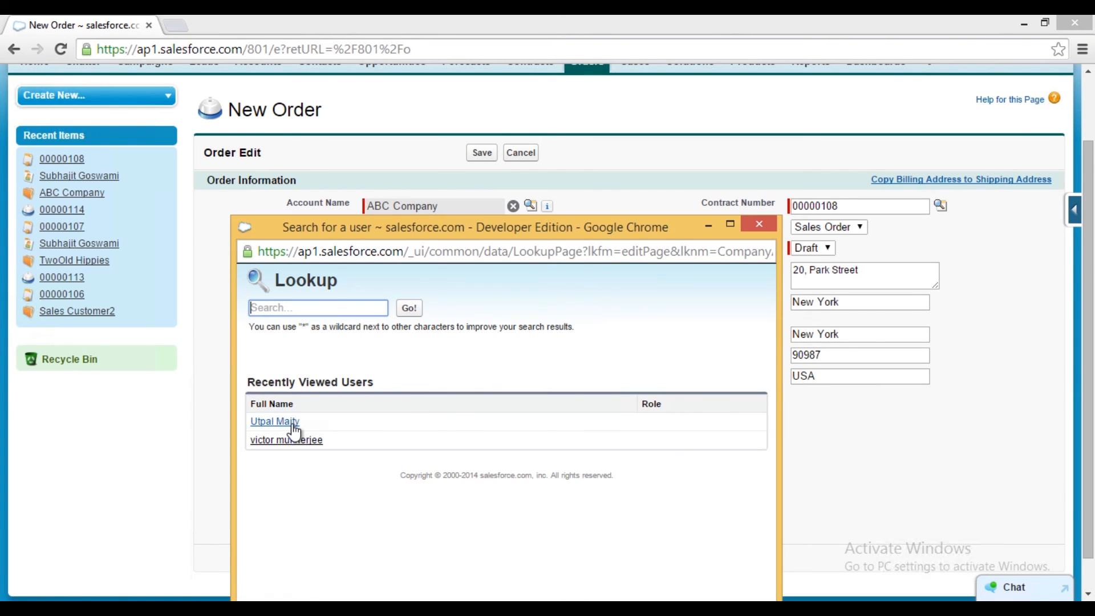
left_click(291, 422)
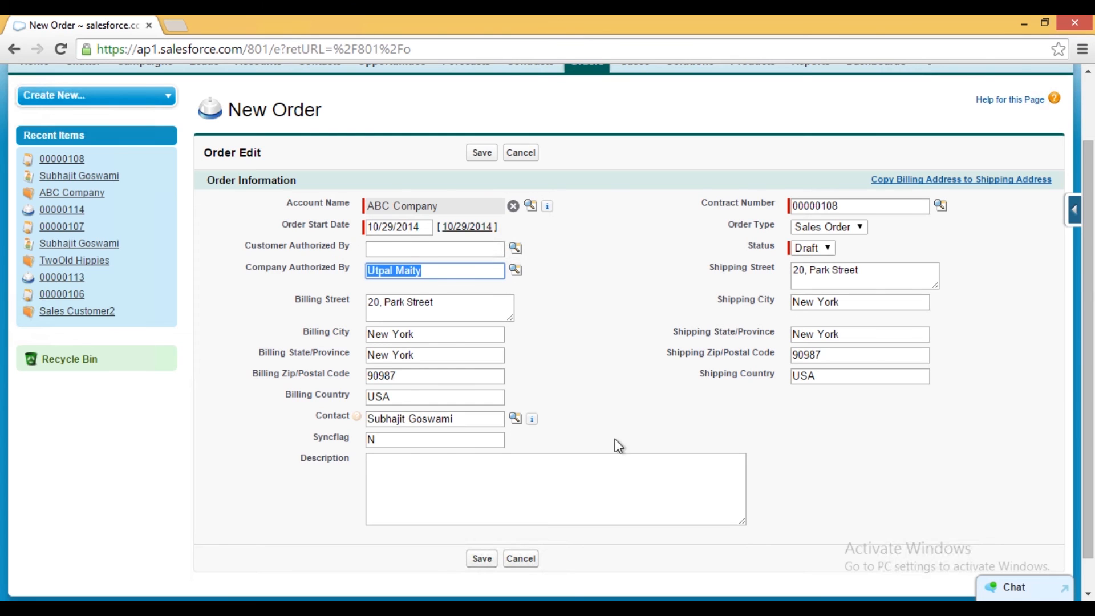
left_click(482, 560)
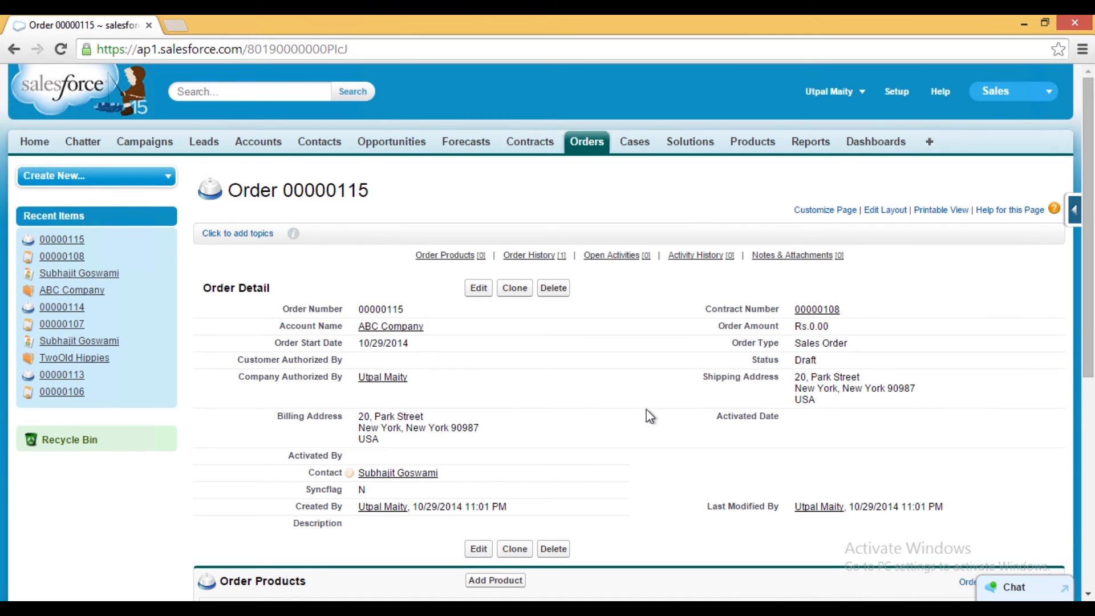
- Start adding products to the order using the Standard price book
scroll(648, 416, "down", 1)
scroll(649, 416, "down", 1)
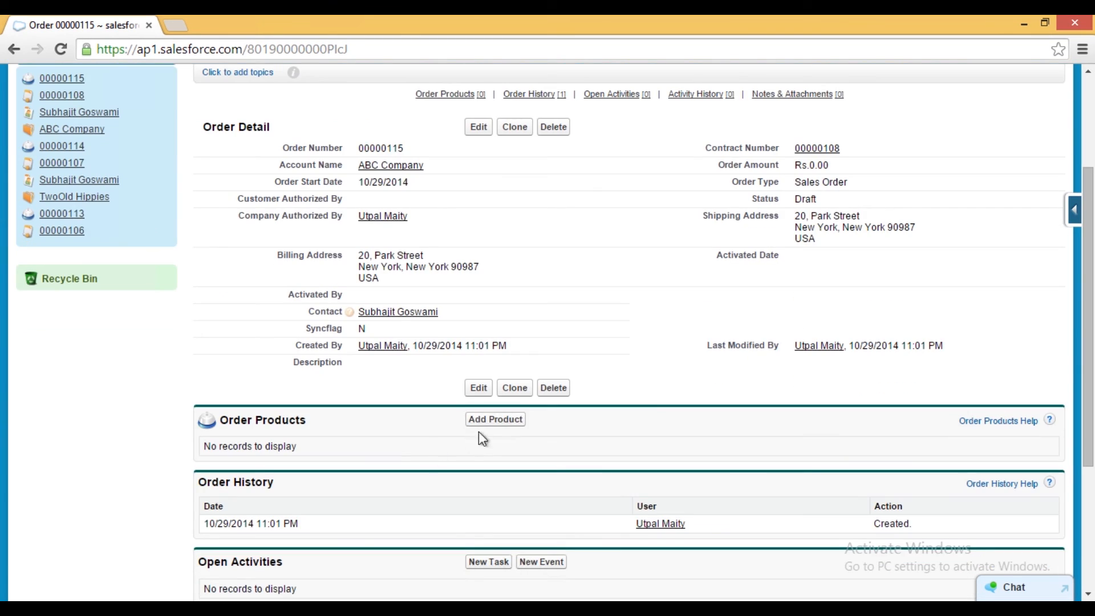
left_click(496, 420)
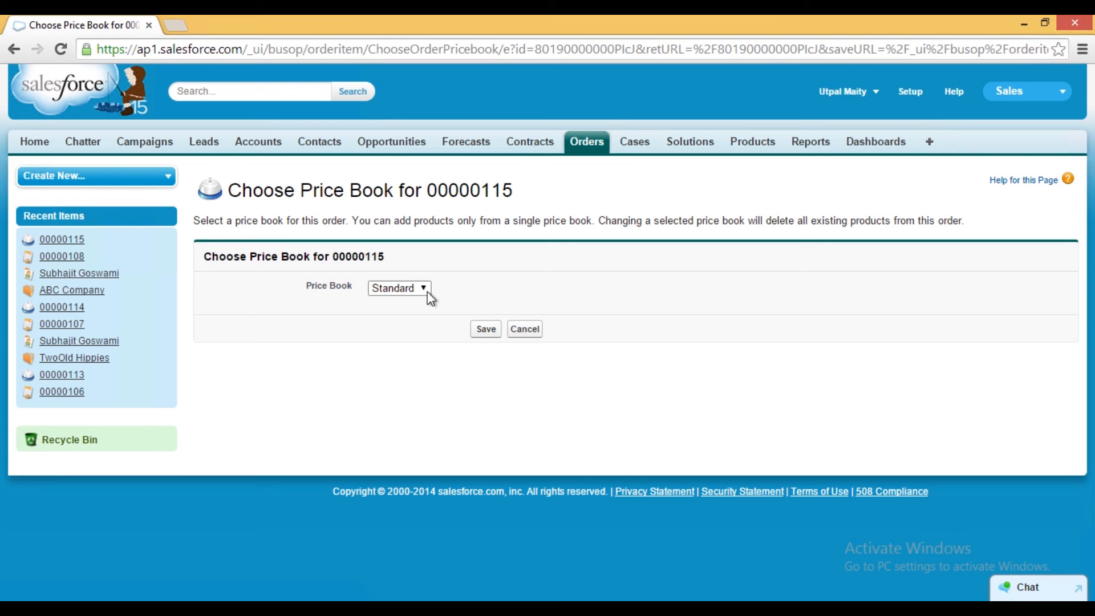
left_click(486, 329)
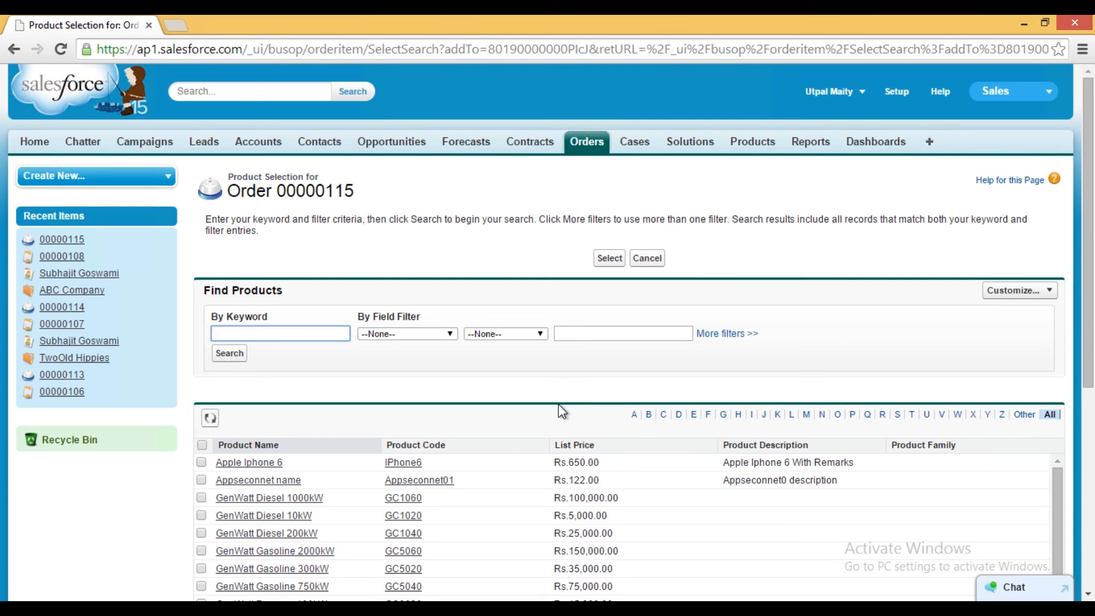
- Add Samsung Galaxy Note 4 to the order with a quantity of 1
scroll(649, 421, "down", 4)
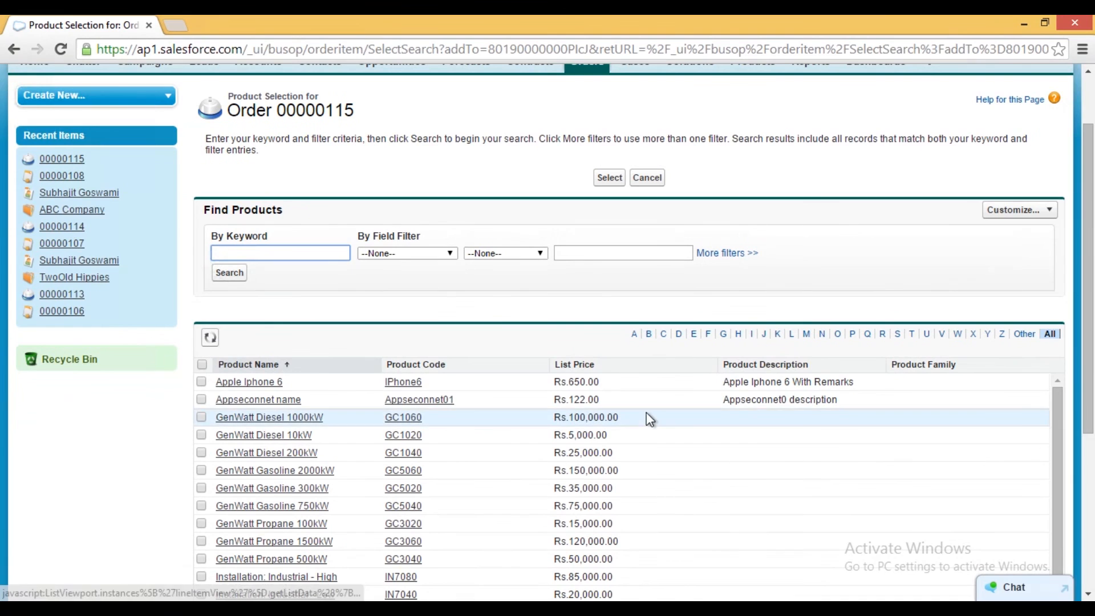
scroll(649, 421, "down", 4)
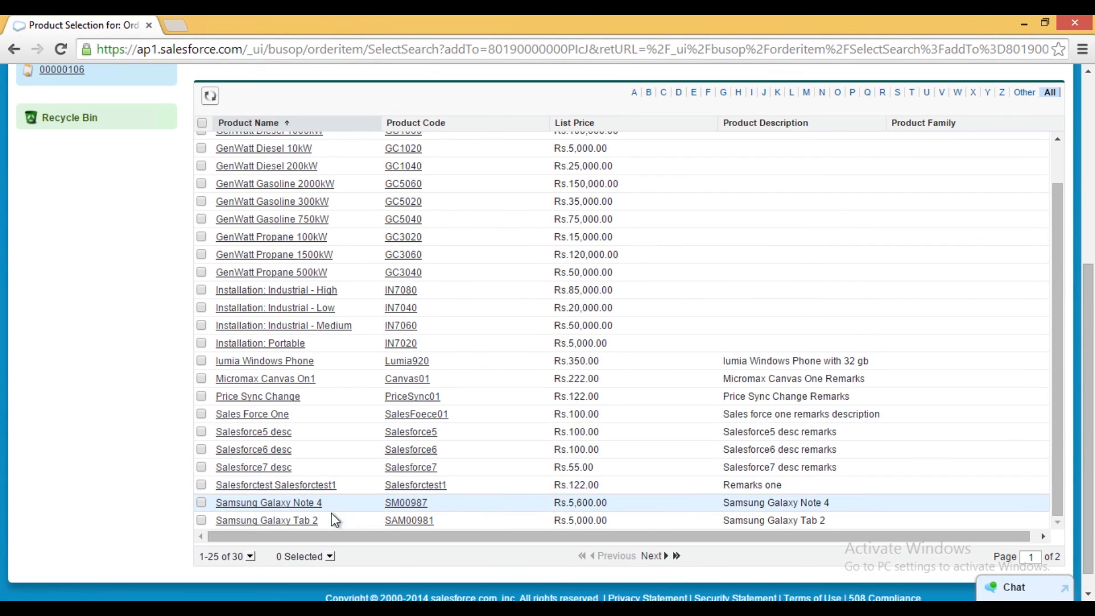
left_click(200, 504)
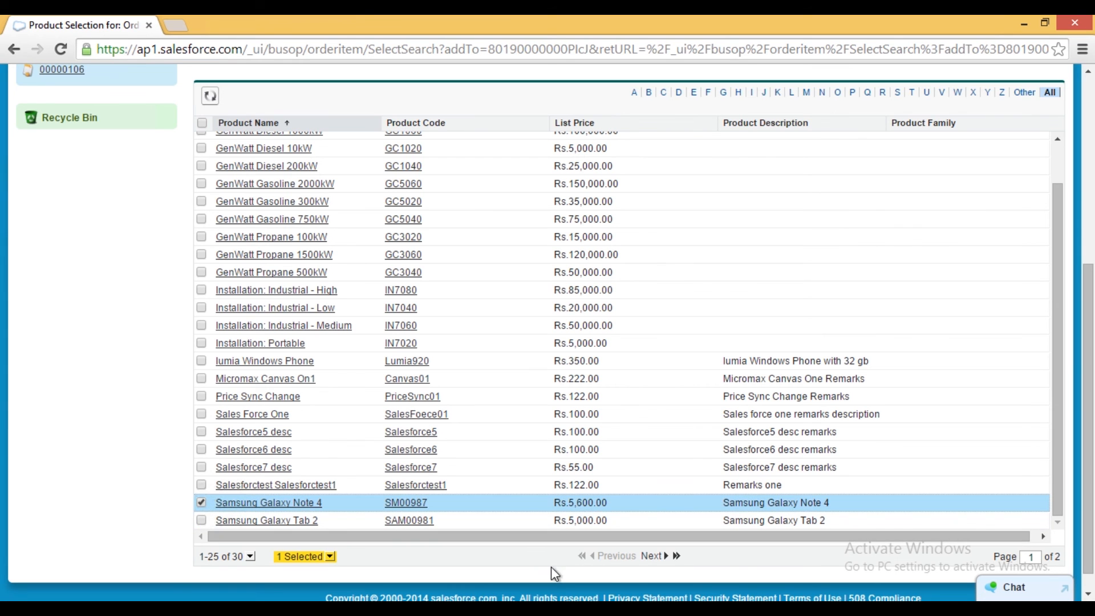
left_click(651, 556)
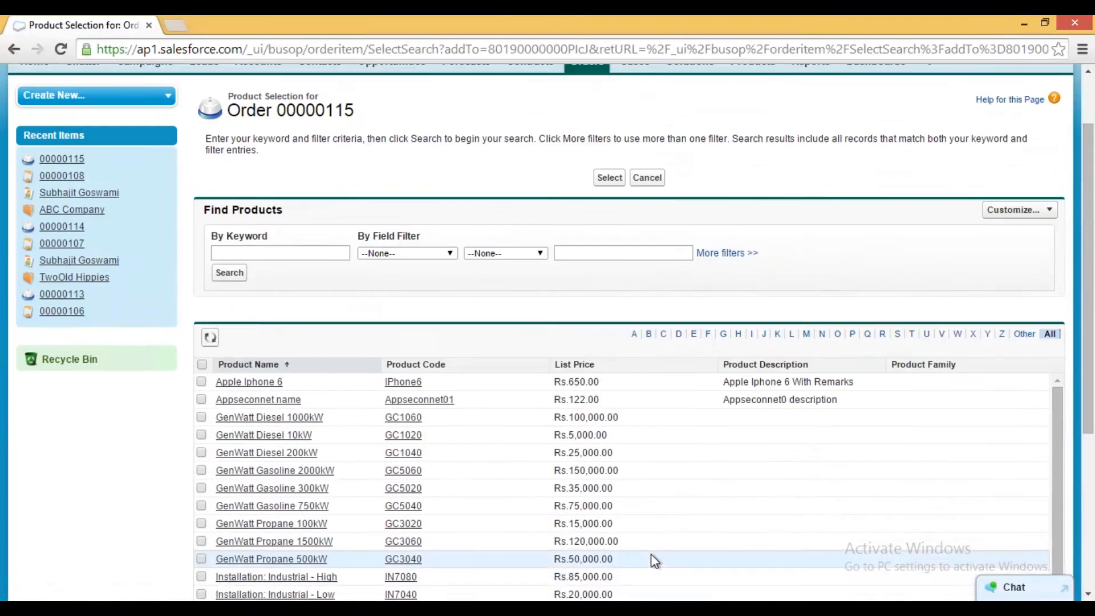
scroll(652, 553, "up", 2)
left_click(613, 263)
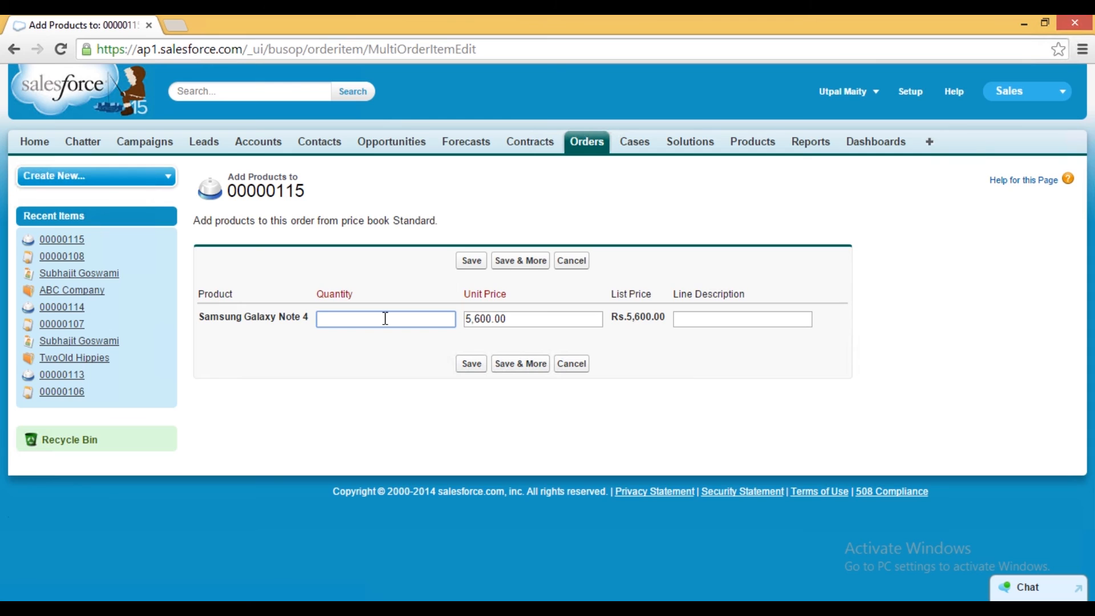
type("1")
left_click(472, 367)
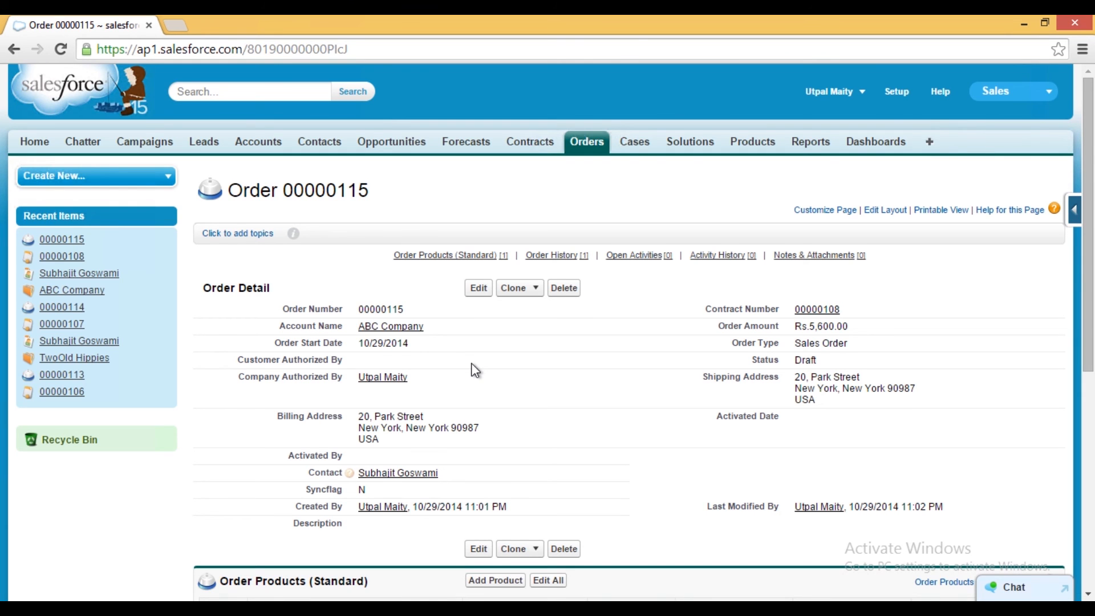
- Open the APPSeCONNECT sync panel
scroll(505, 368, "down", 3)
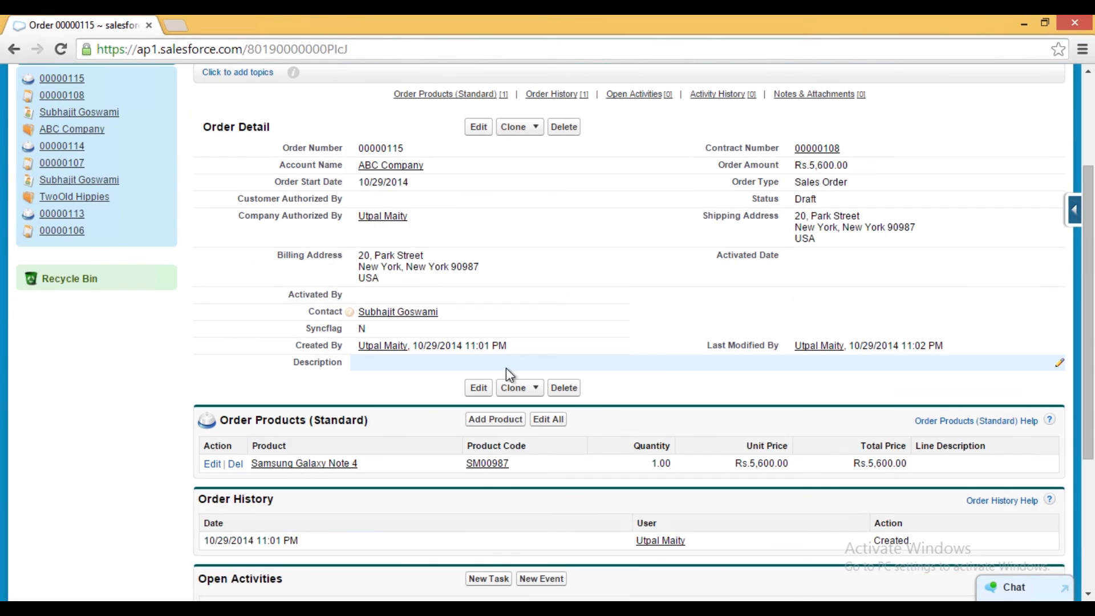
scroll(505, 368, "down", 1)
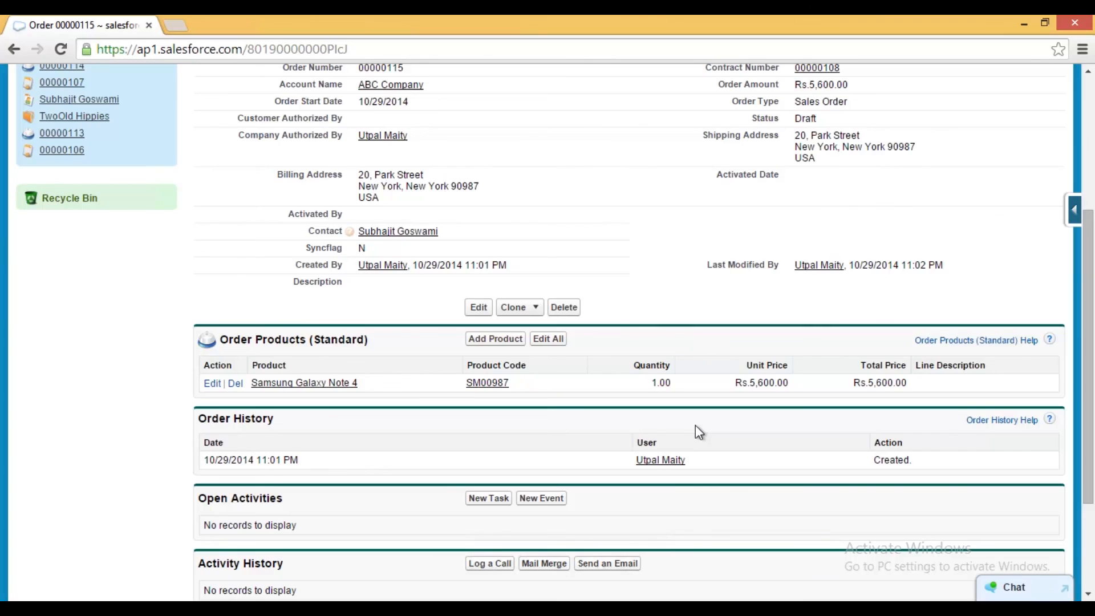
scroll(695, 425, "up", 5)
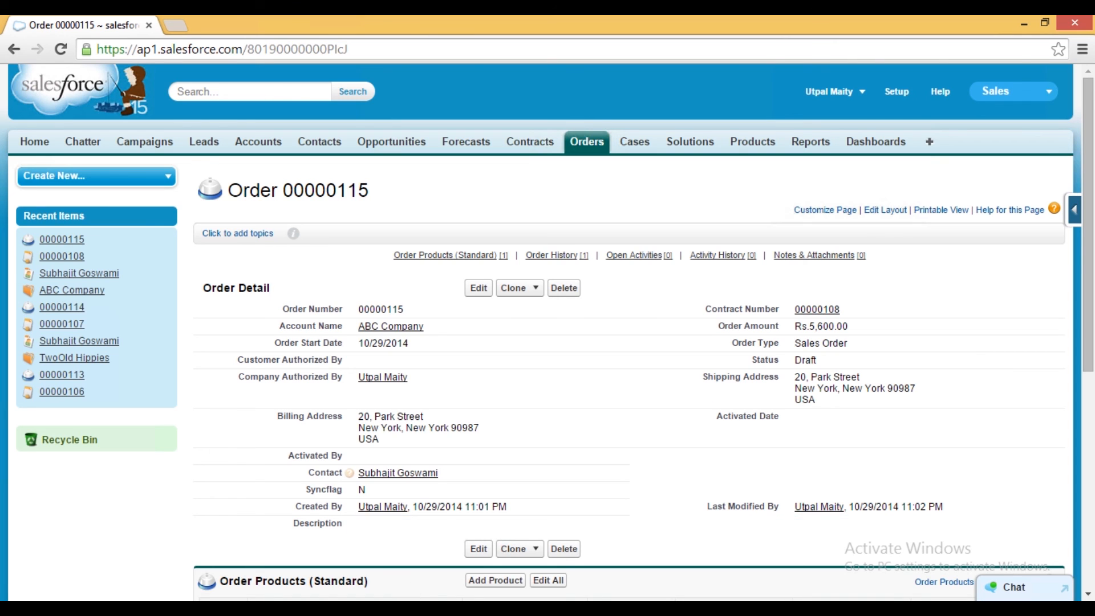
left_click(314, 608)
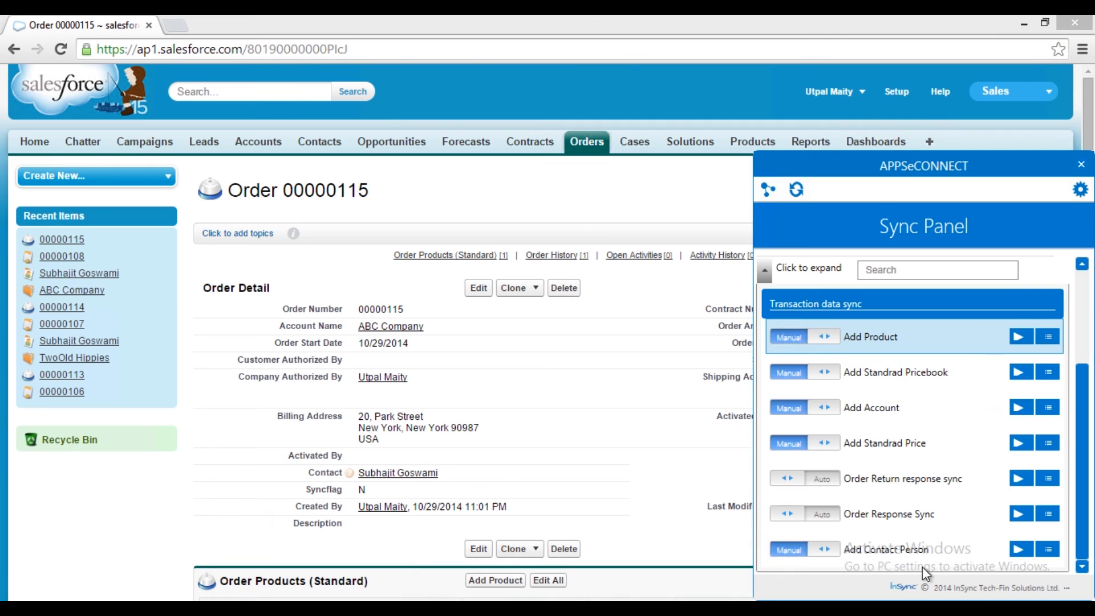
- Set the Salesforce-to-SAP Order Add touch point to Manual and run it to sync the order
scroll(1088, 428, "up", 5)
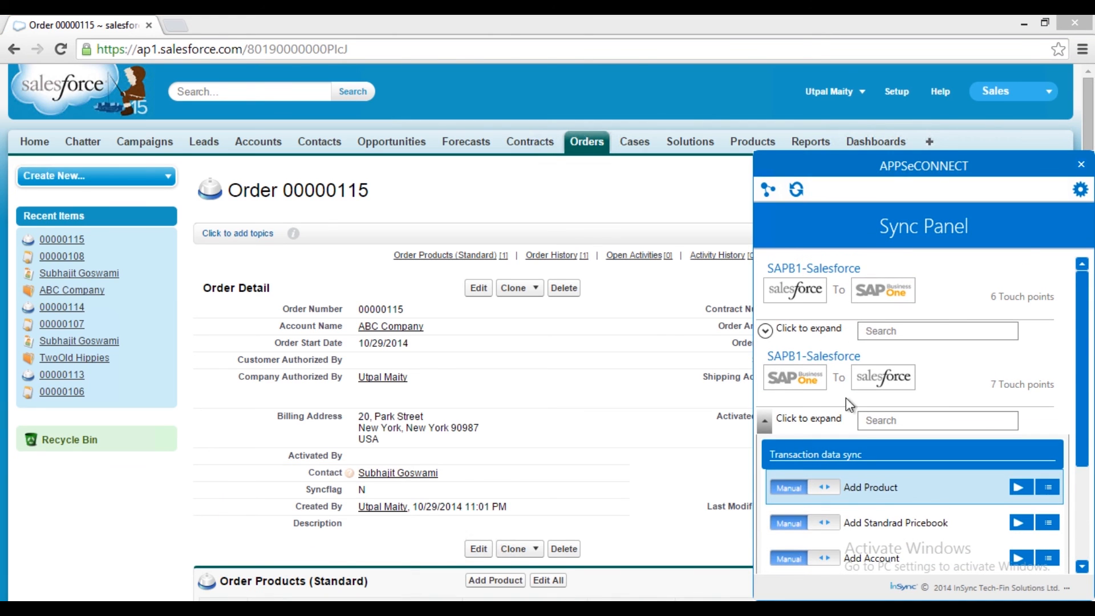
left_click(763, 424)
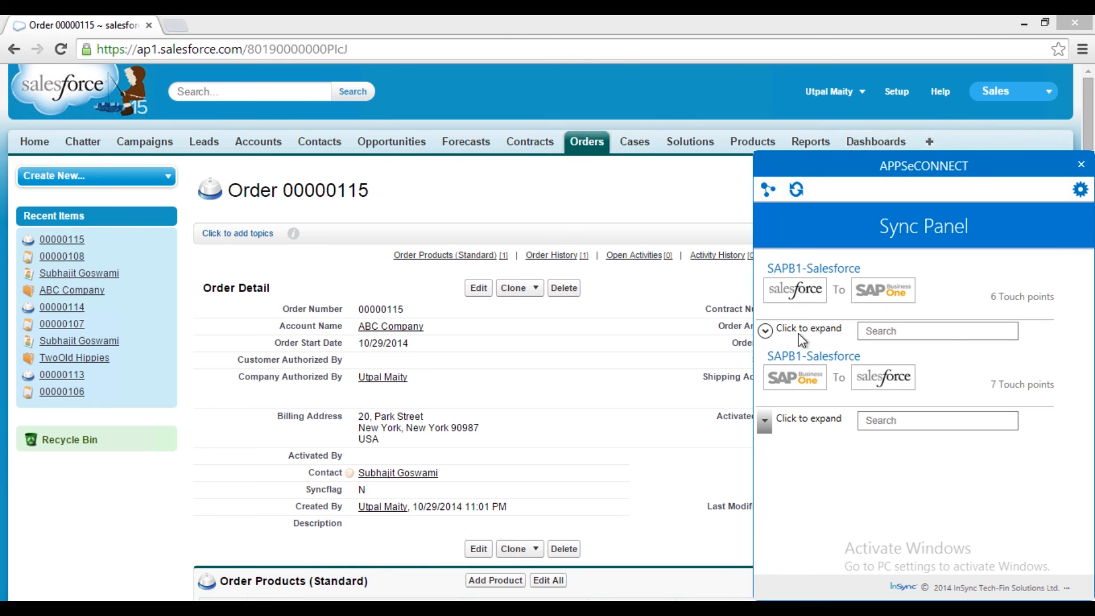
left_click(765, 330)
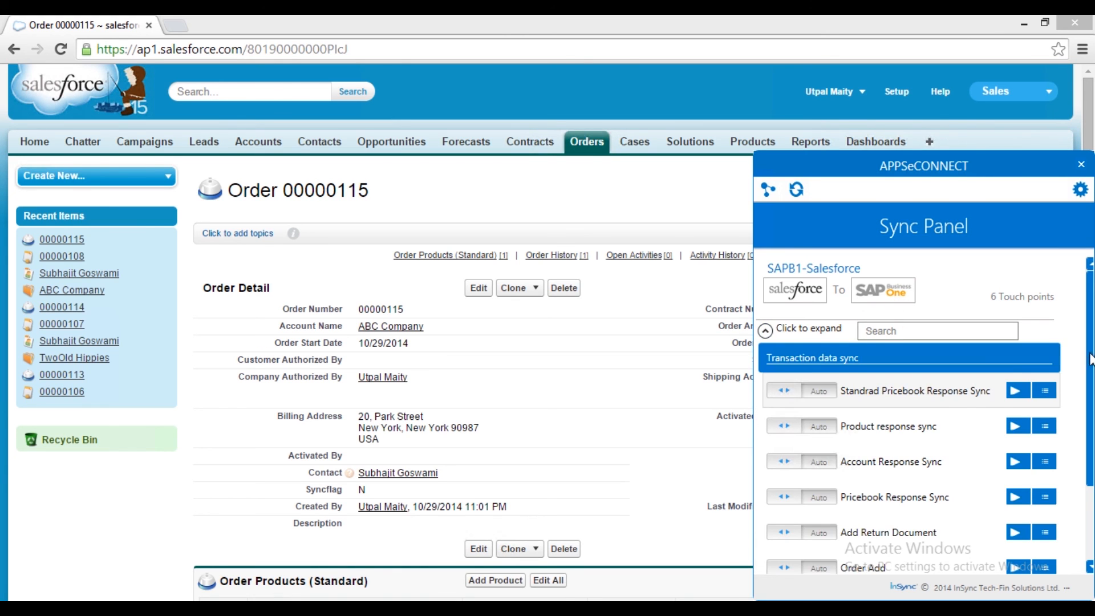
scroll(1076, 360, "down", 3)
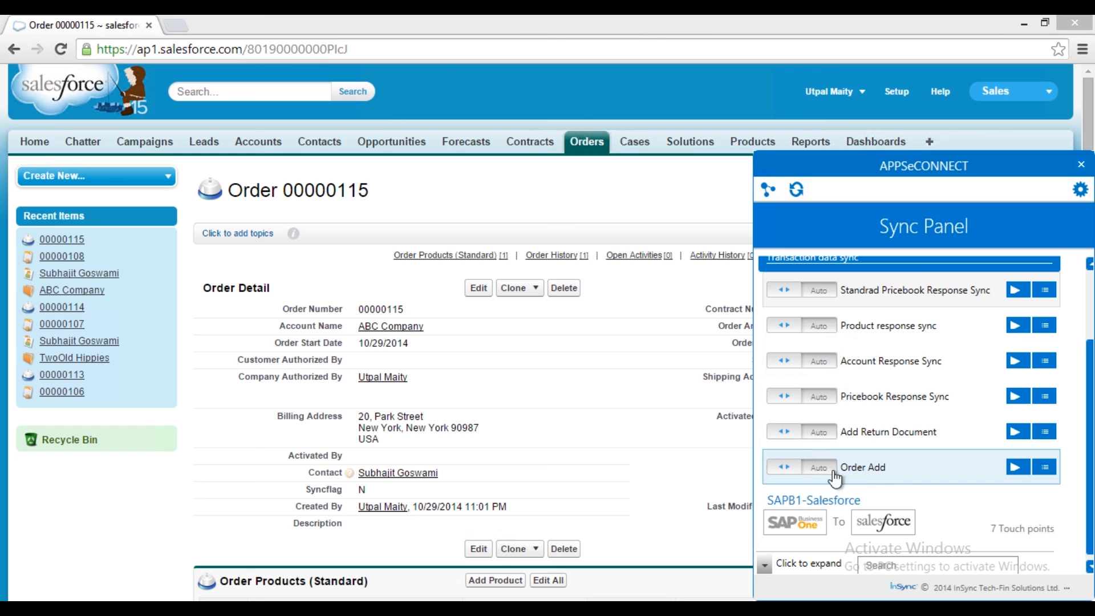
left_click(790, 472)
left_click(1016, 467)
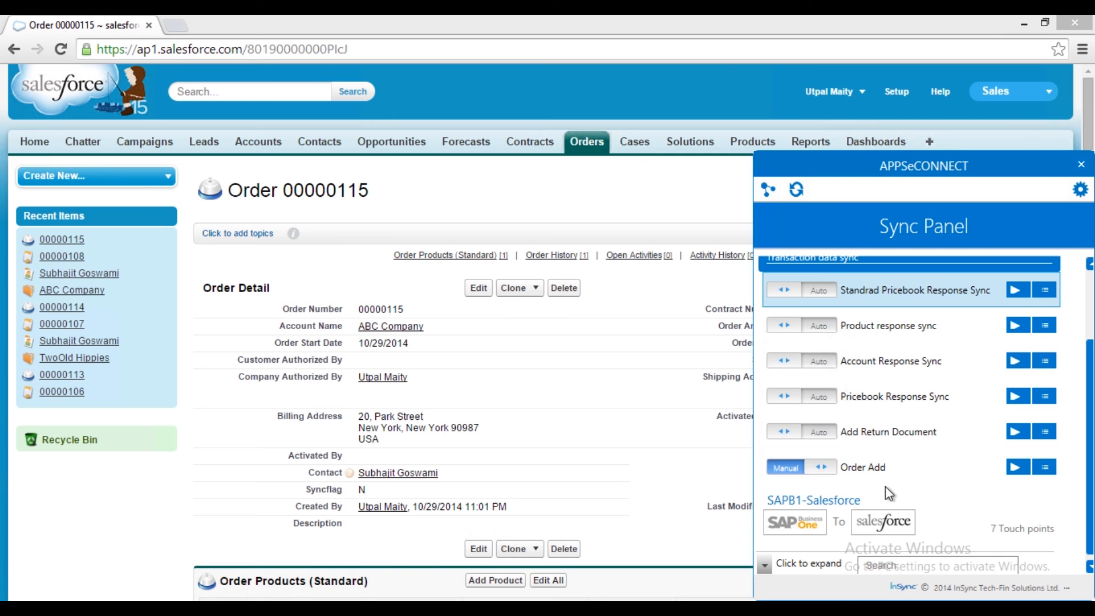
- Switch to SAP Business One and open the latest Sales Order to check the synced order
left_click(264, 607)
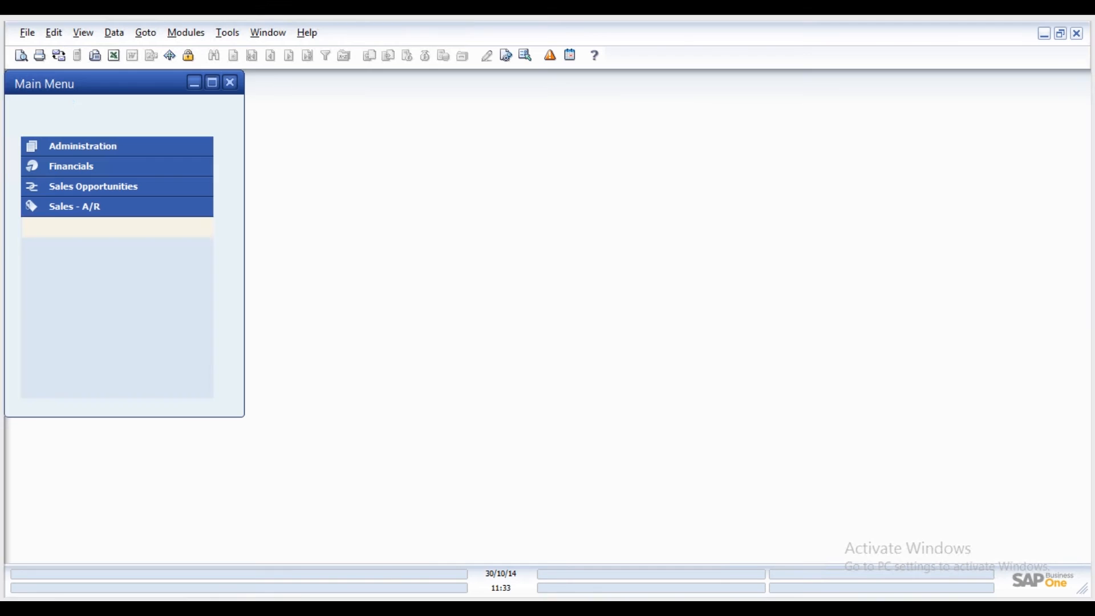
left_click(147, 248)
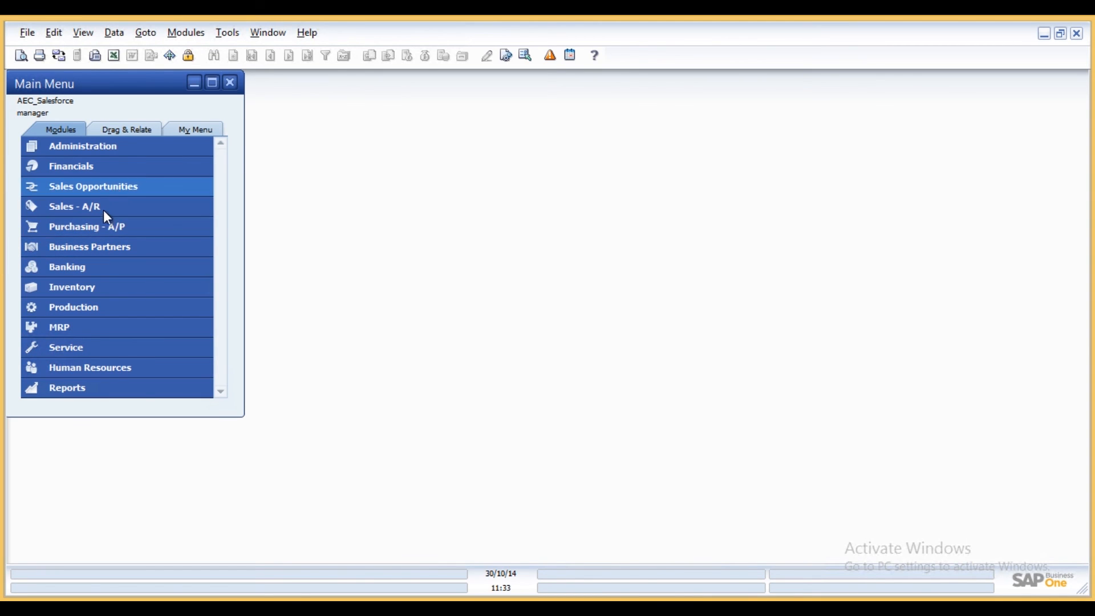
left_click(104, 210)
left_click(141, 194)
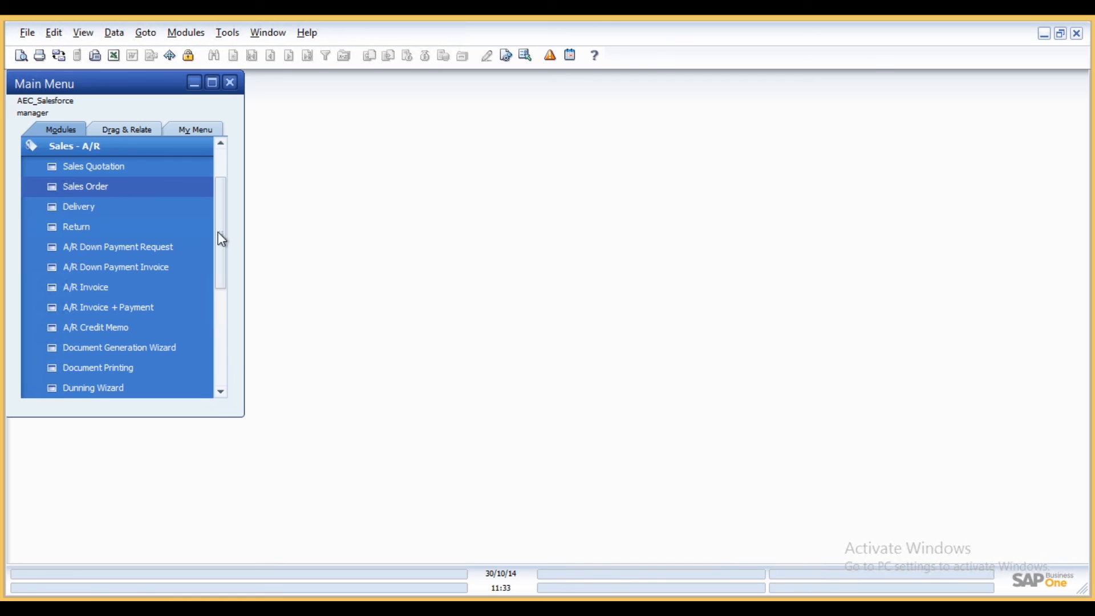
left_click(307, 55)
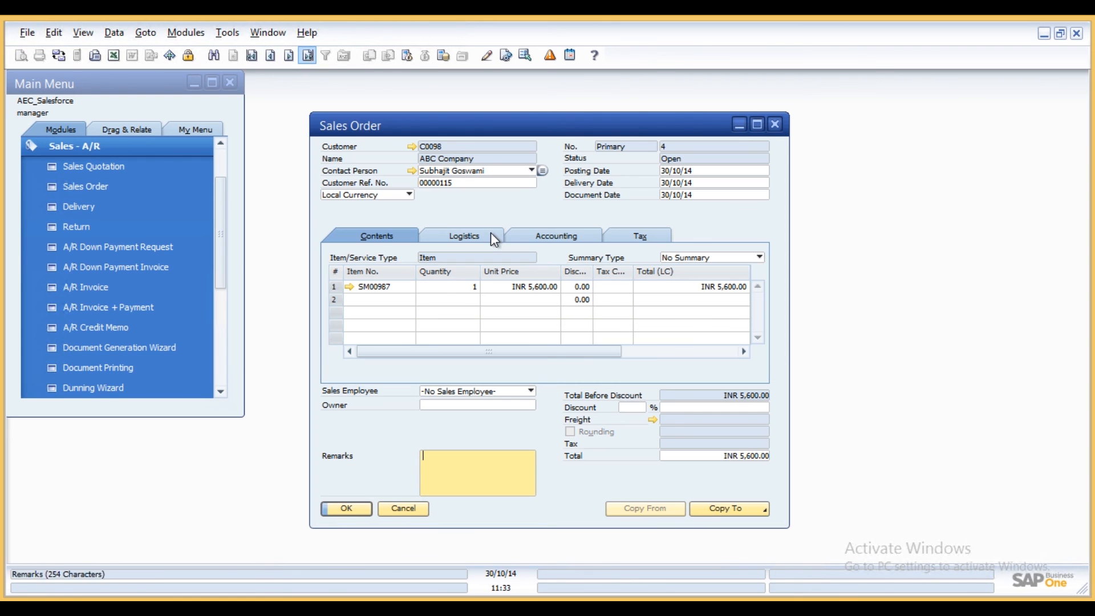